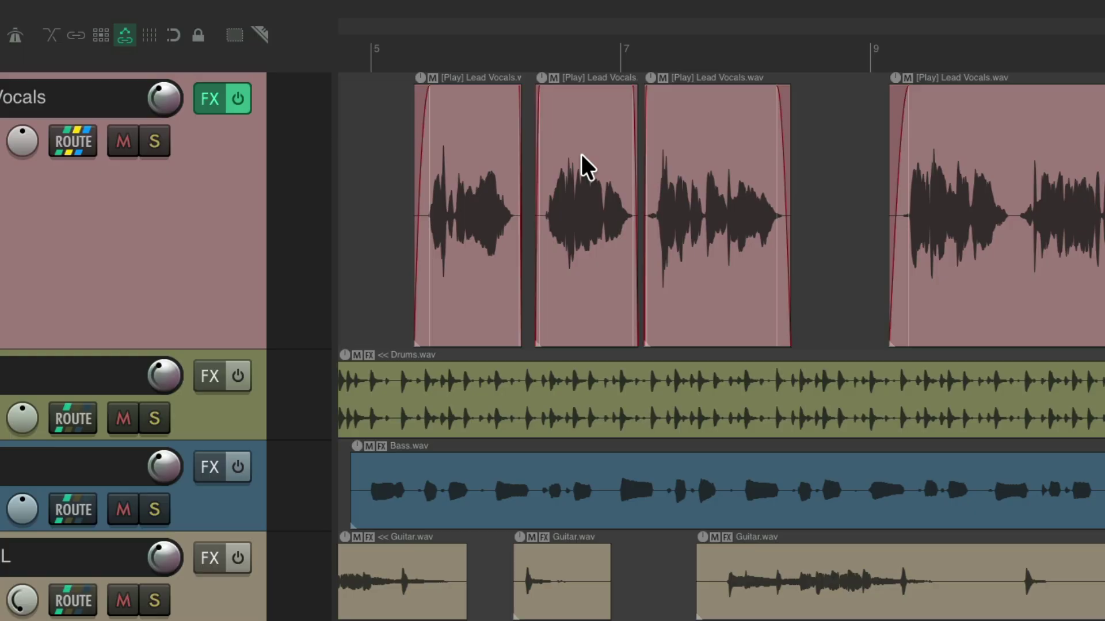
Select across the first three Lead Vocals items, shift the selection slightly earlier, and undo the move
mouse_move(381, 115)
mouse_down()
mouse_move(794, 109)
mouse_move(803, 137)
mouse_up()
mouse_move(485, 156)
mouse_down()
mouse_move(487, 141)
mouse_move(427, 130)
mouse_up()
key(ctrl+z)
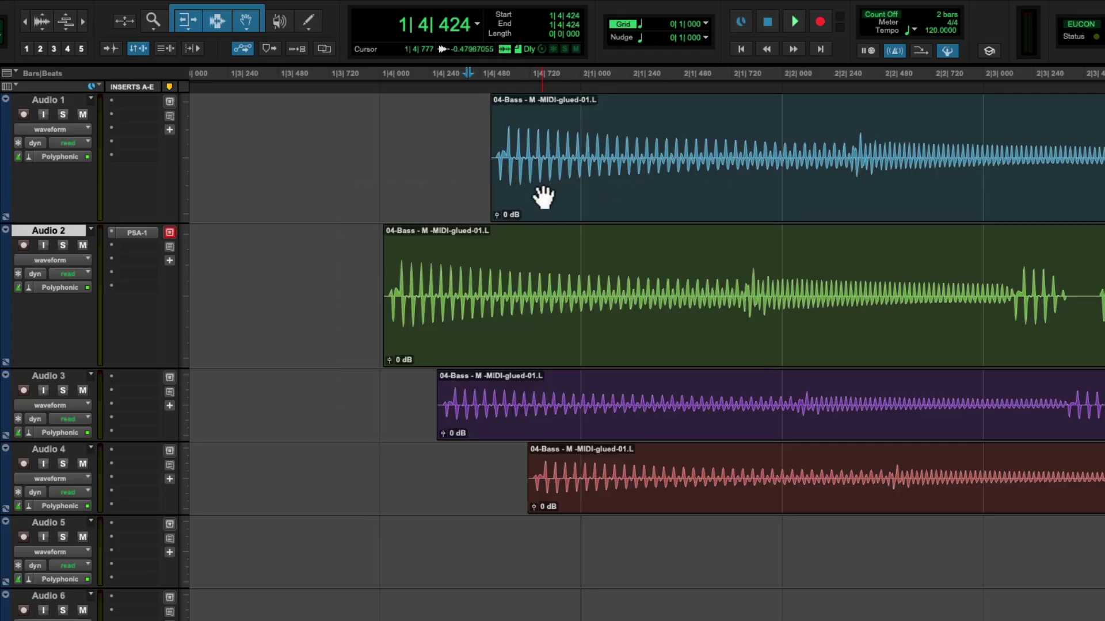
In Pro Tools, select 1|4|723 to 2|2|090 on Audio 1, a range on Audio 2, and a range spanning Audio 1 to 4, and clear the selection
drag(531, 136, 802, 120)
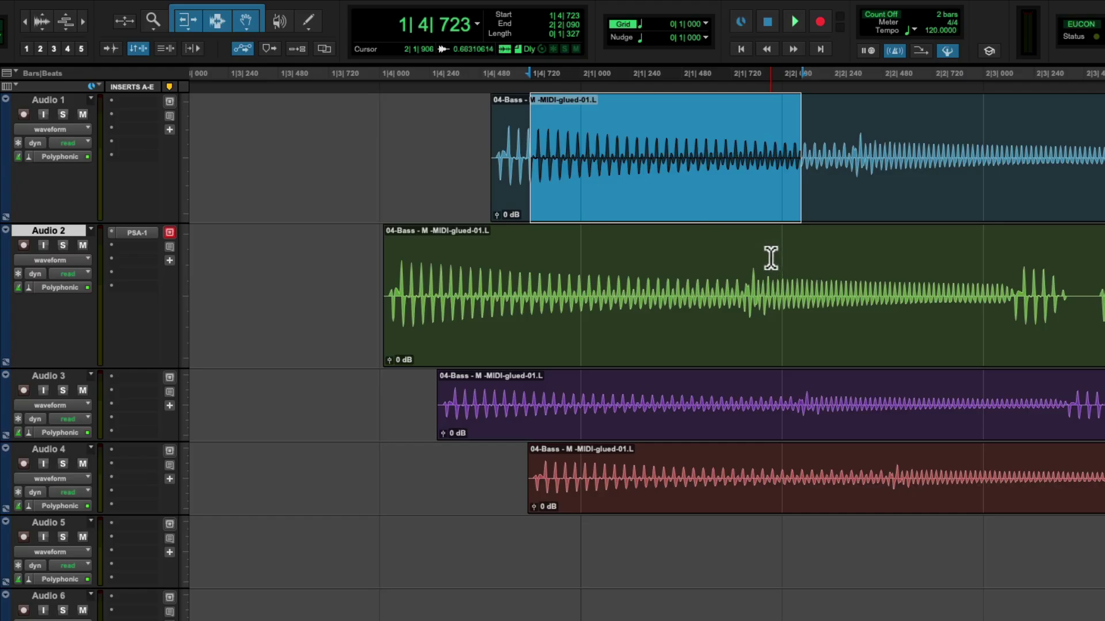
drag(769, 257, 542, 264)
drag(429, 141, 764, 465)
click(400, 390)
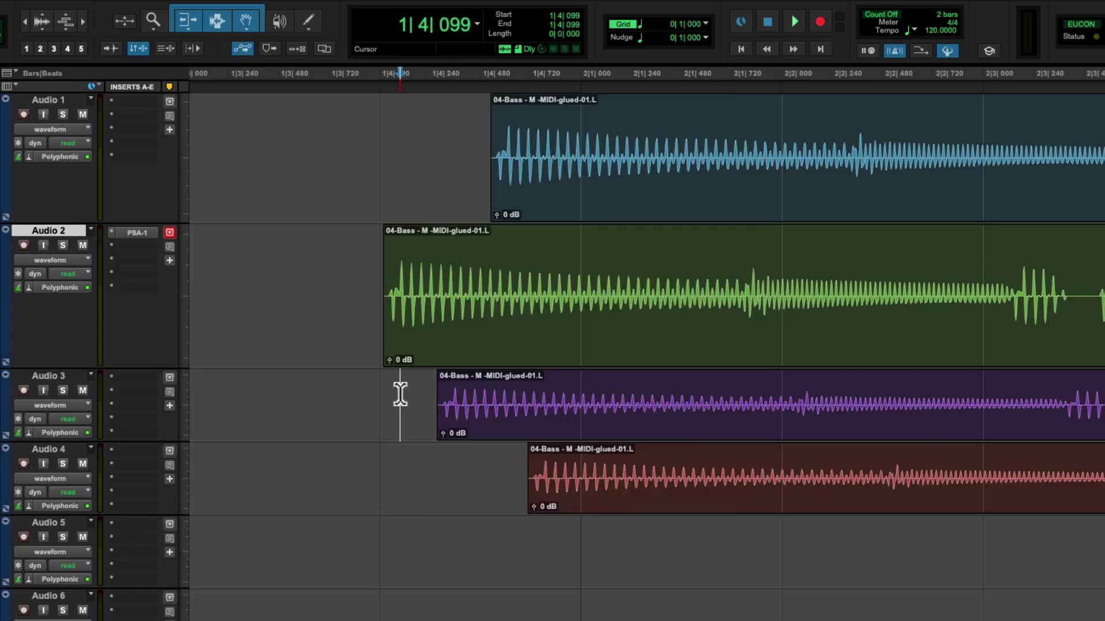
Select 1|4|380 to 2|2|566 on all tracks from the timeline ruler, clear it, and move the Audio 1 clip later
drag(459, 79, 900, 71)
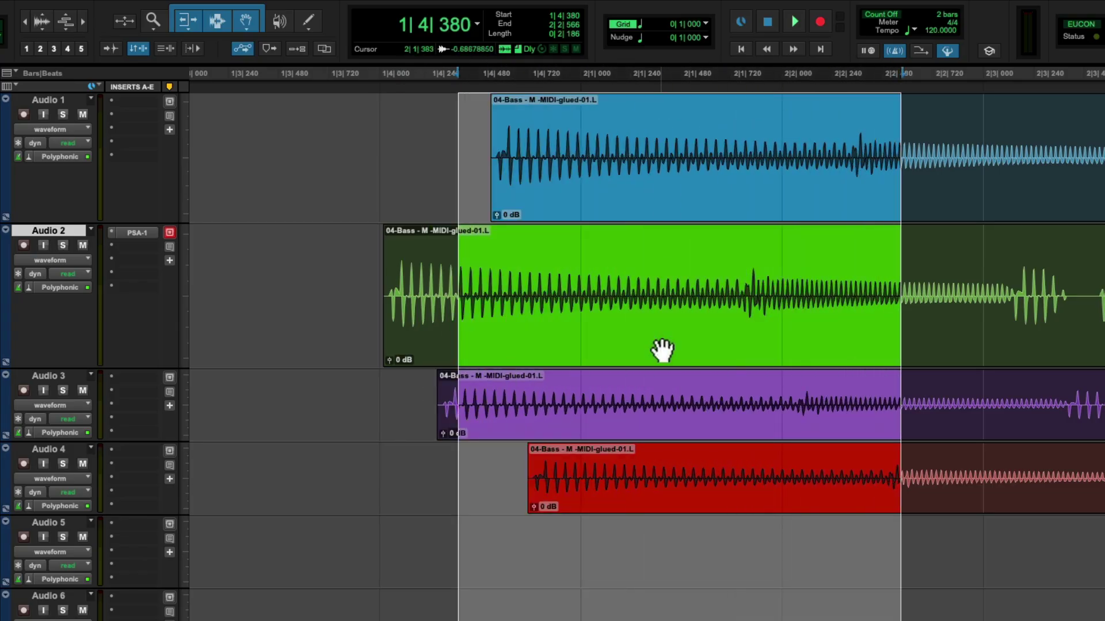
click(377, 144)
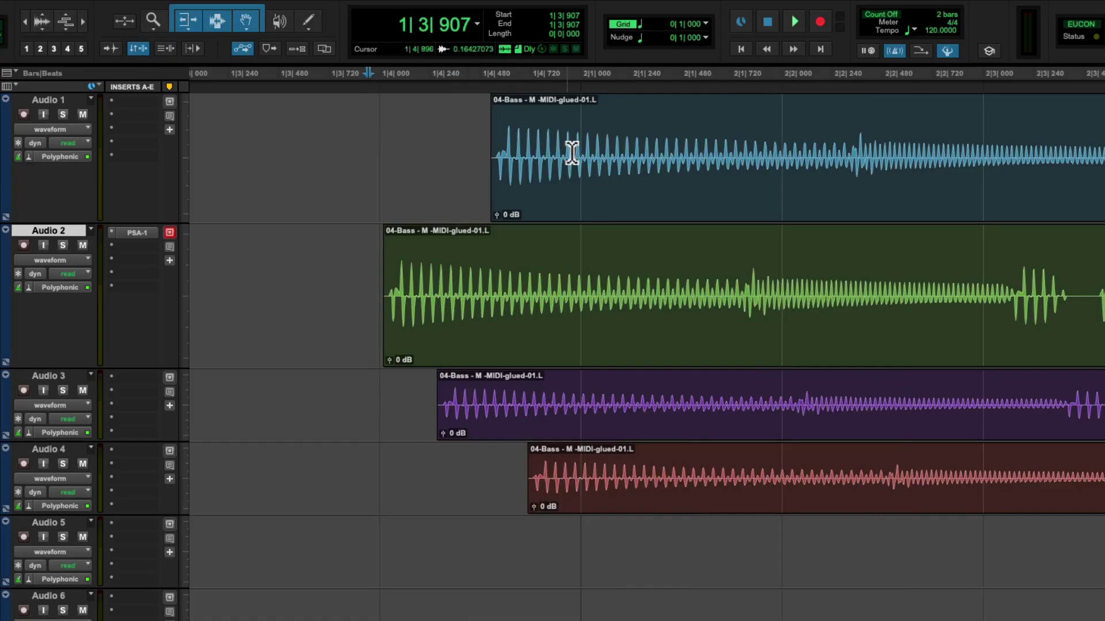
click(579, 193)
drag(578, 193, 736, 185)
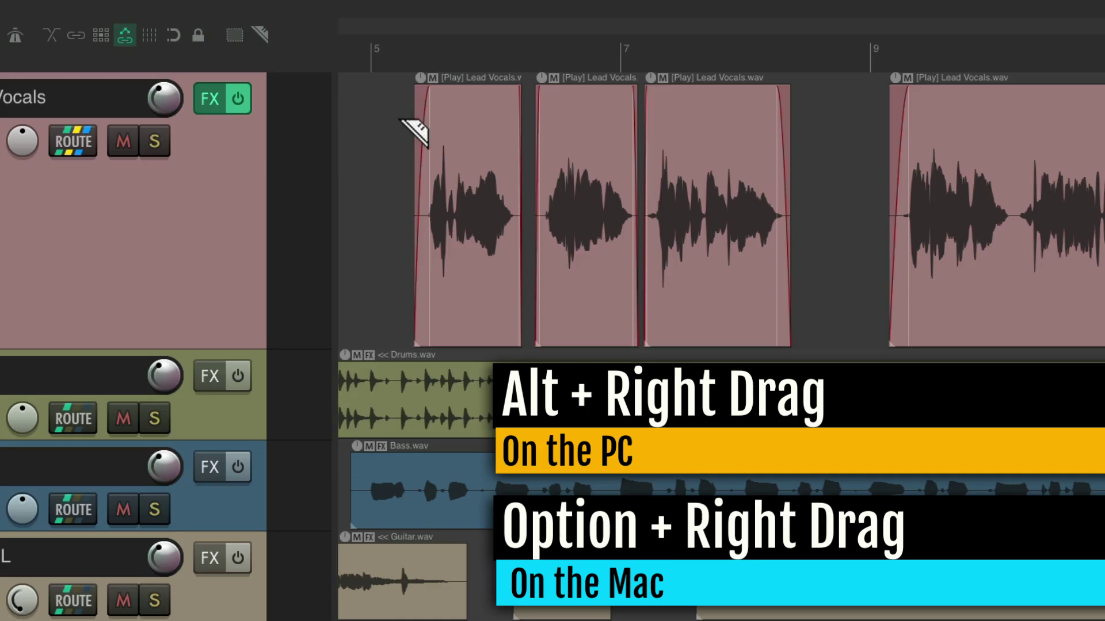
In REAPER, make and clear a razor edit area over the Lead Vocals items, followed by one spanning the vocals, drums and bass tracks
drag(403, 123, 695, 124)
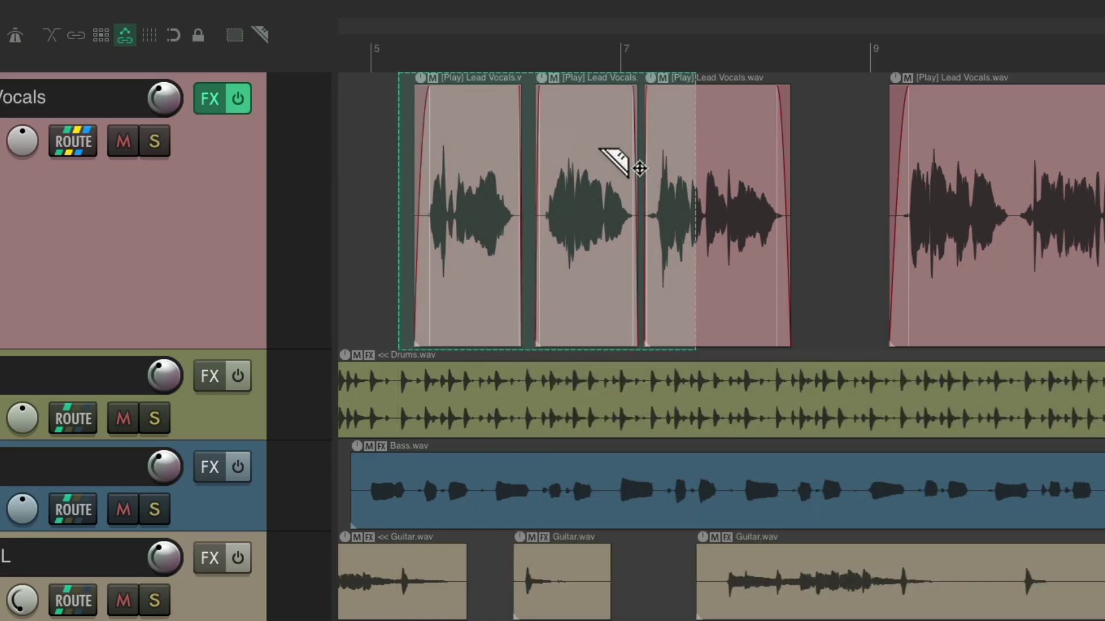
click(581, 146)
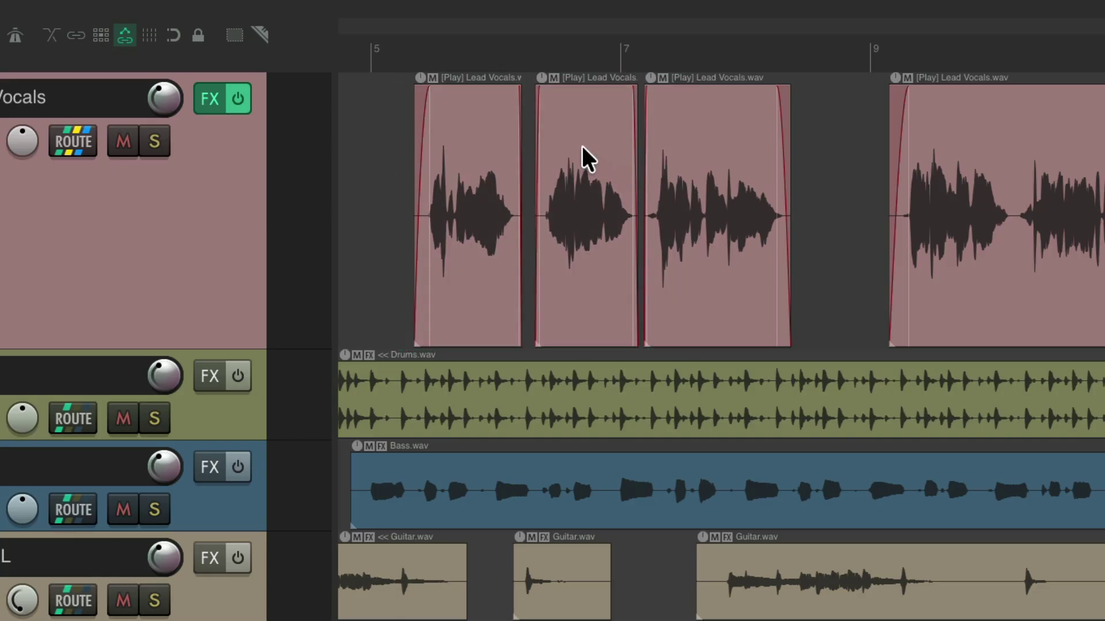
drag(396, 141, 782, 455)
click(788, 465)
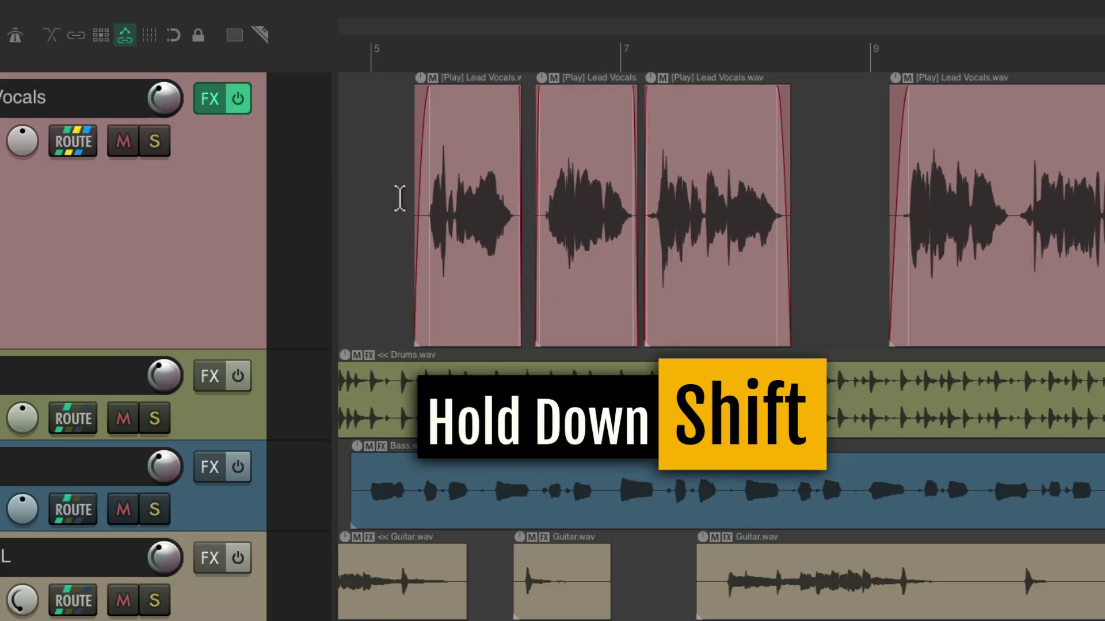
Add several separate razor edit areas, two over the Lead Vocals items and one on the drums track, and clear them all
drag(386, 169, 599, 173)
drag(680, 183, 838, 173)
drag(533, 397, 761, 387)
key(Escape)
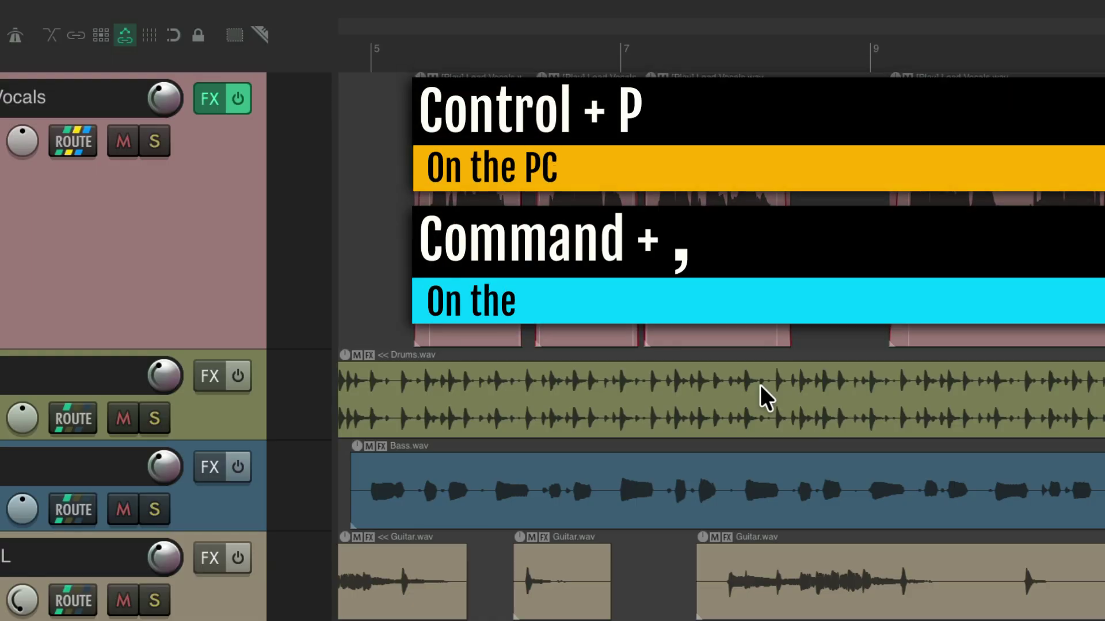
In the Mouse Modifiers preferences for the arrange view's right drag, swap the marquee and razor edit modifiers
key(super+comma)
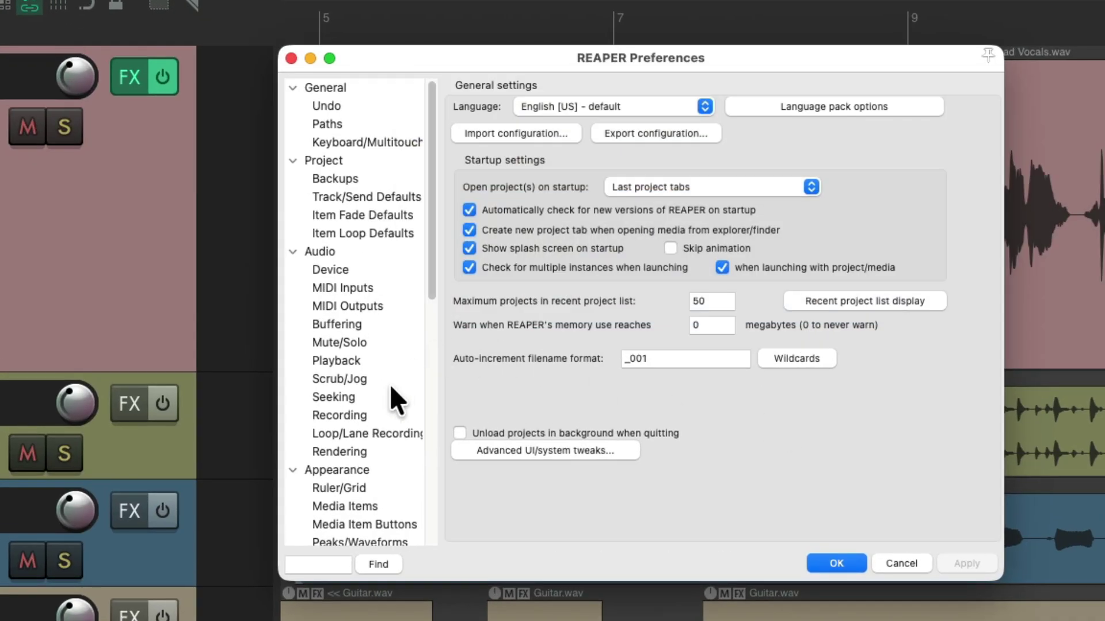
scroll(389, 384, down, 10)
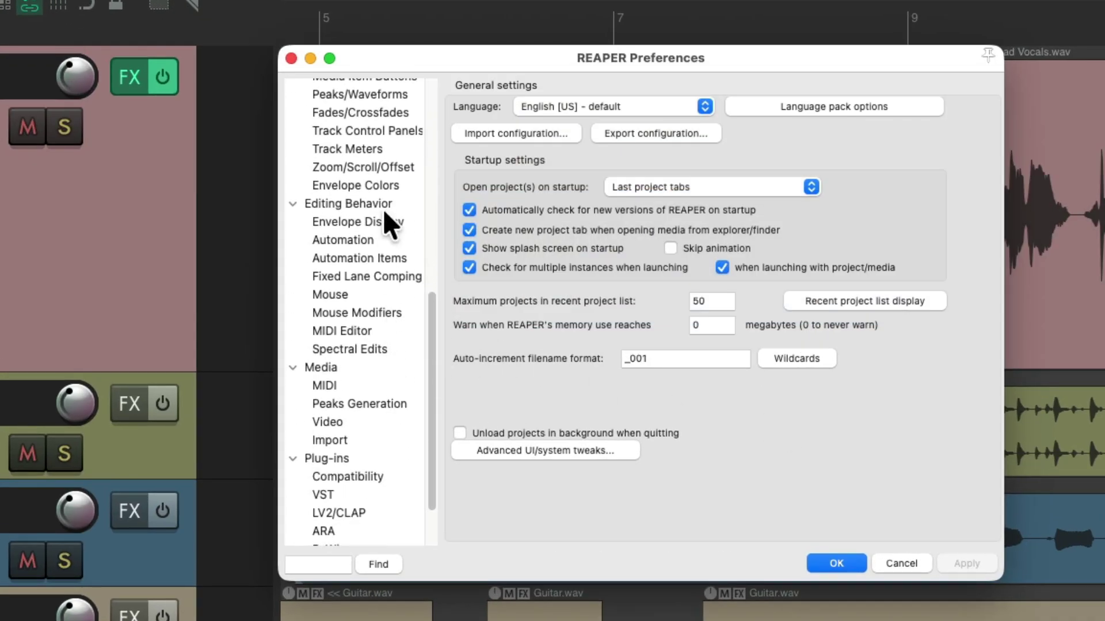
click(388, 312)
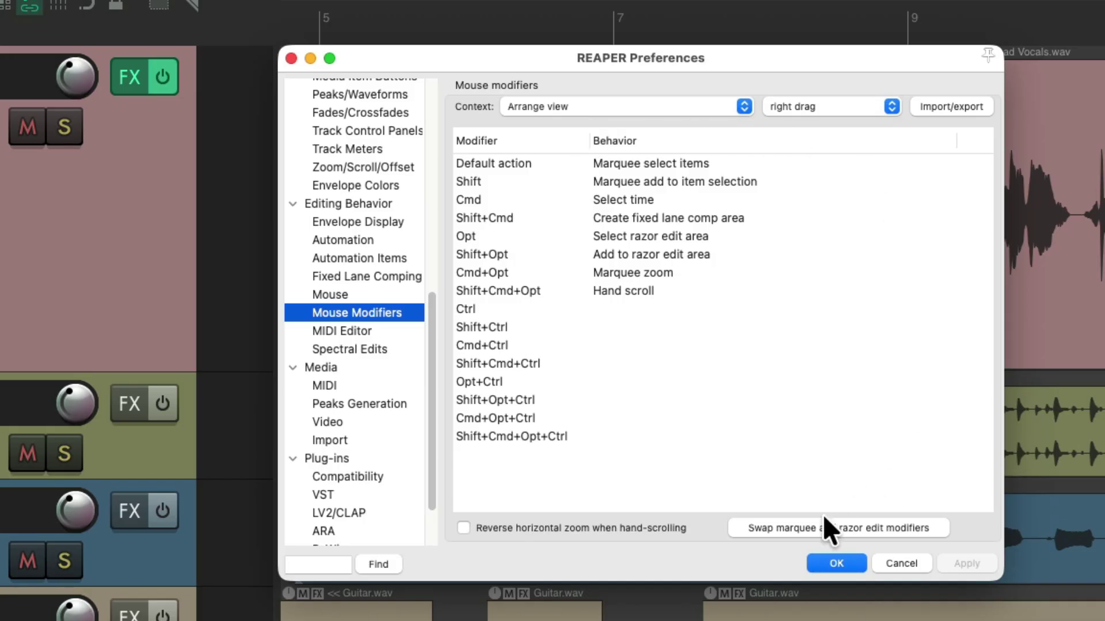
click(775, 526)
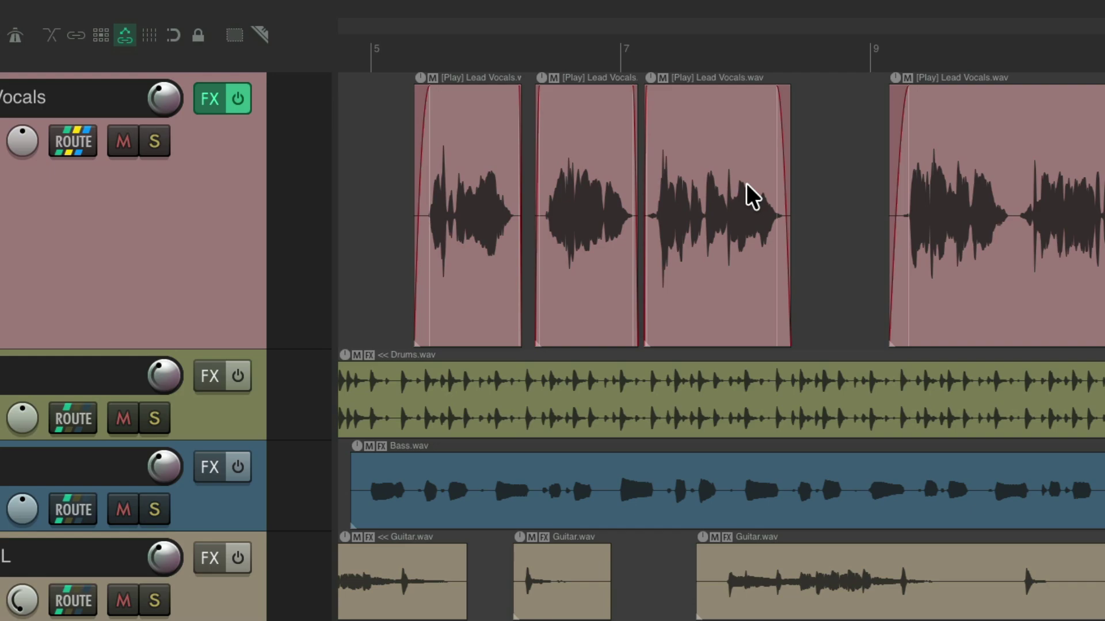
Create two razor edit areas over the Lead Vocals items and one on the drums using the swapped modifiers, and clear them
drag(393, 118, 584, 119)
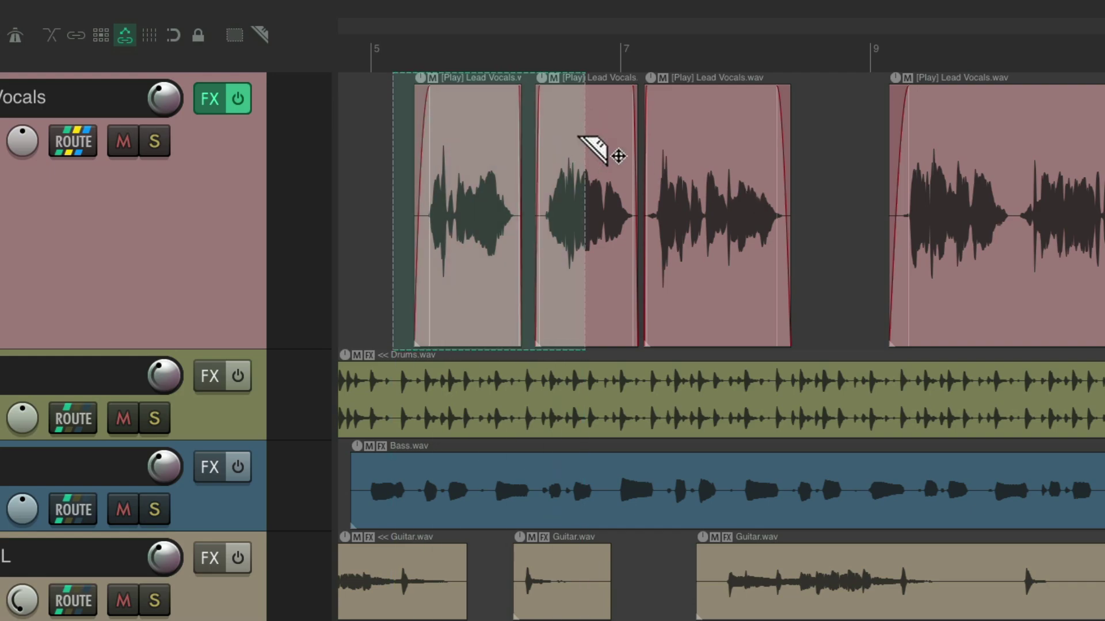
drag(807, 138, 615, 148)
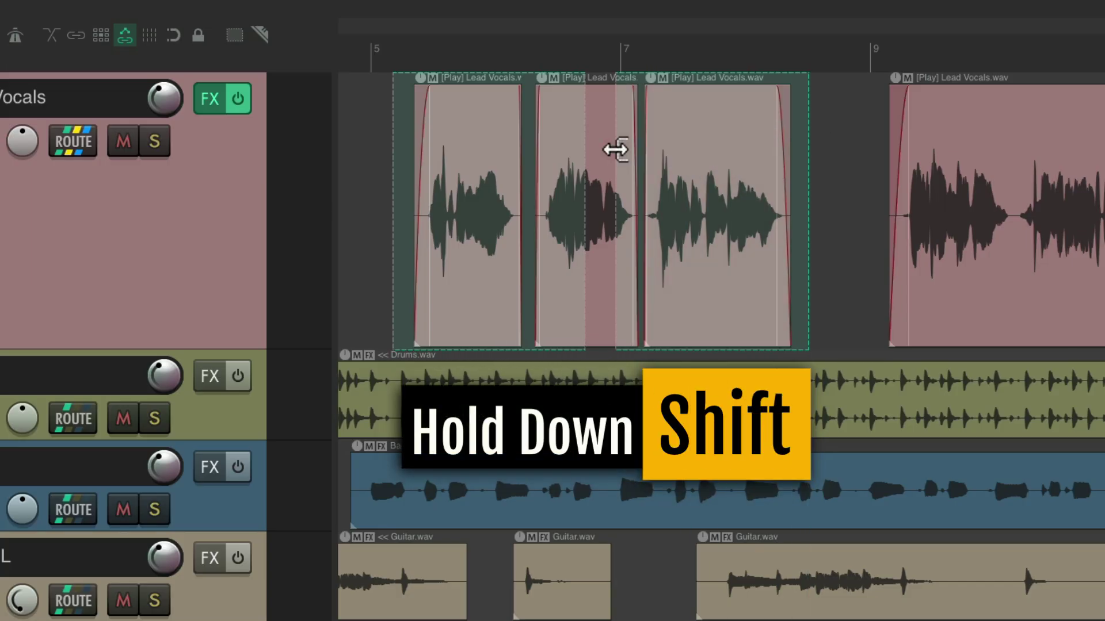
drag(490, 398, 737, 396)
key(Escape)
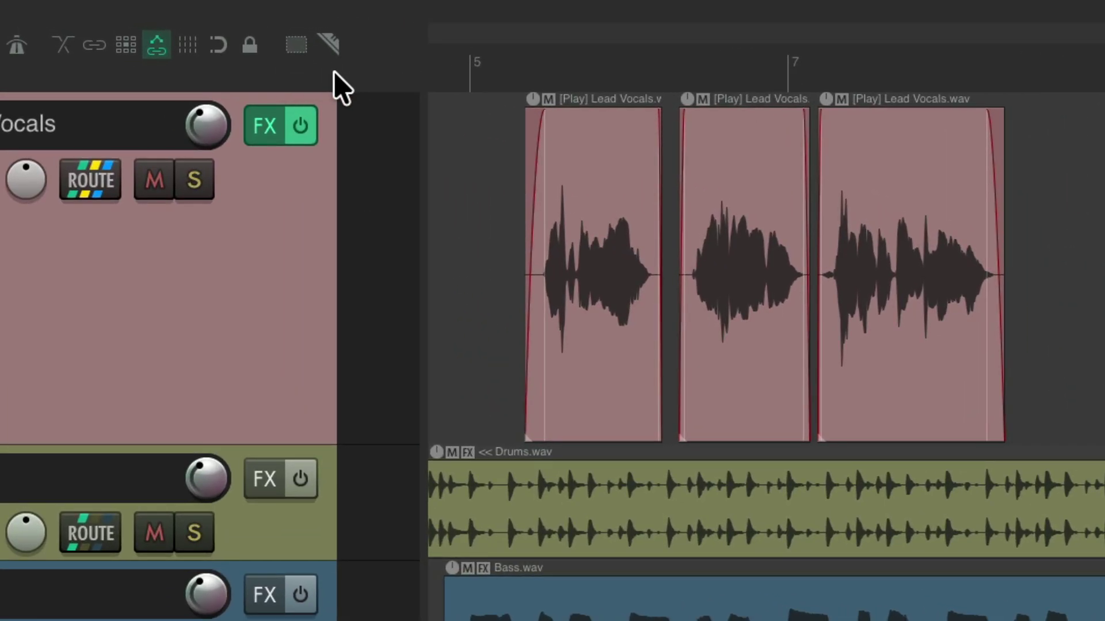
Enable razor editing mode, create areas over the vocals and across the vocals, drums and bass tracks, clear them, and disable the mode
click(329, 45)
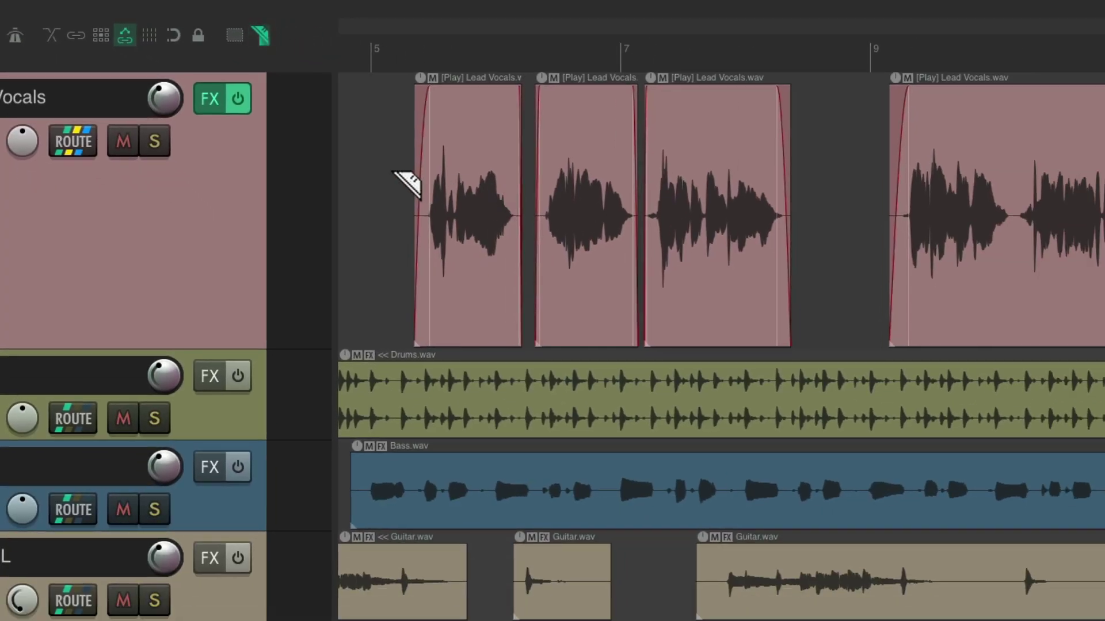
drag(387, 170, 705, 164)
drag(851, 151, 705, 227)
drag(390, 198, 727, 476)
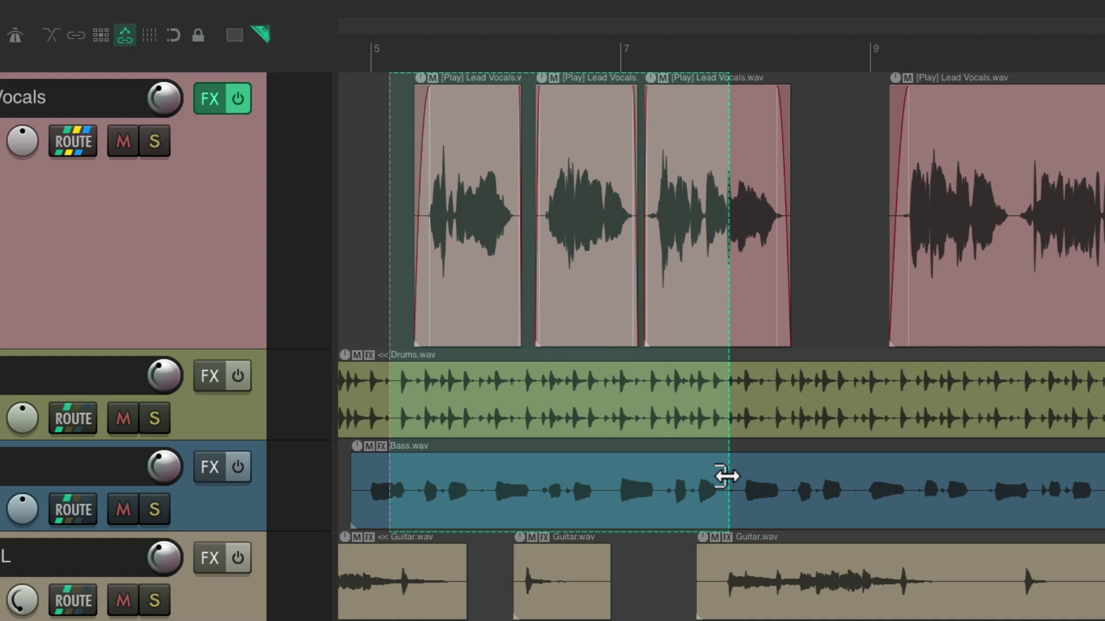
key(Escape)
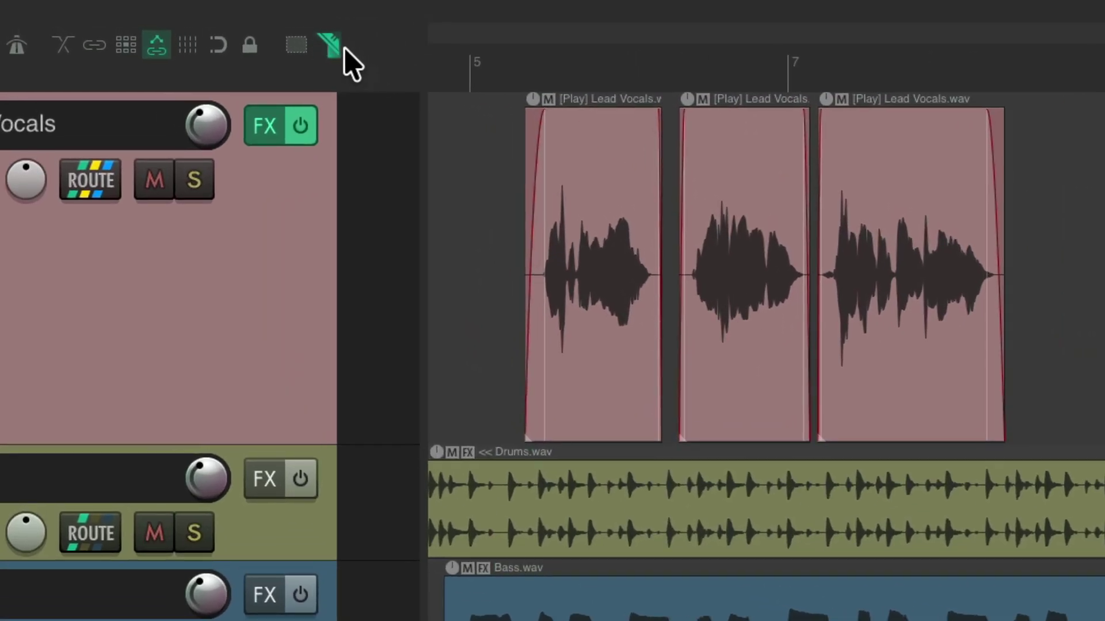
click(288, 41)
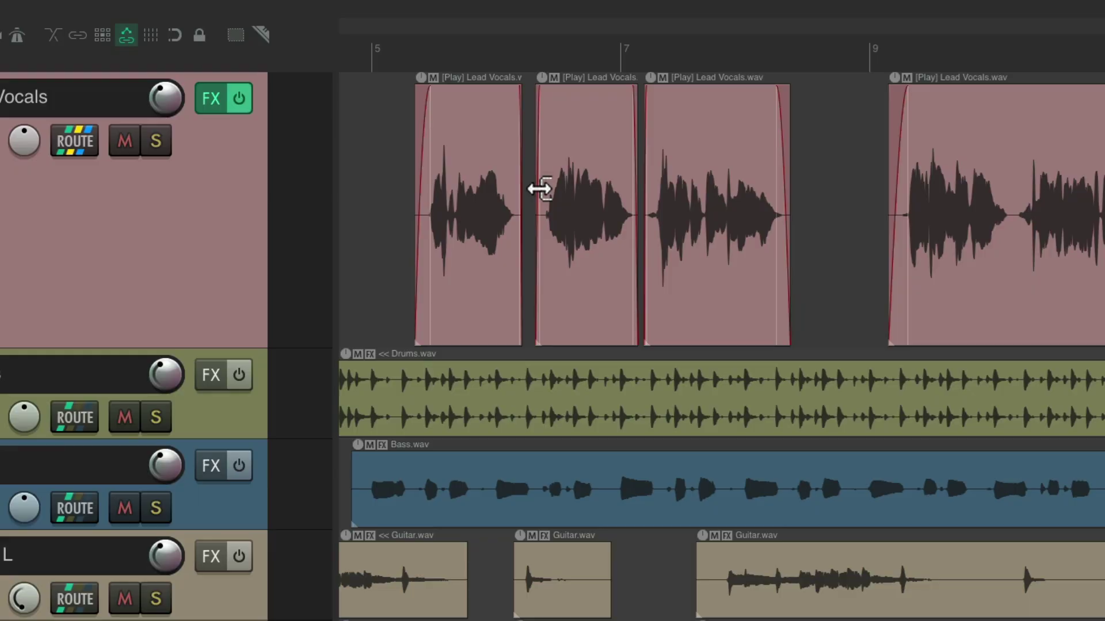
Look up the shortcut assigned to "Toggle arrange view override mouse modifiers B" in the Actions list
key(question)
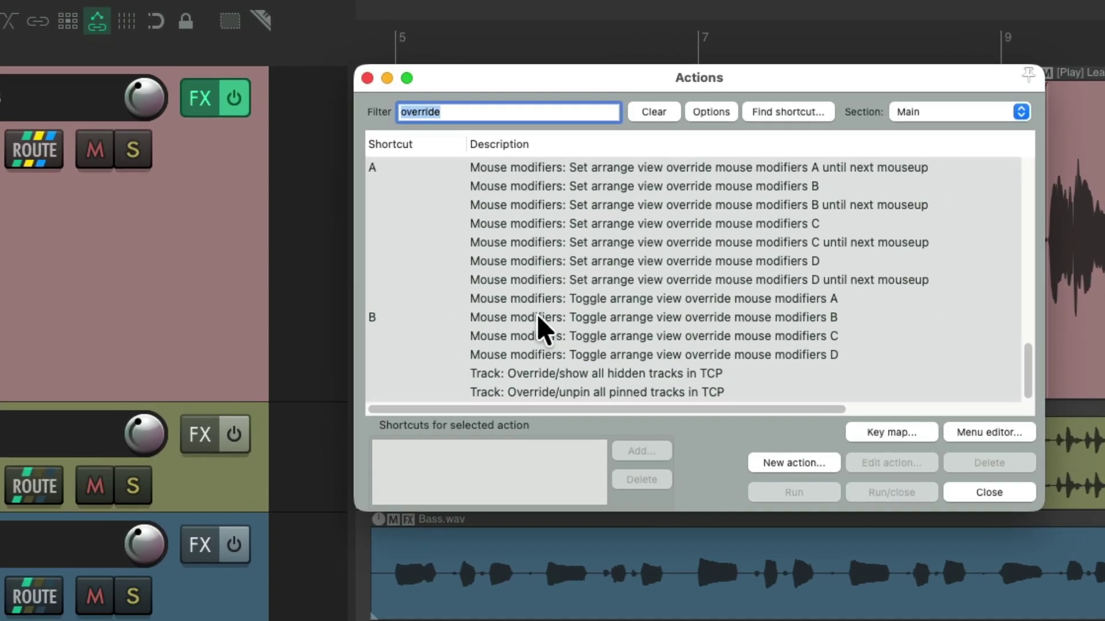
click(530, 315)
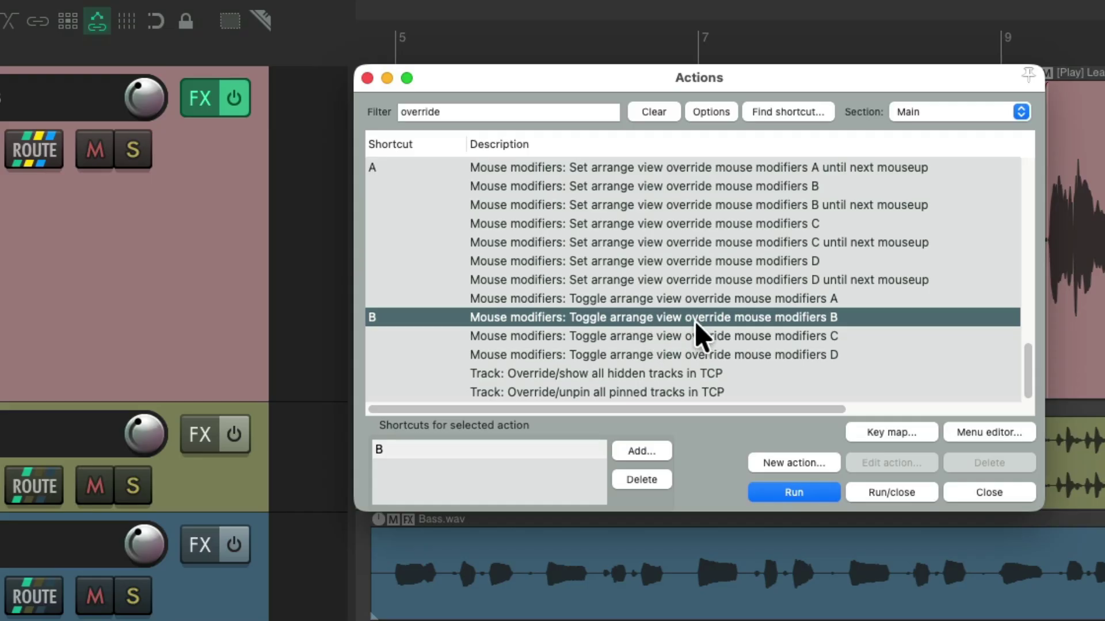
key(Escape)
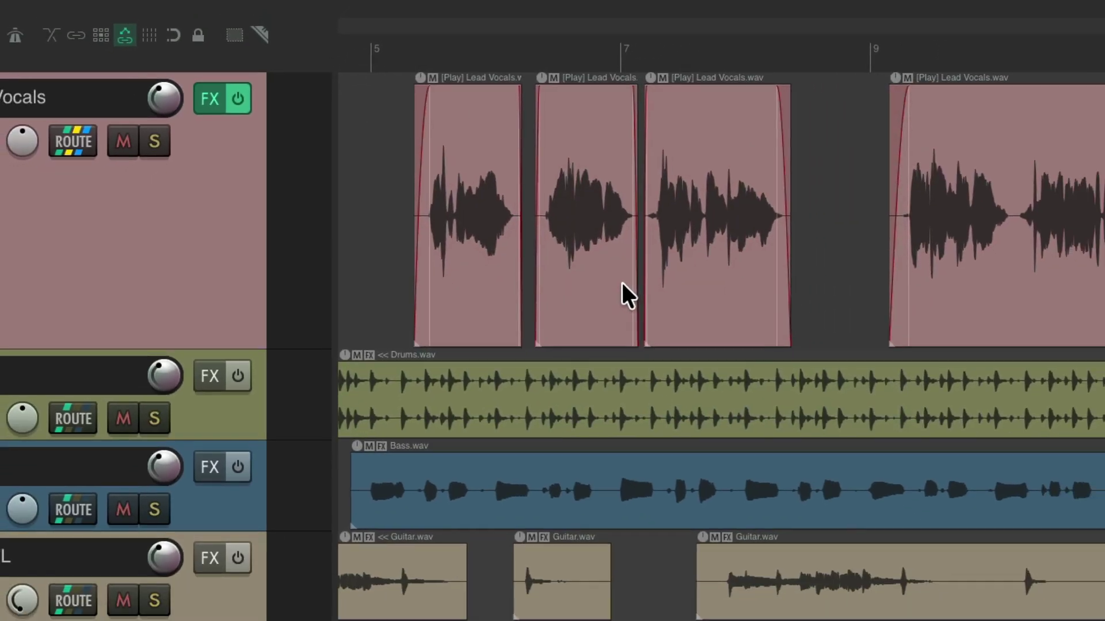
Toggle razor editing mode on with its shortcut, create several razor edit areas over the Lead Vocals items, and clear them
key(b)
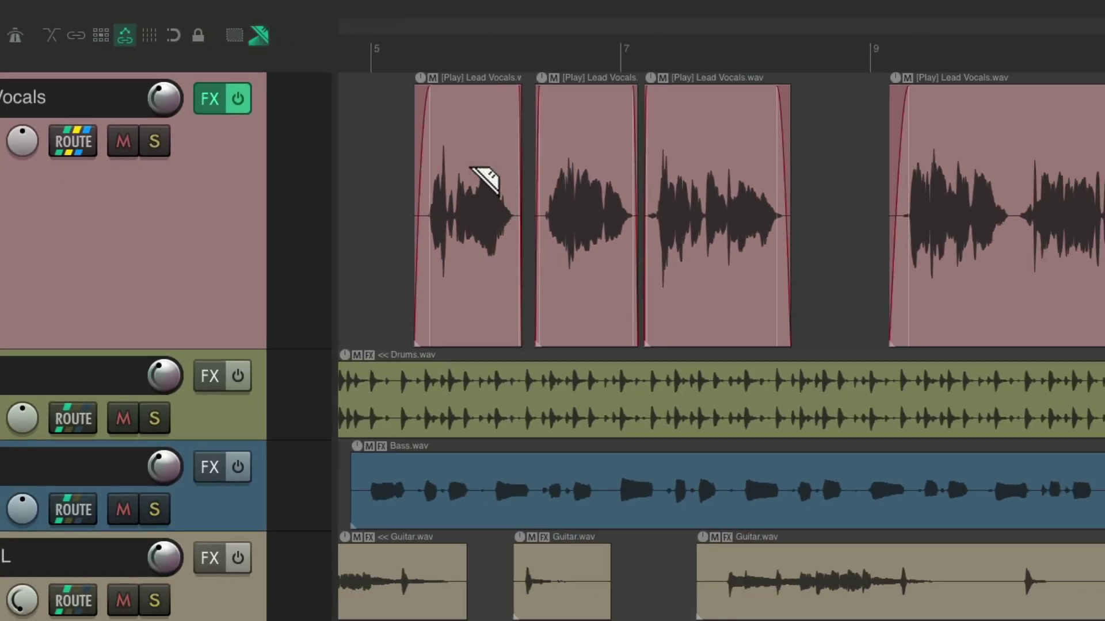
drag(465, 167, 587, 164)
drag(689, 152, 810, 159)
drag(588, 133, 666, 164)
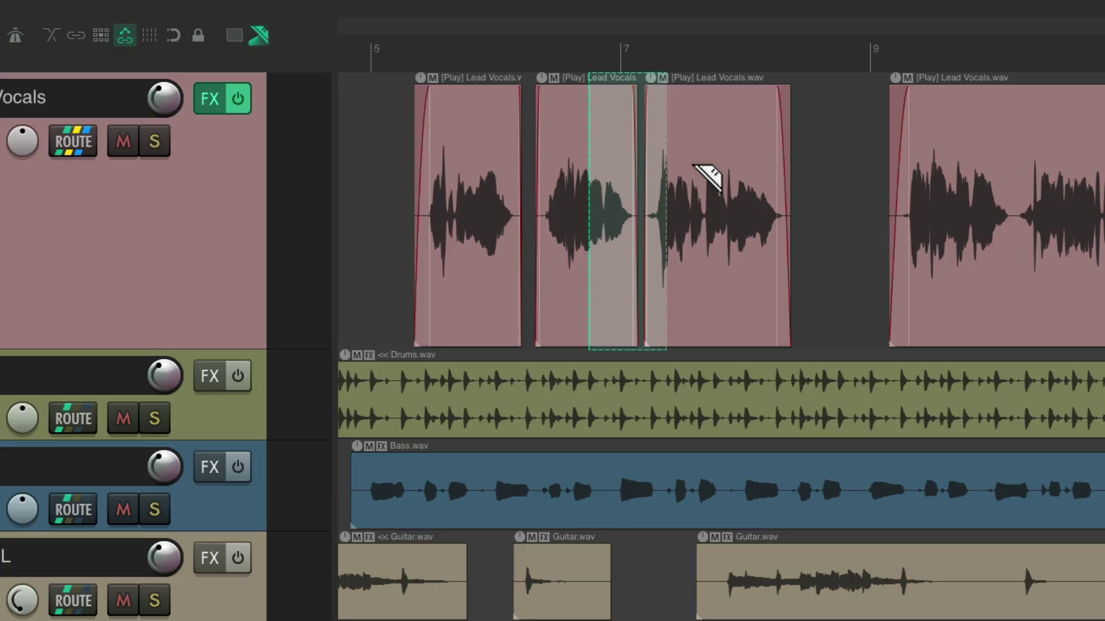
key(Delete)
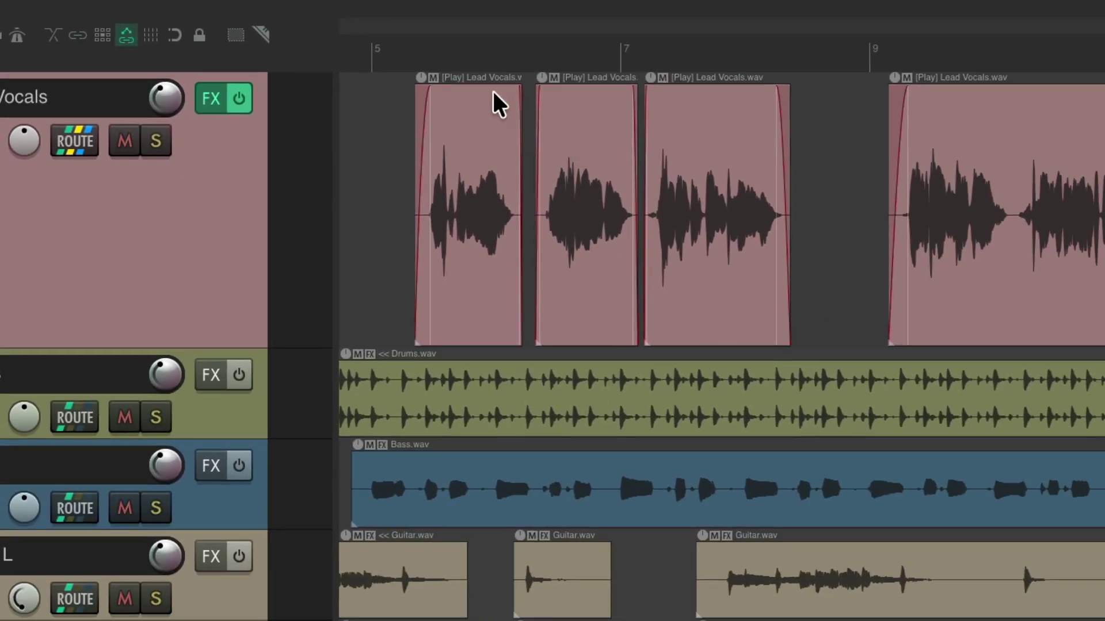
Make and clear a time selection from about bar 6.5 to 8.5, followed by two short selections over the Lead Vocals items
drag(570, 56, 818, 64)
click(822, 102)
drag(665, 120, 761, 120)
key(Escape)
drag(603, 113, 740, 123)
key(Escape)
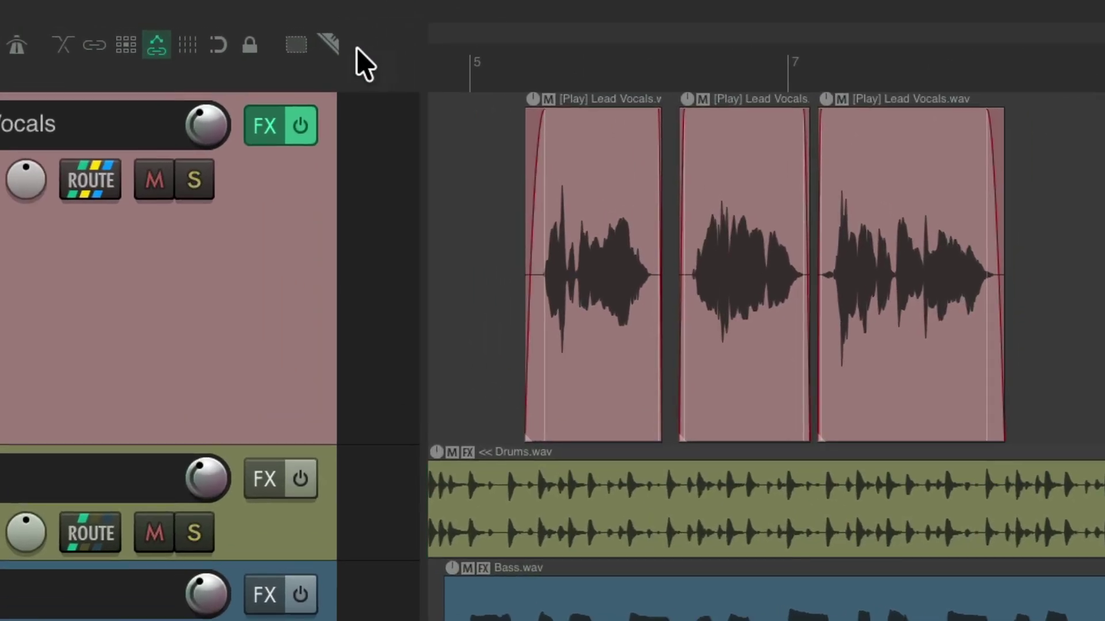
Enable razor editing mode, create an area from inside the third Lead Vocals item to past its end, and clear it
click(287, 39)
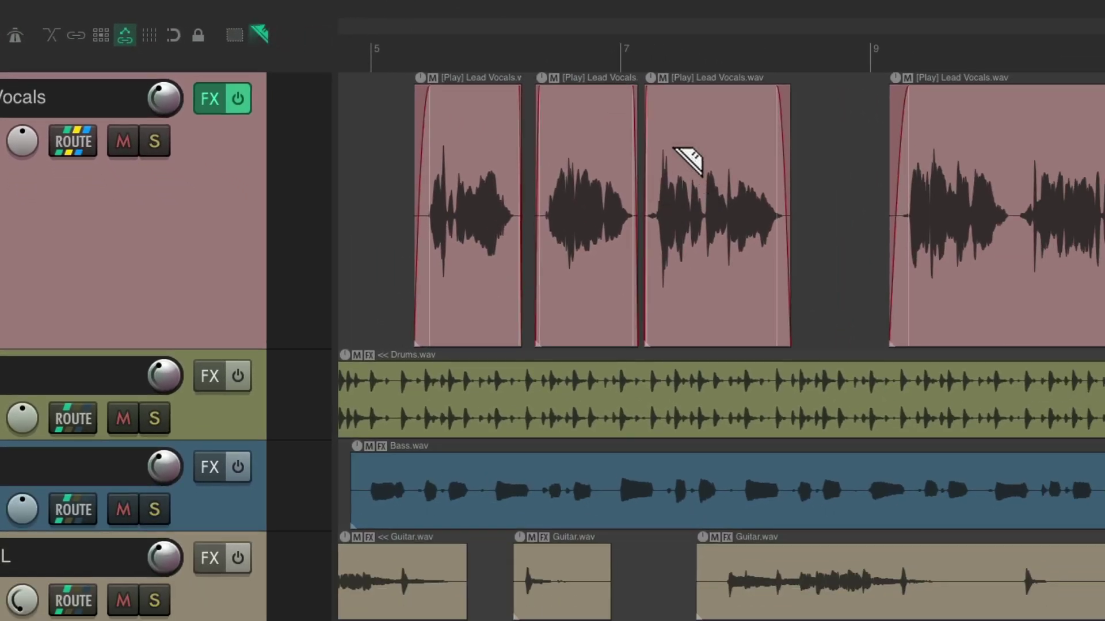
drag(671, 148, 854, 152)
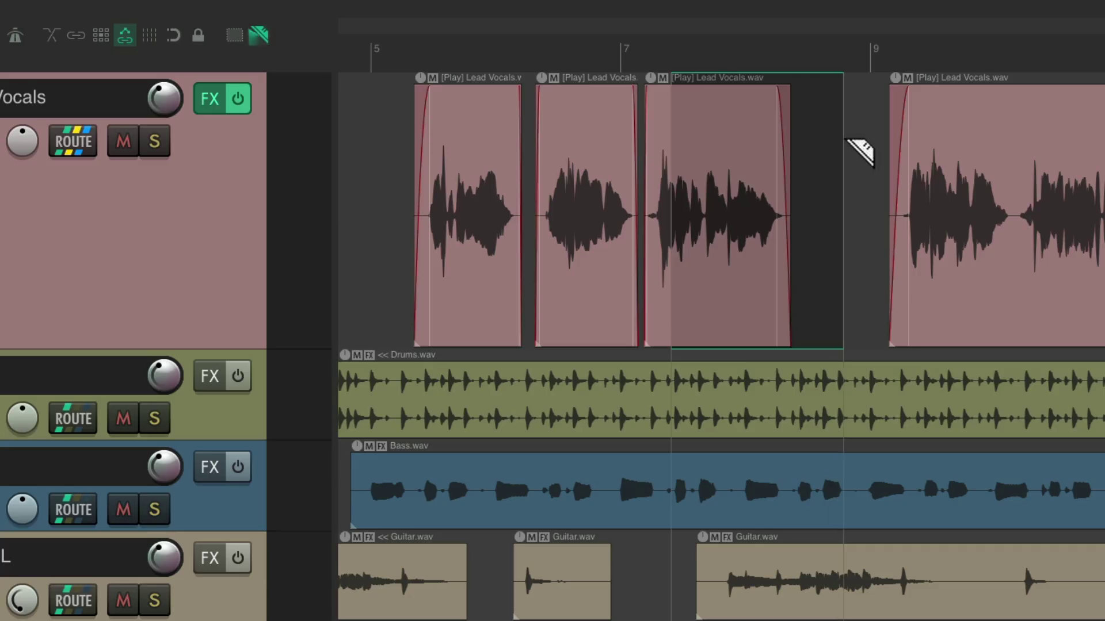
click(829, 221)
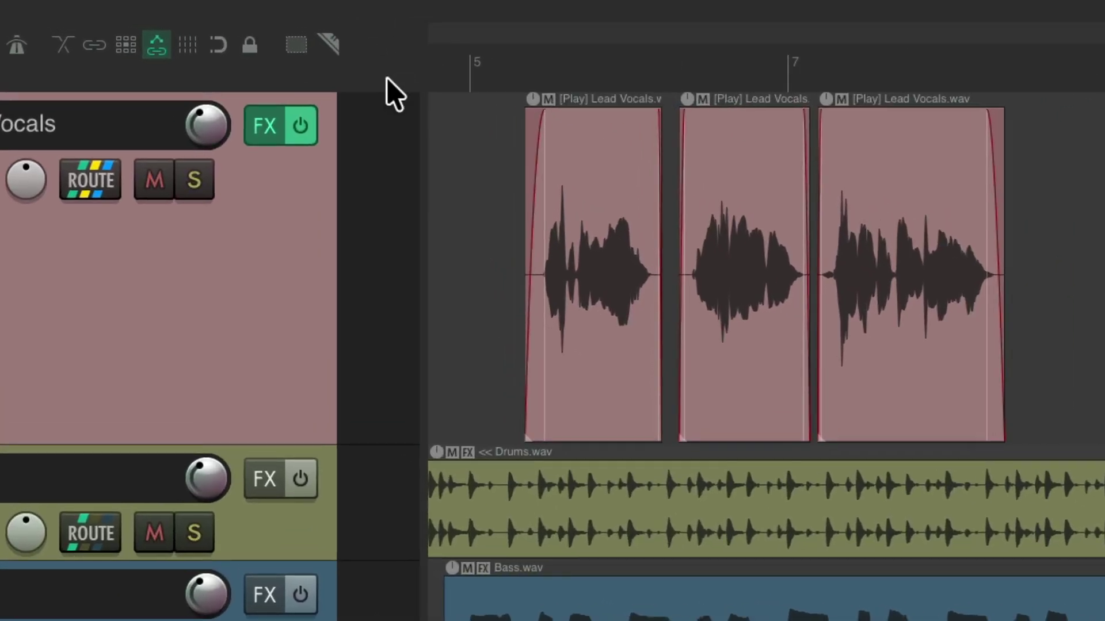
Open the action choice for the Razor editing button in the Main toolbar customization
right_click(387, 79)
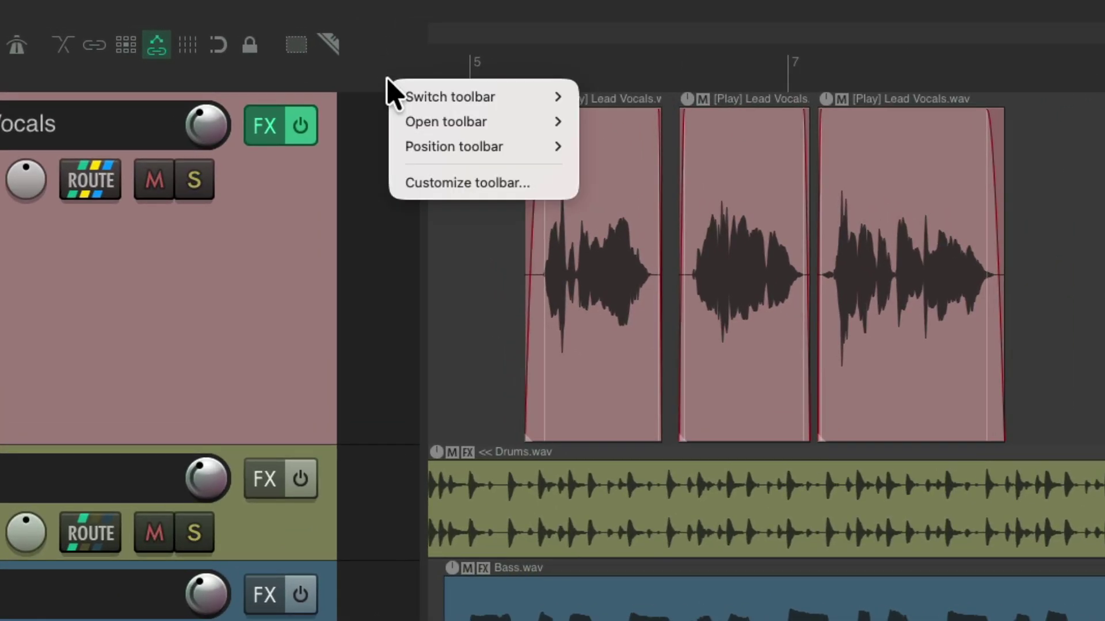
click(398, 183)
scroll(520, 293, down, 3)
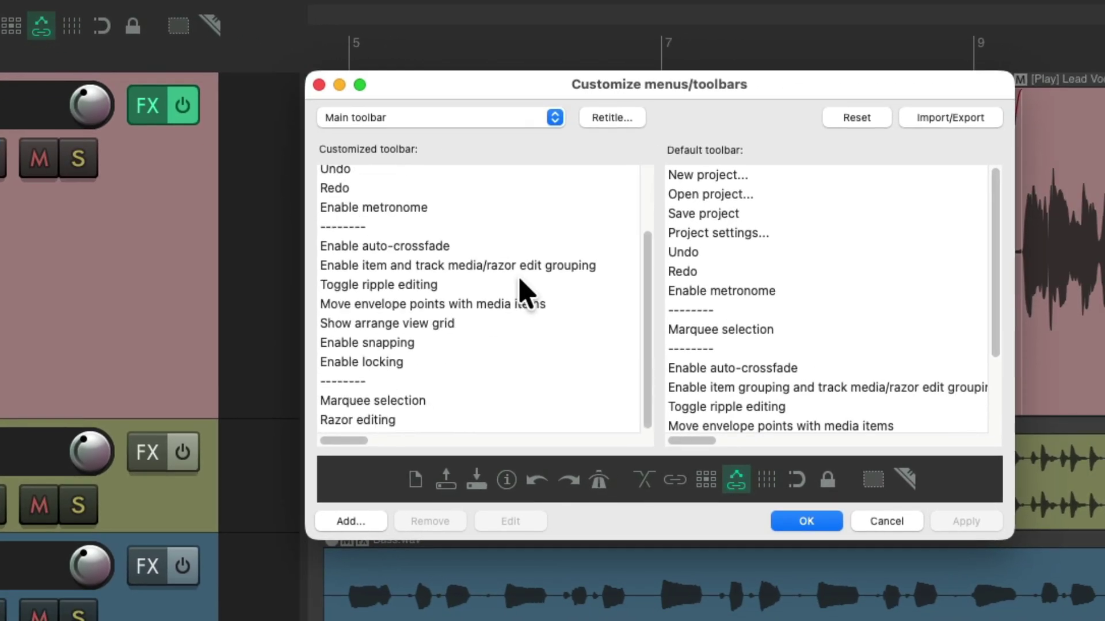
click(467, 423)
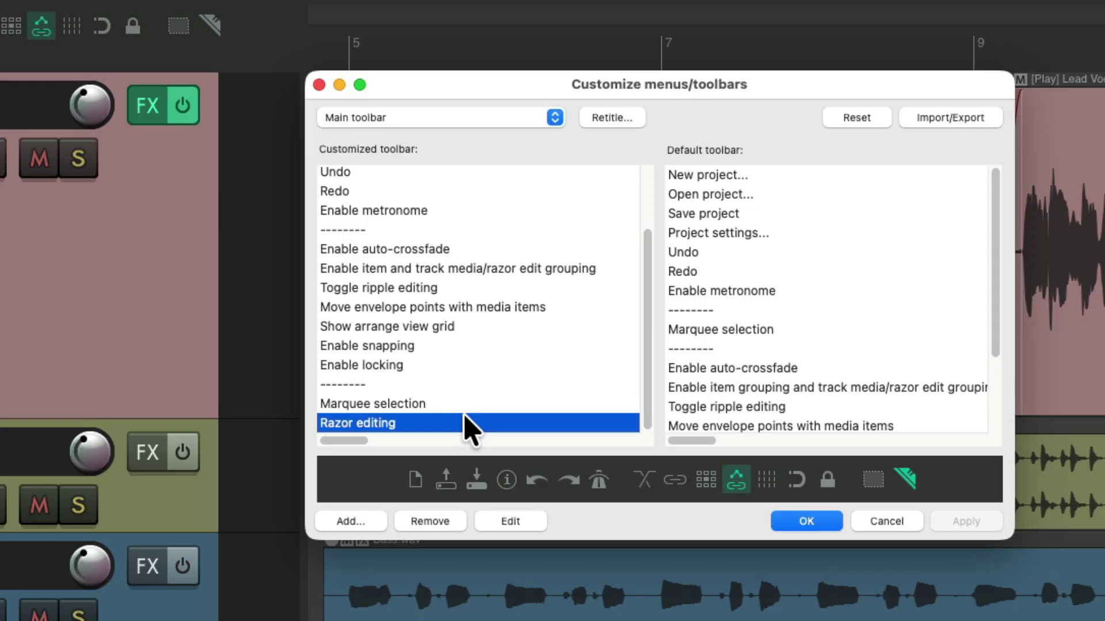
right_click(446, 423)
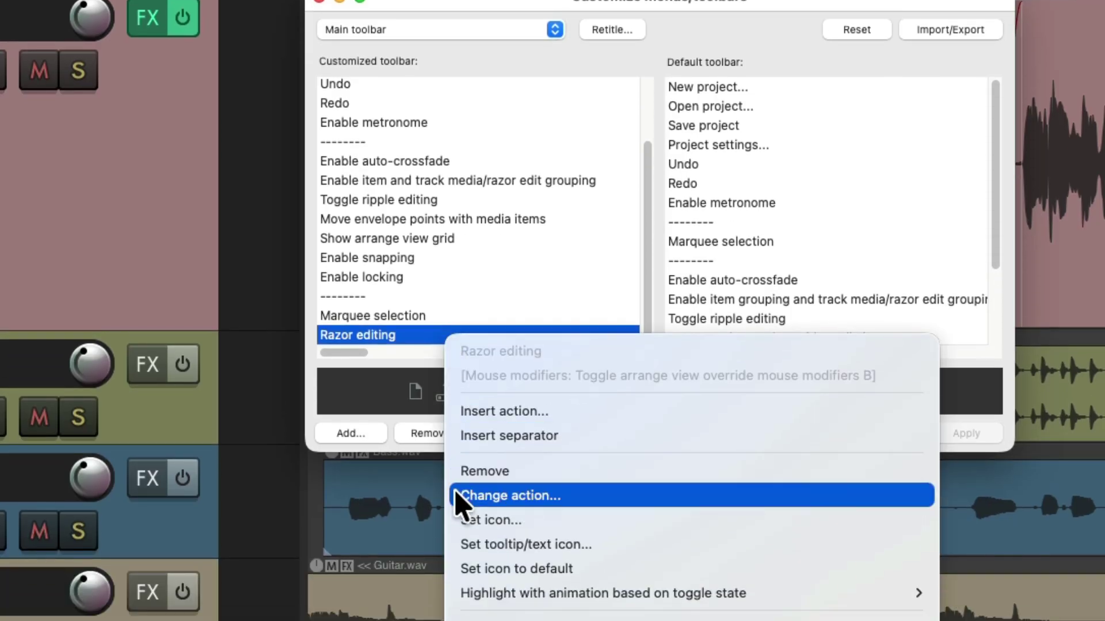
click(459, 498)
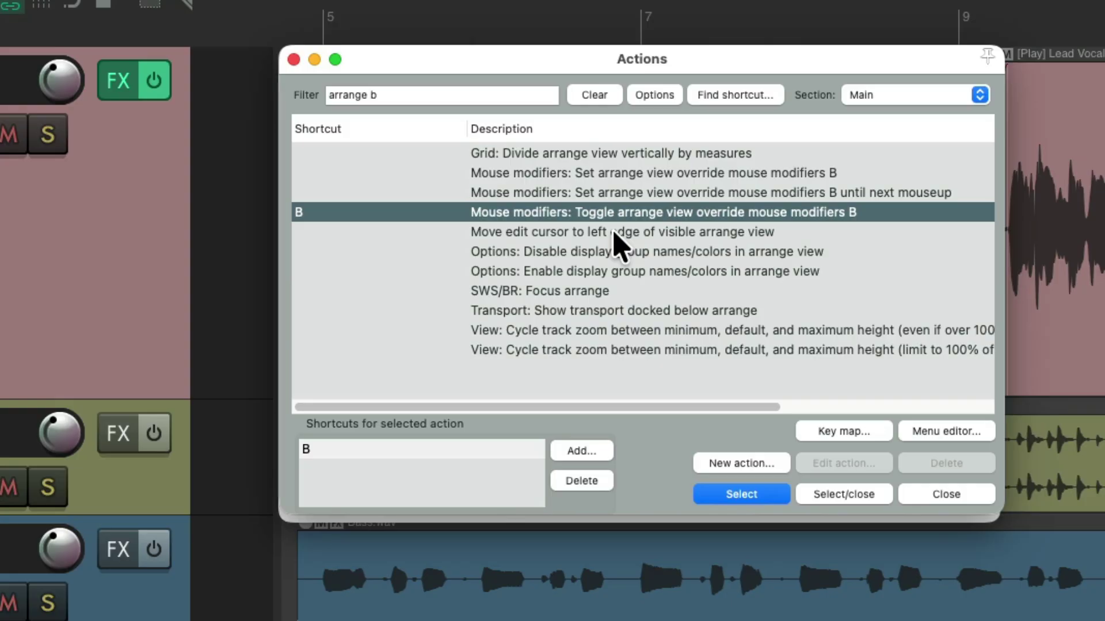
Give "Set arrange view override mouse modifiers B until next mouseup" the shortcut B, assign it to the Razor editing button, and save the toolbar
click(619, 195)
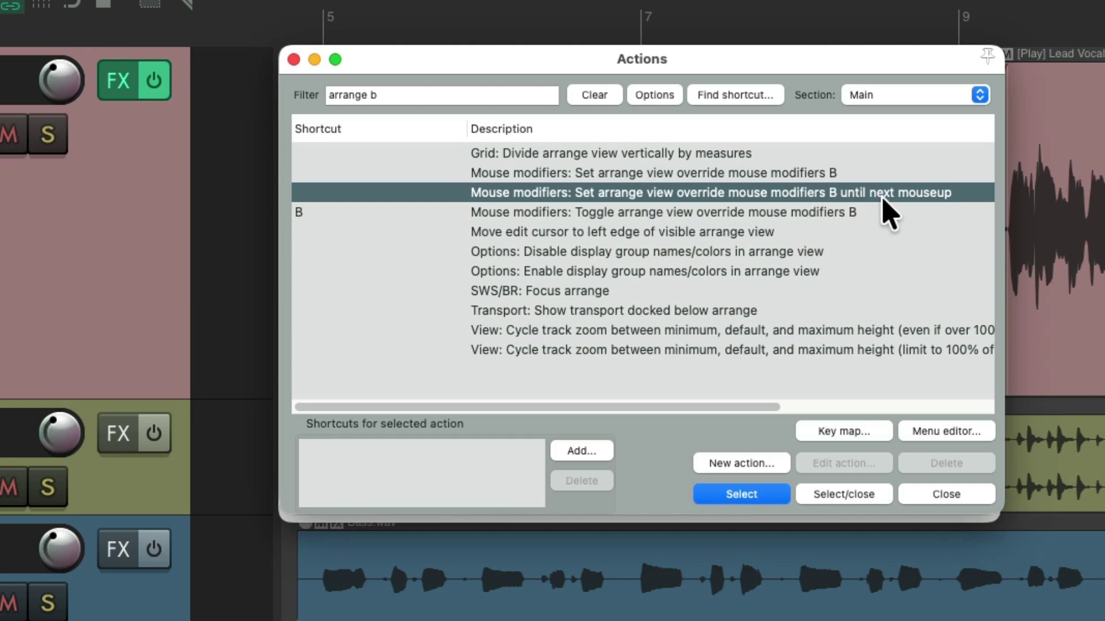
right_click(484, 195)
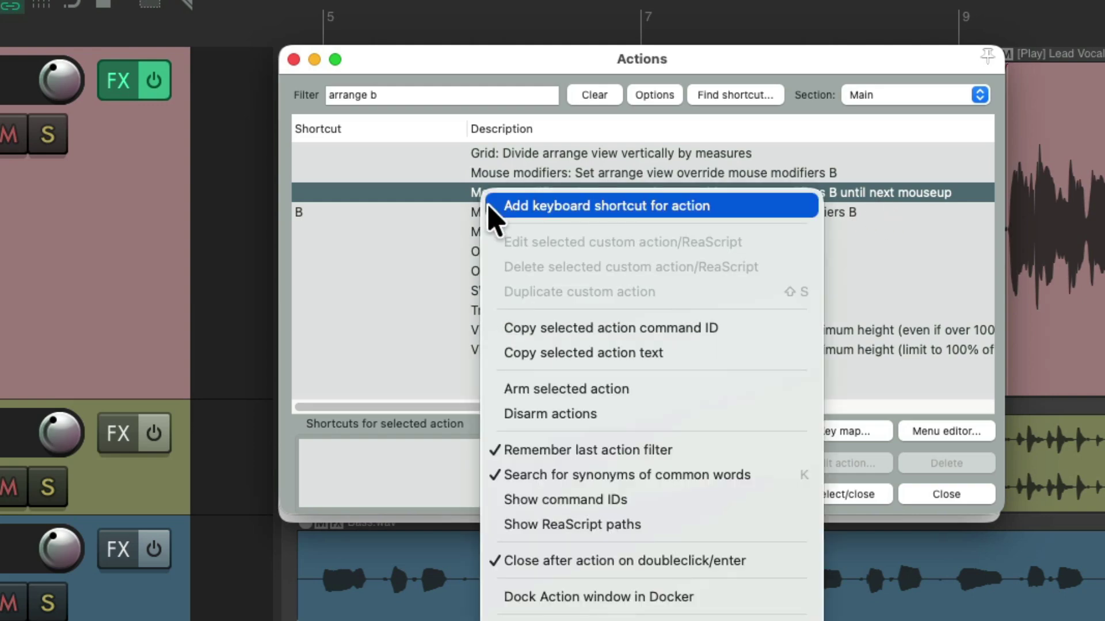
click(489, 208)
key(b)
key(Return)
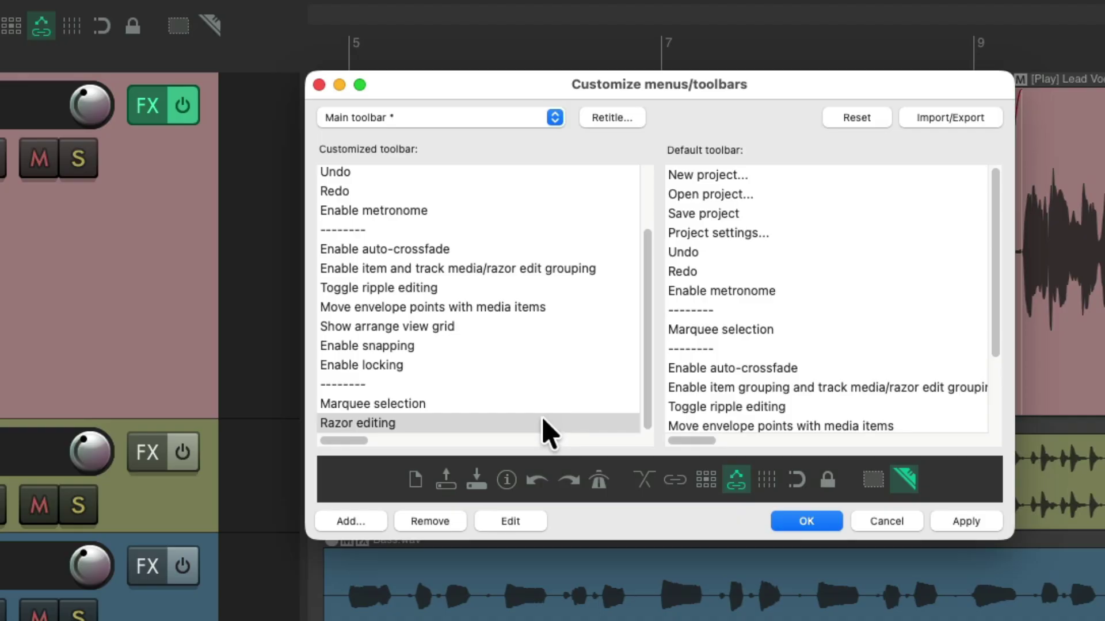
click(518, 402)
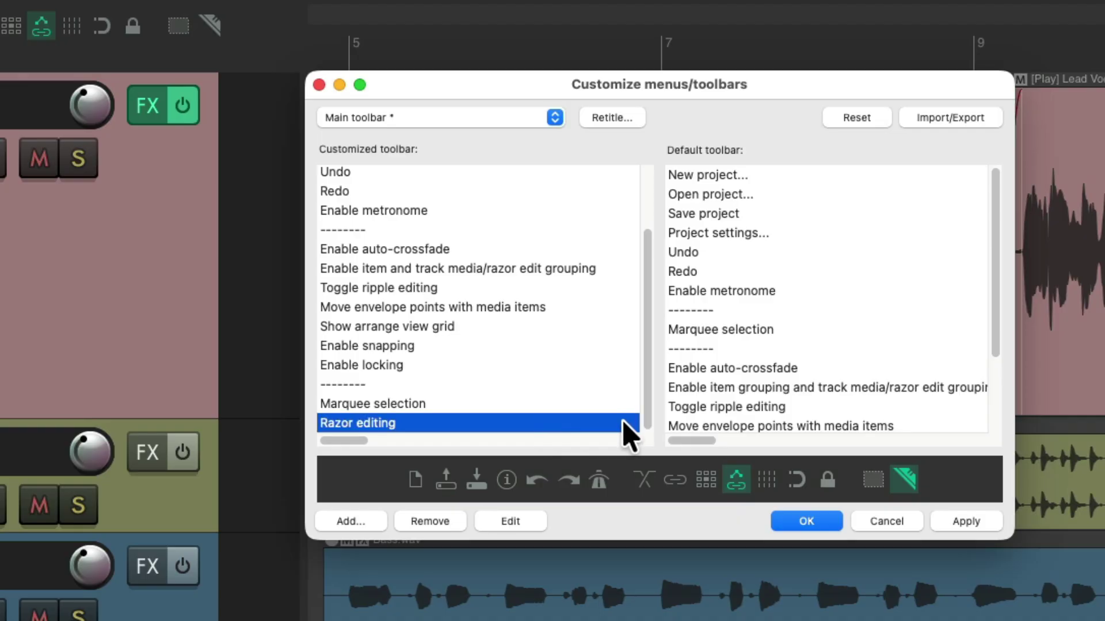
click(788, 516)
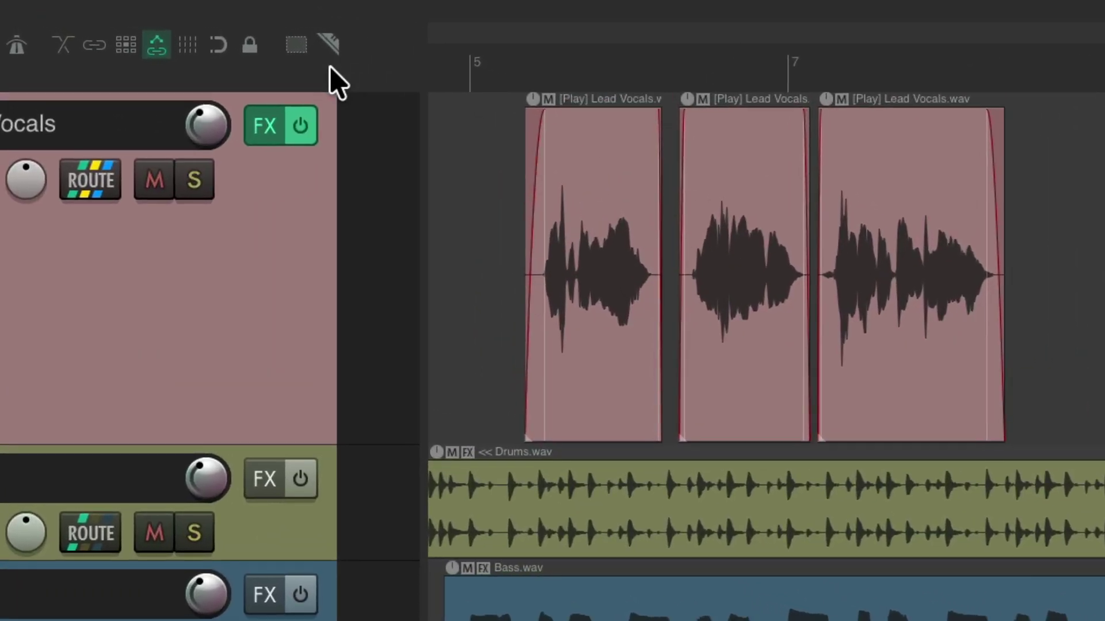
Create a razor edit area over the first three Lead Vocals items, make a time selection from about bar 5.1 to 8.5, and clear both
click(329, 46)
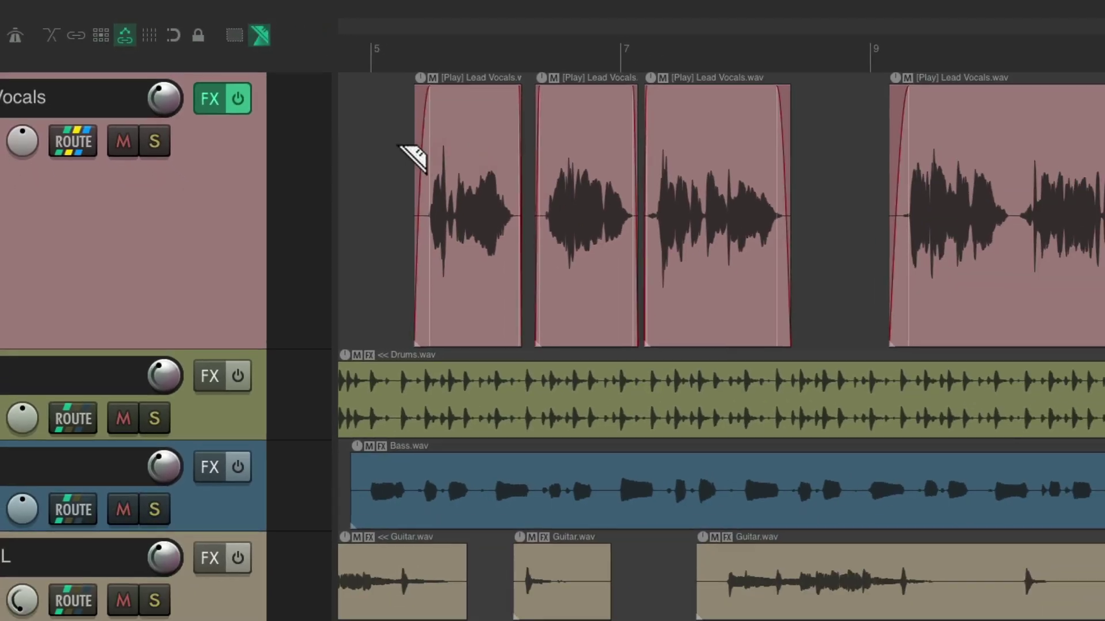
drag(399, 145, 752, 154)
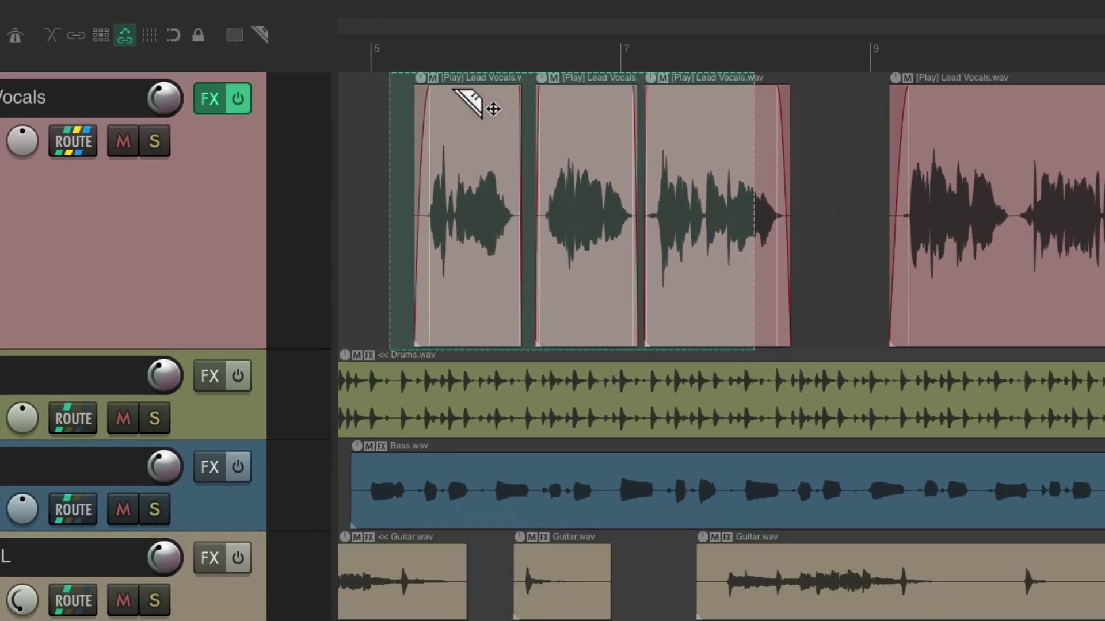
drag(381, 52, 813, 47)
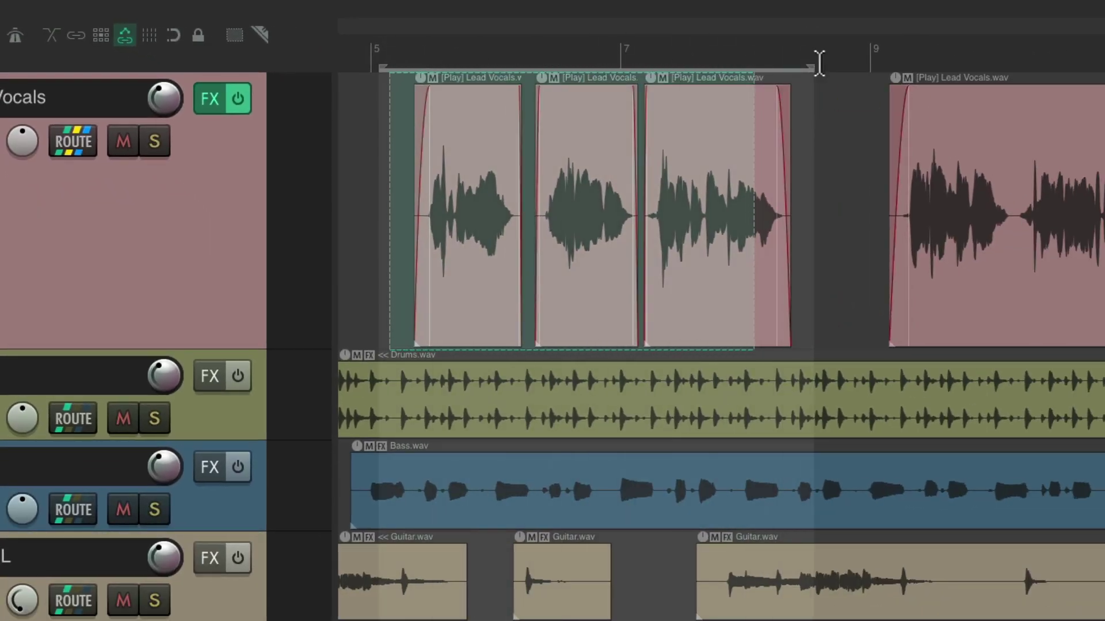
key(Escape)
Move the third Lead Vocals item slightly later and undo the move
drag(673, 119, 724, 122)
key(super+z)
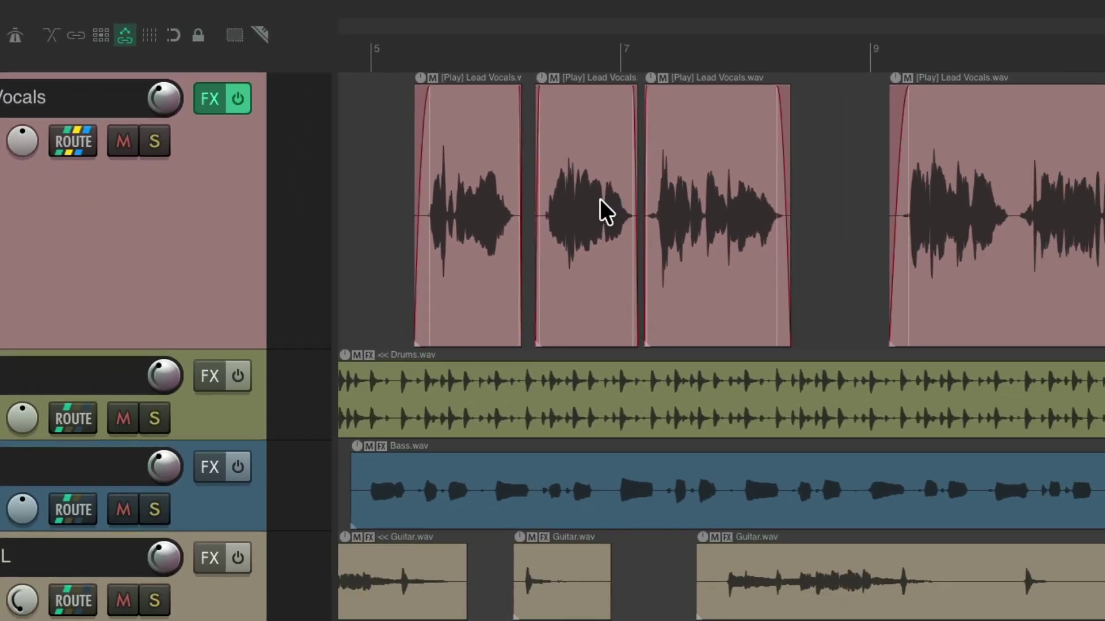
Create and clear a razor edit area across Lead Vocals and Drums from about bar 5 to 7, followed by a time selection to about bar 8.4
key(r)
drag(377, 132, 629, 401)
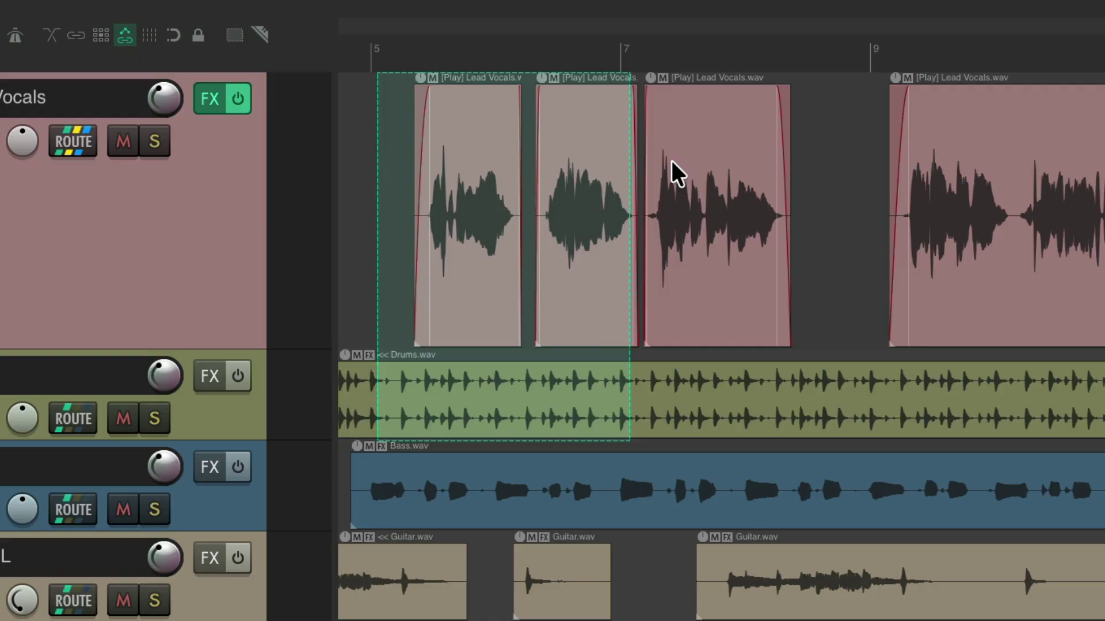
key(Escape)
drag(402, 46, 801, 60)
key(Escape)
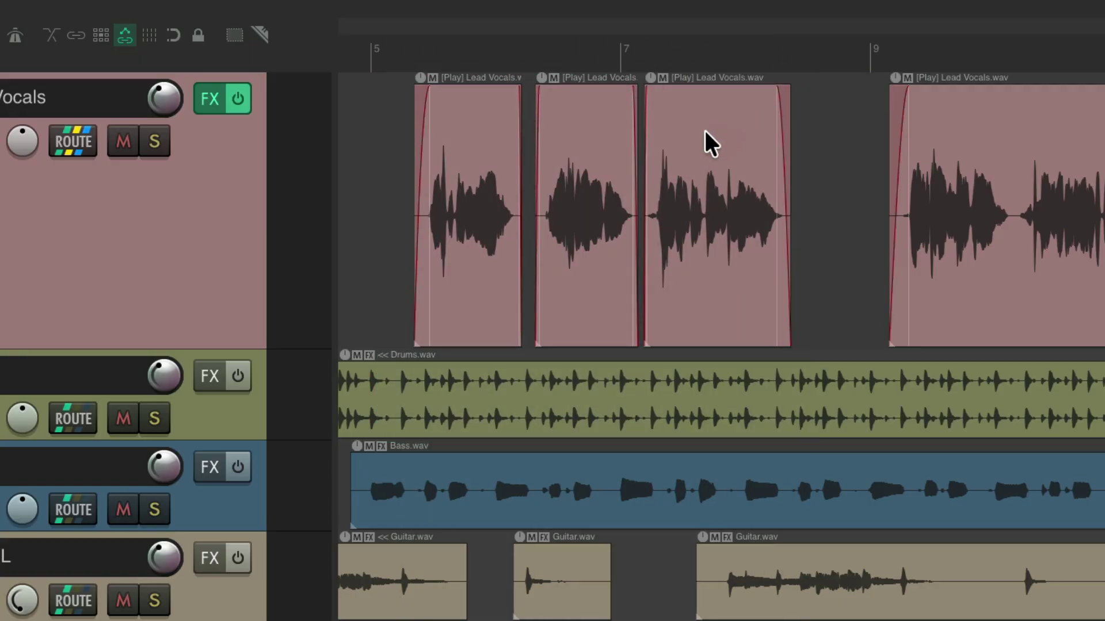
Create and clear two razor edit areas on Lead Vocals, one from the second item into the third and one from the first past the third
drag(576, 134, 694, 135)
key(Escape)
drag(502, 137, 799, 133)
key(Escape)
key(Escape)
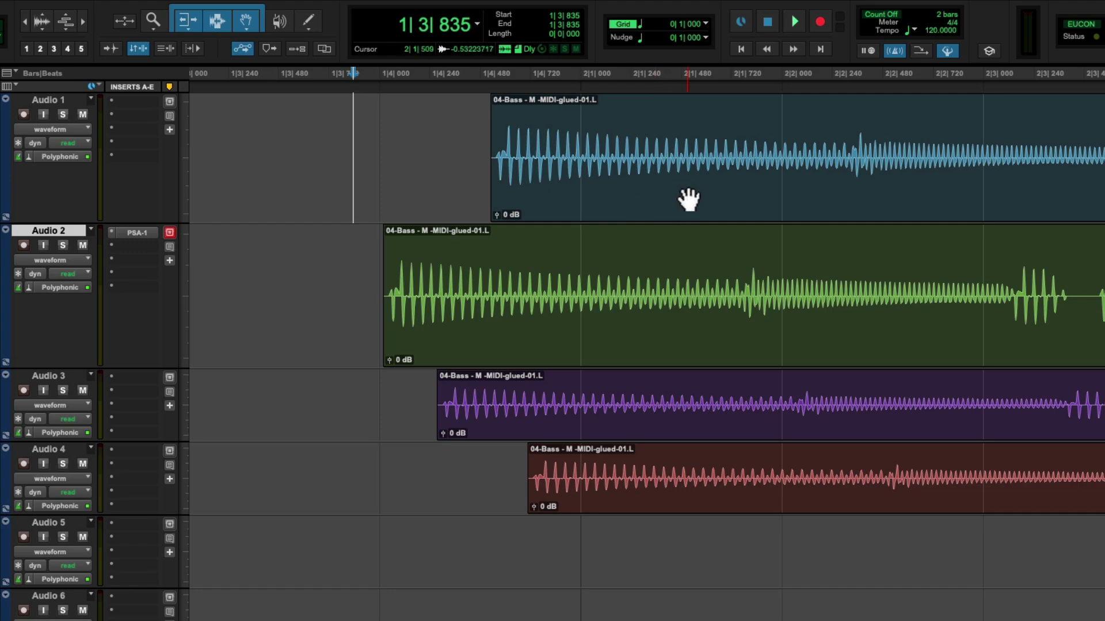
In Pro Tools, select ranges across the Audio 1 clip's start, within the clip, and down into Audio 2, and clear the selection
drag(683, 106, 437, 113)
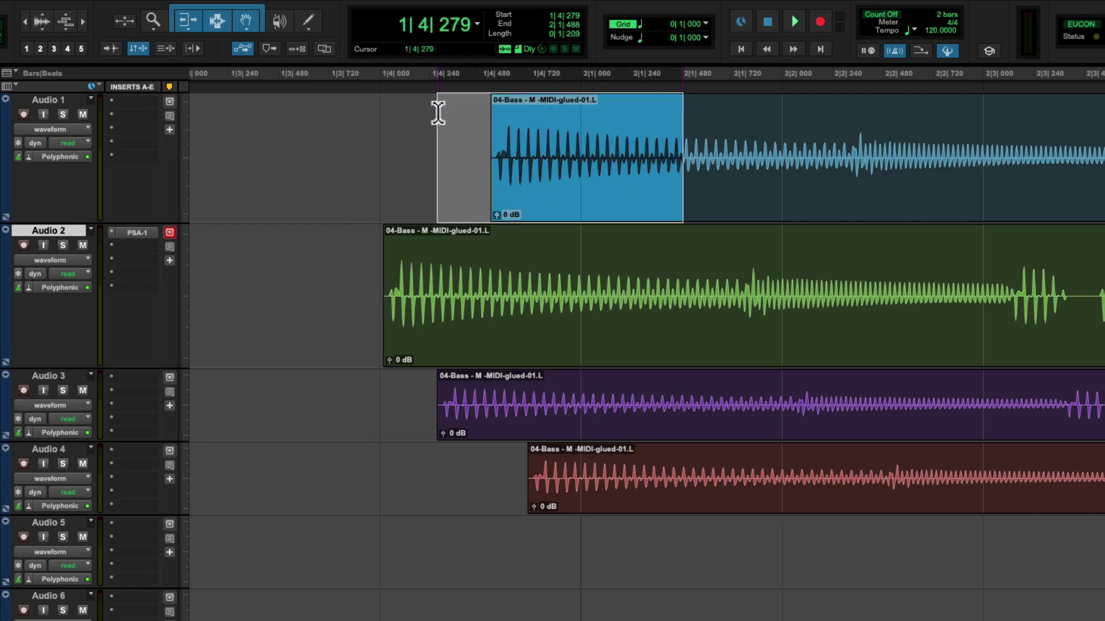
drag(728, 119, 936, 115)
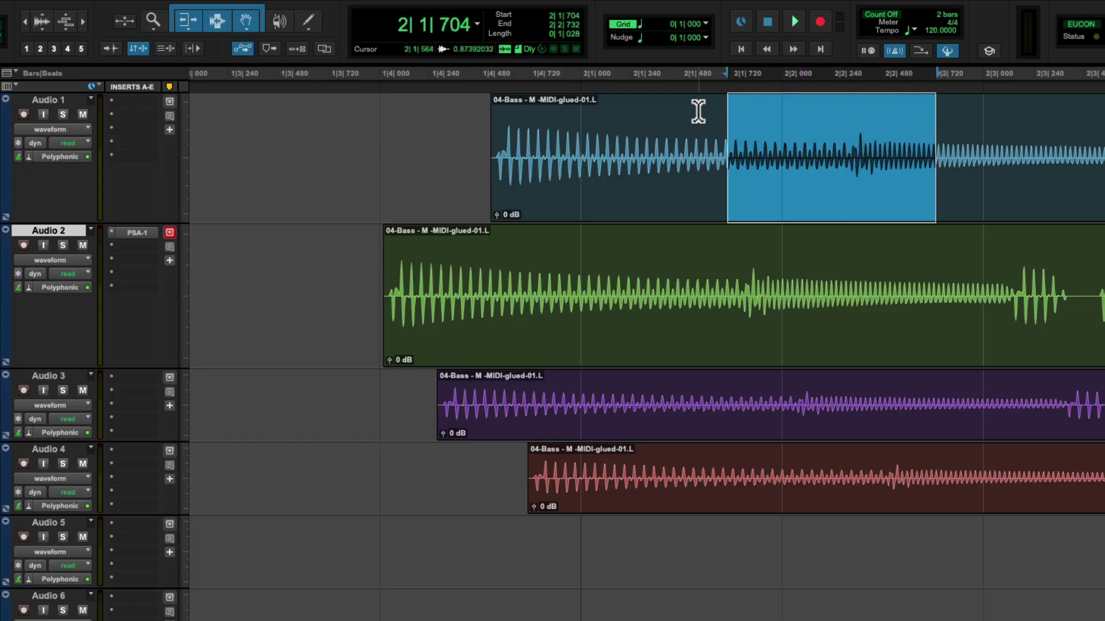
drag(697, 111, 697, 366)
click(392, 161)
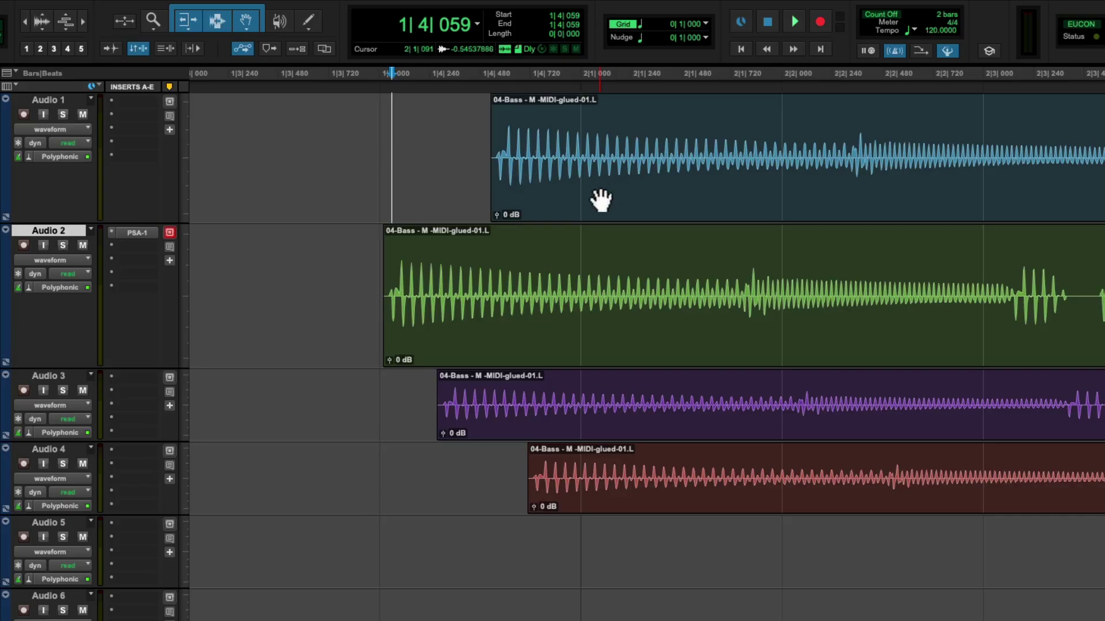
Move the Audio 1 and Audio 2 clips later in the timeline and undo the move
drag(619, 197, 693, 195)
drag(610, 333, 739, 325)
key(super+z)
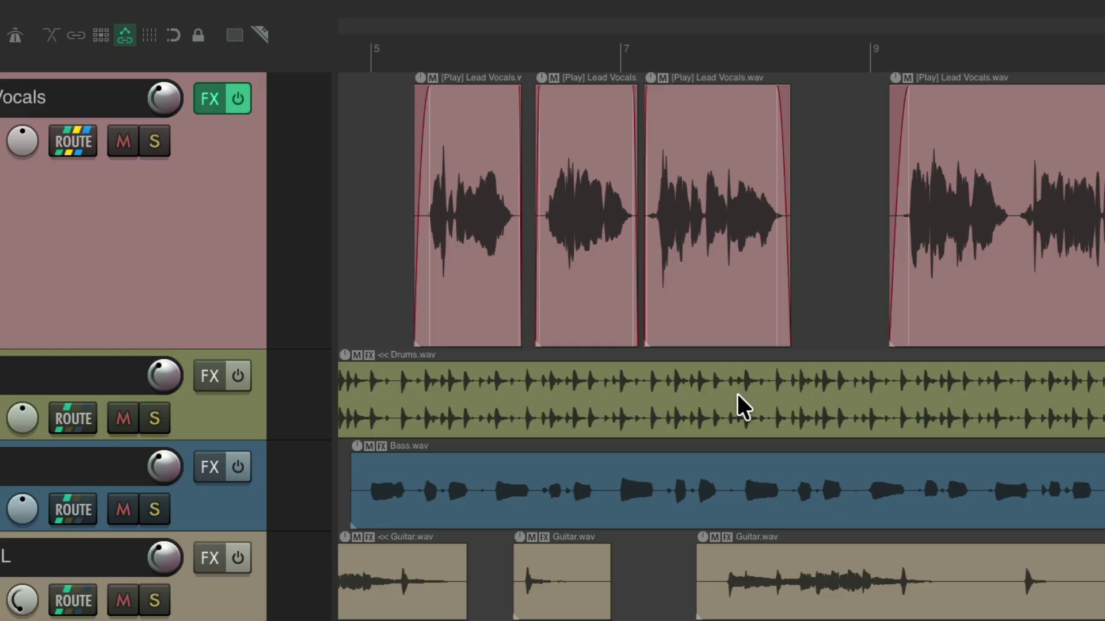
In REAPER's mouse modifier preferences, set the Track left drag default action to Select razor edit area, Just select
key(super+comma)
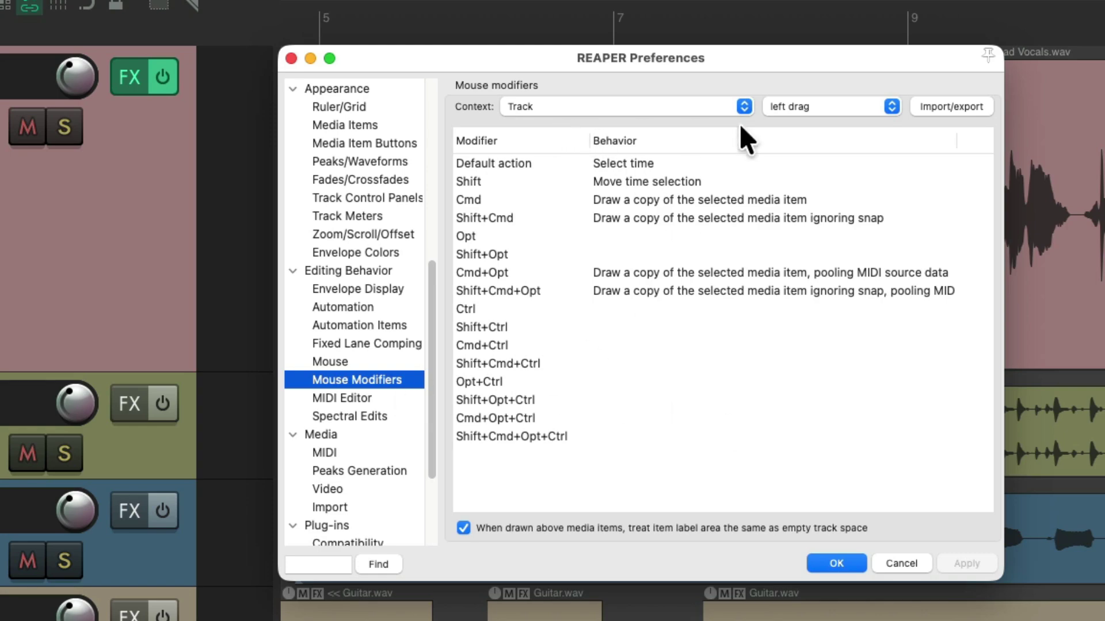
key(Escape)
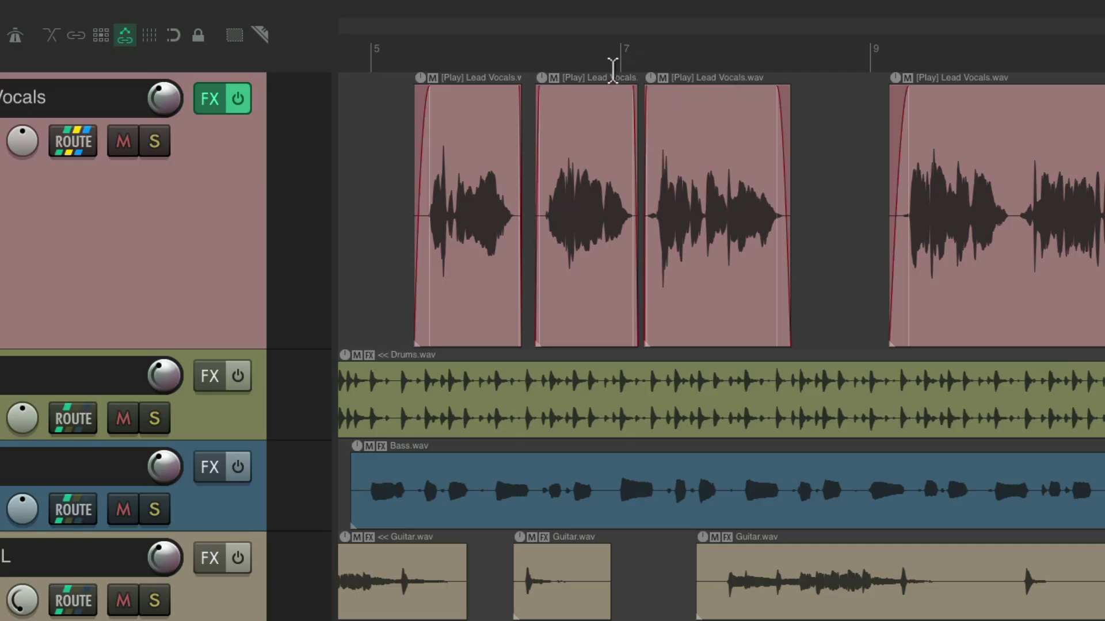
key(super+comma)
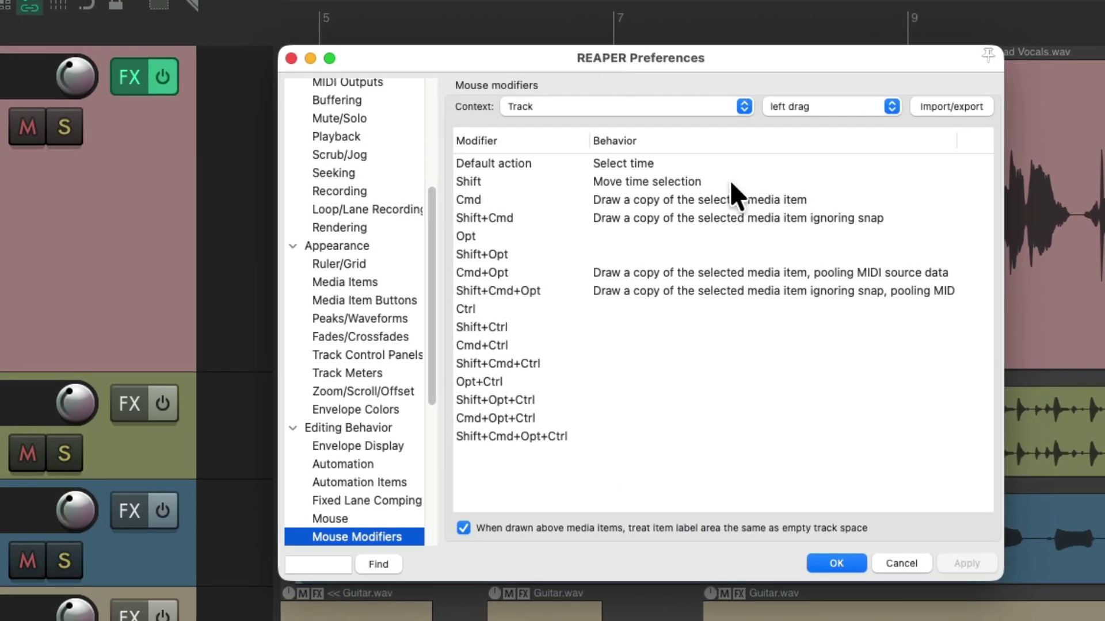
double_click(671, 160)
mouse_move(758, 302)
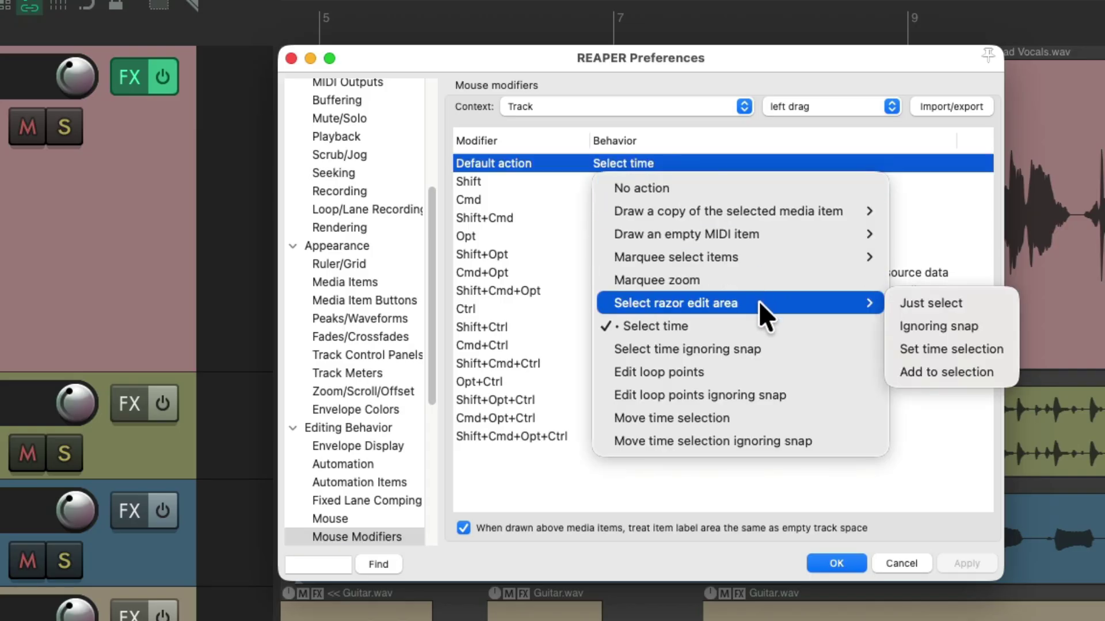
click(892, 302)
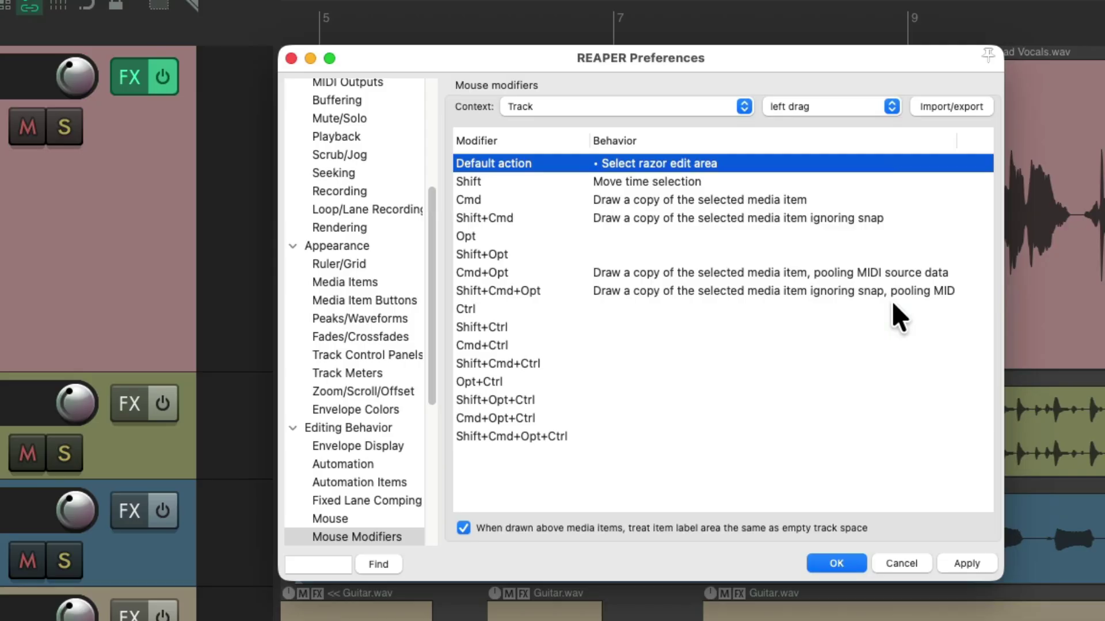
Set the Shift modifier for Track left drag to Select razor edit area, Add to selection, and save the preferences
click(661, 180)
click(661, 180)
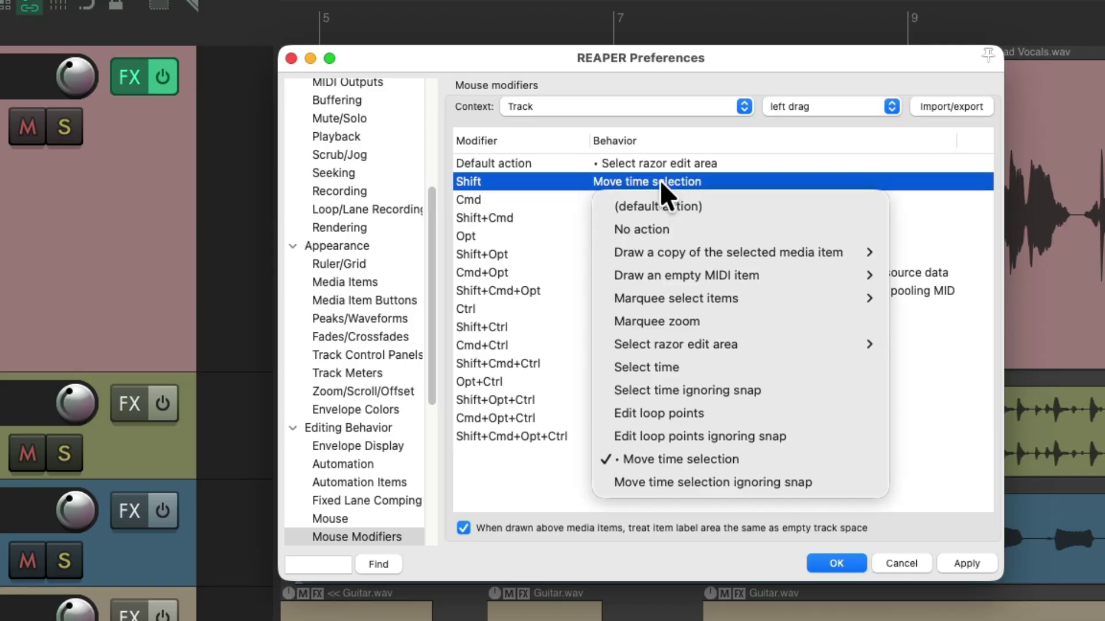
mouse_move(742, 344)
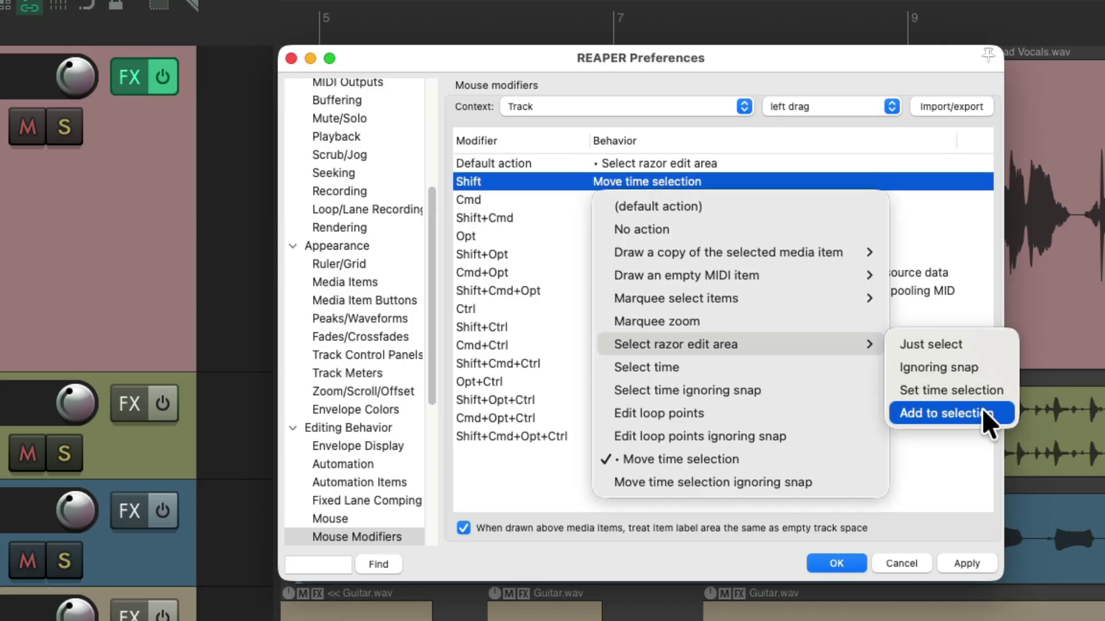
click(997, 413)
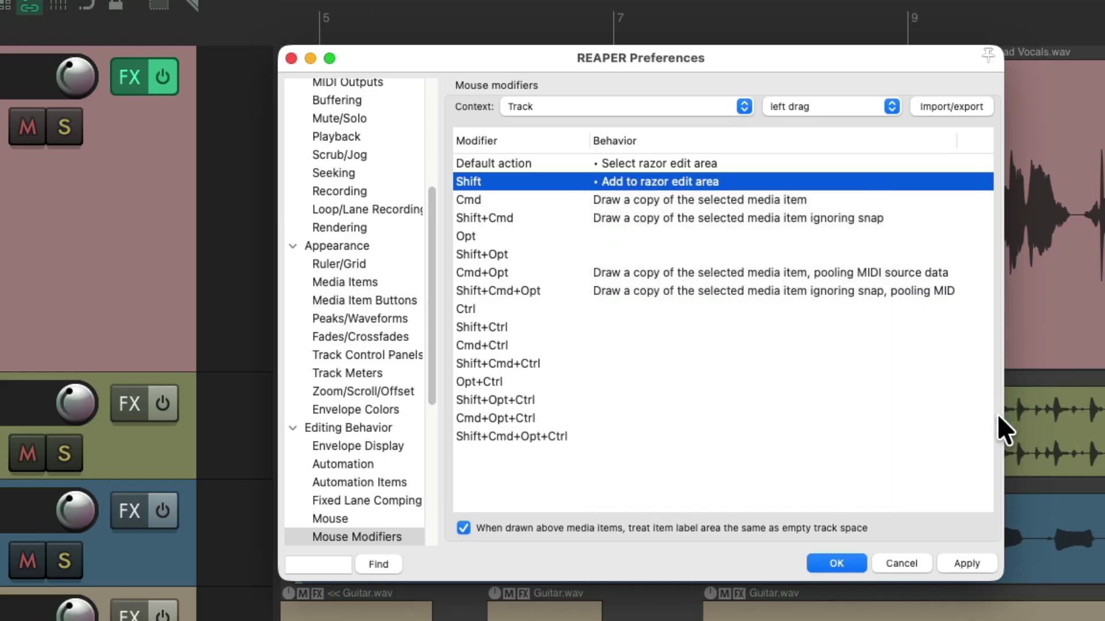
key(Return)
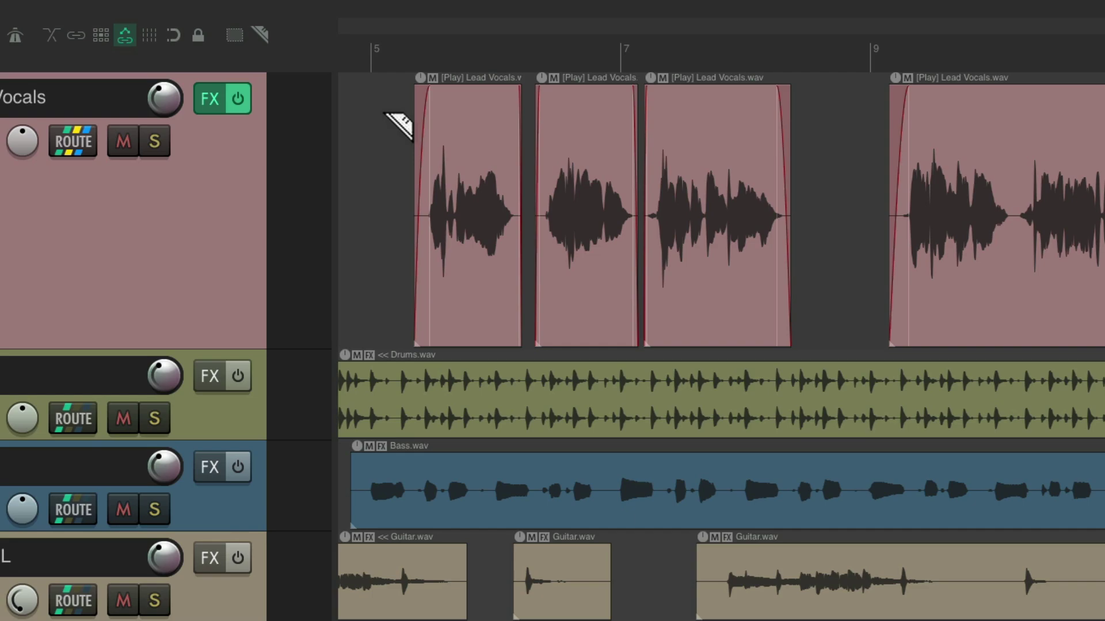
Create a razor edit area over the first three Lead Vocals items, clear and redraw it, and add areas over the fourth item and Drums
drag(382, 116, 824, 131)
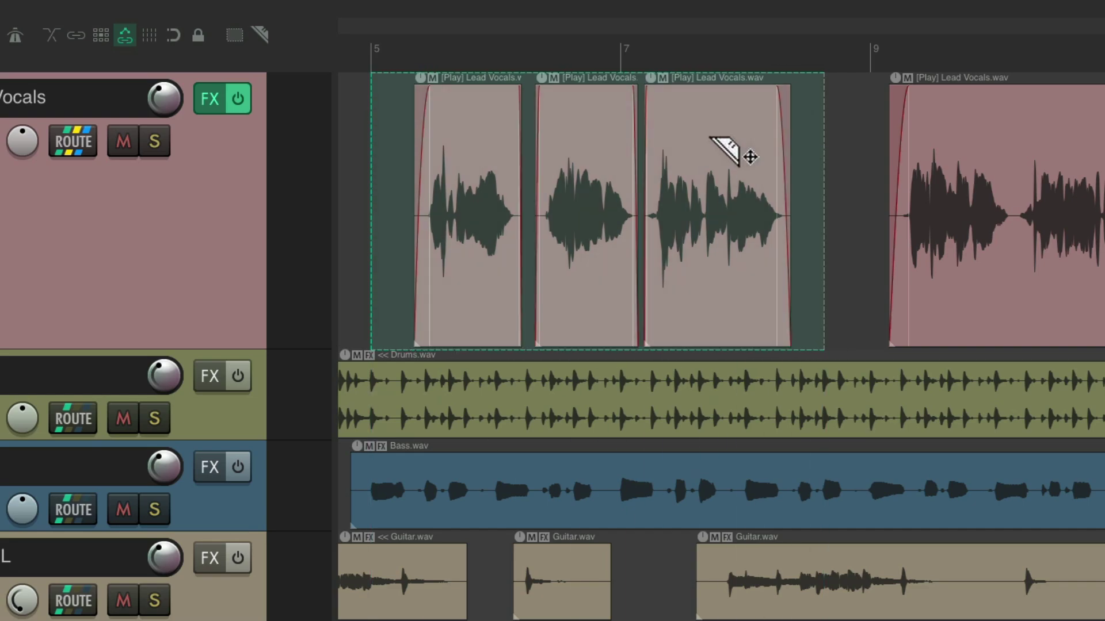
key(Escape)
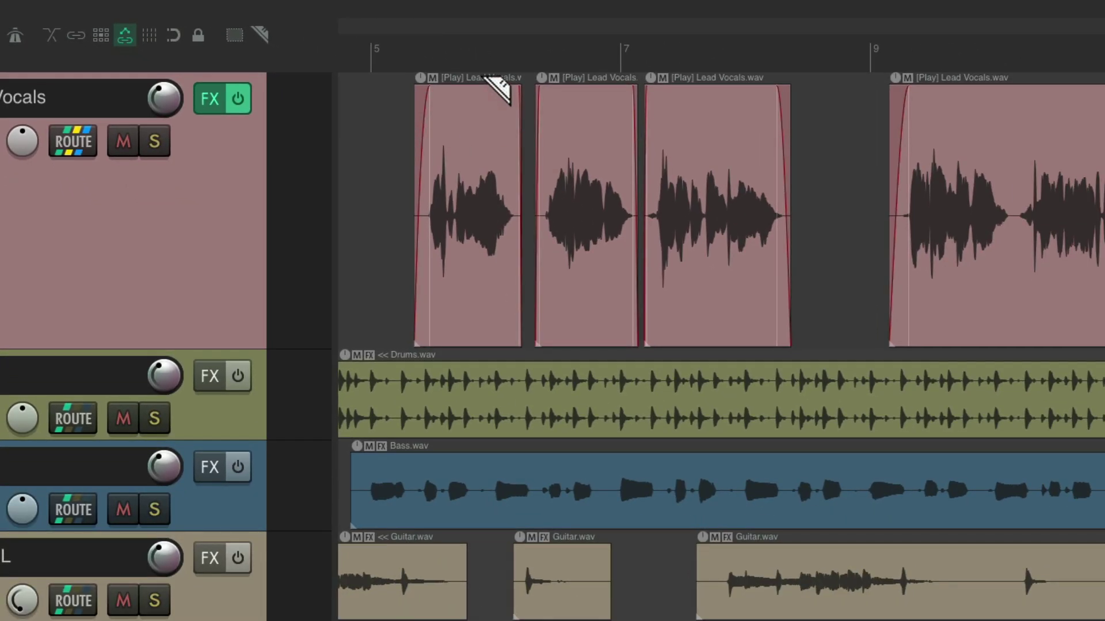
drag(826, 106, 395, 133)
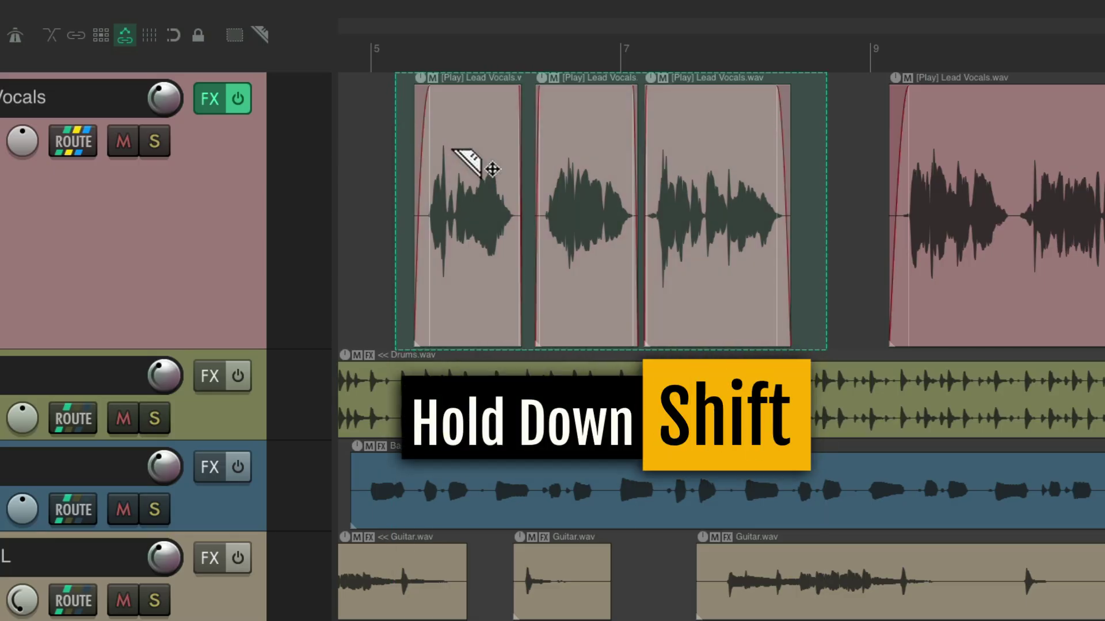
drag(862, 140, 1088, 184)
drag(582, 374, 794, 403)
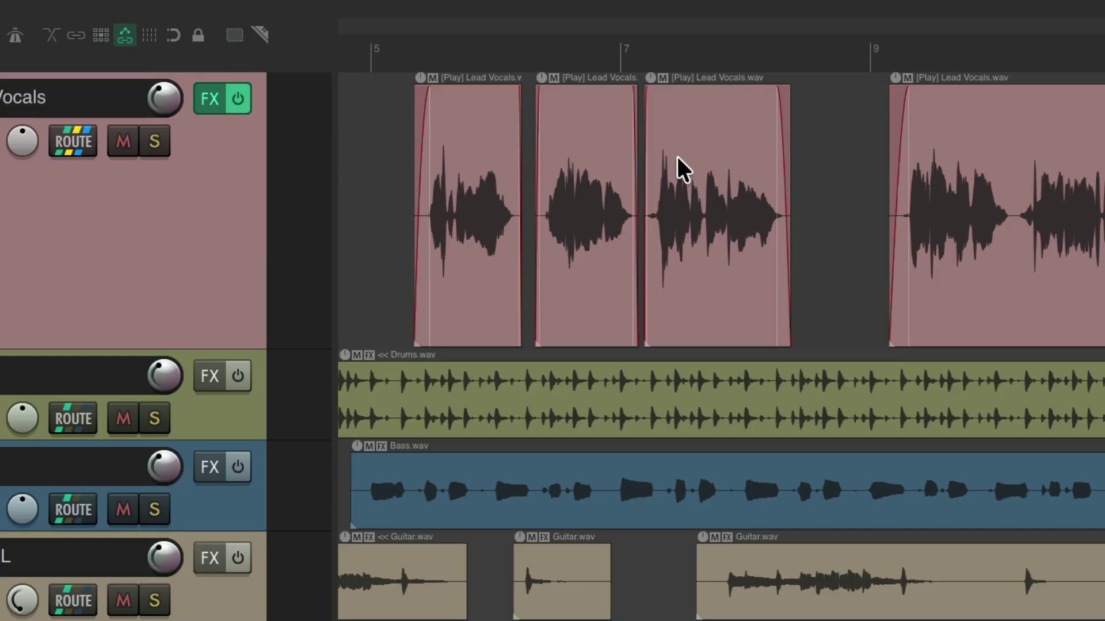
Make a time selection from about bar 5.2 to 8.7 in the ruler and clear it
mouse_move(391, 58)
mouse_down()
mouse_move(834, 62)
mouse_move(395, 63)
mouse_up()
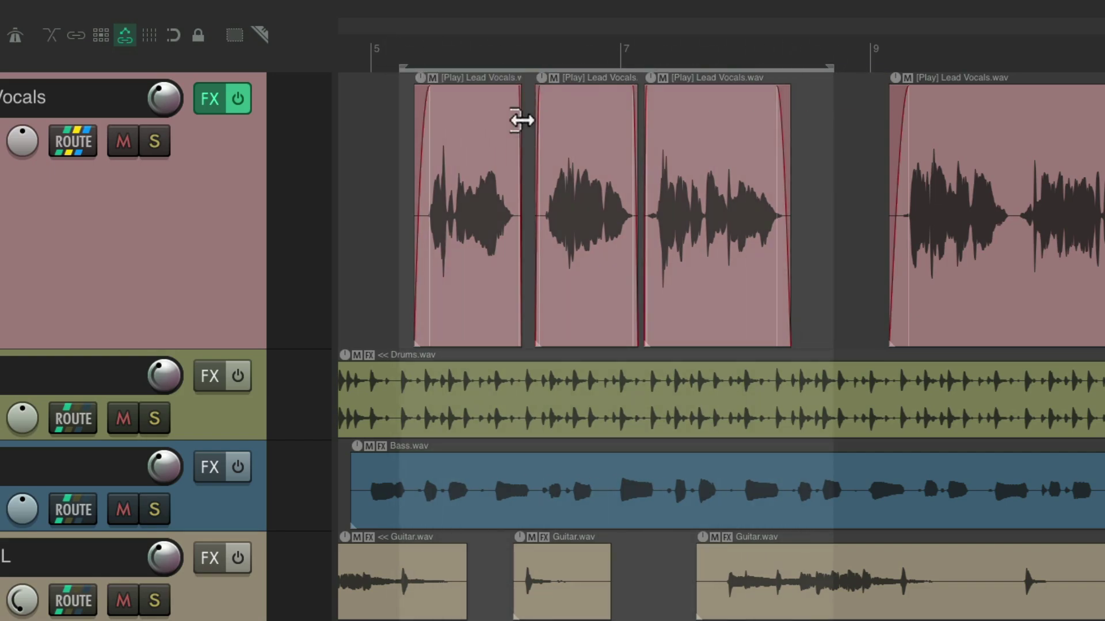
key(Escape)
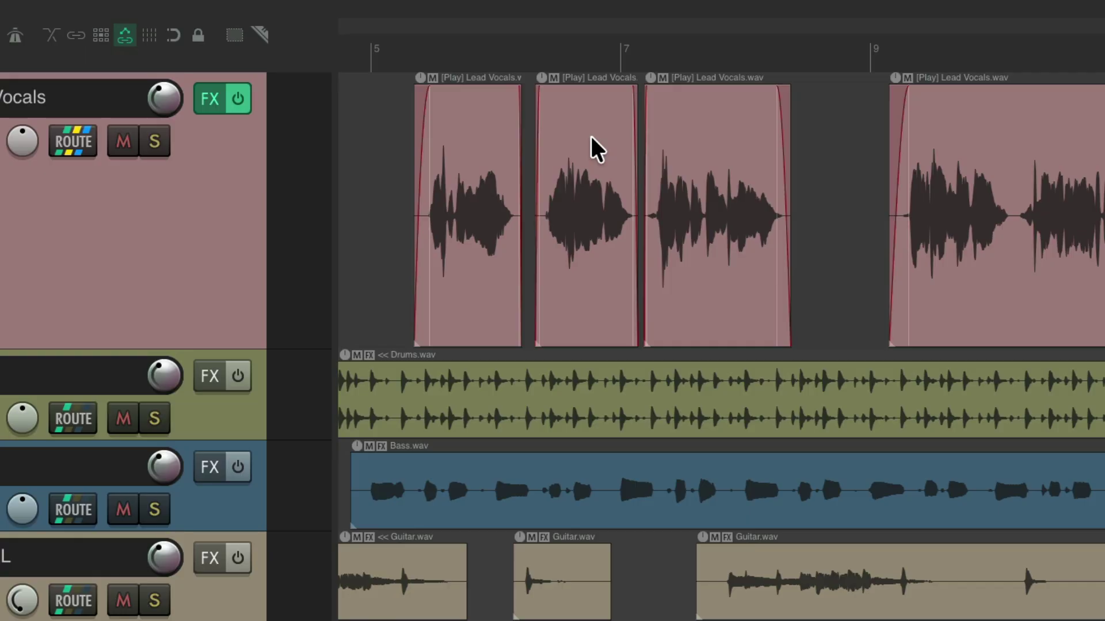
In the mouse modifier preferences, set the Media item left drag default action to Select razor edit area, Just select
key(super+comma)
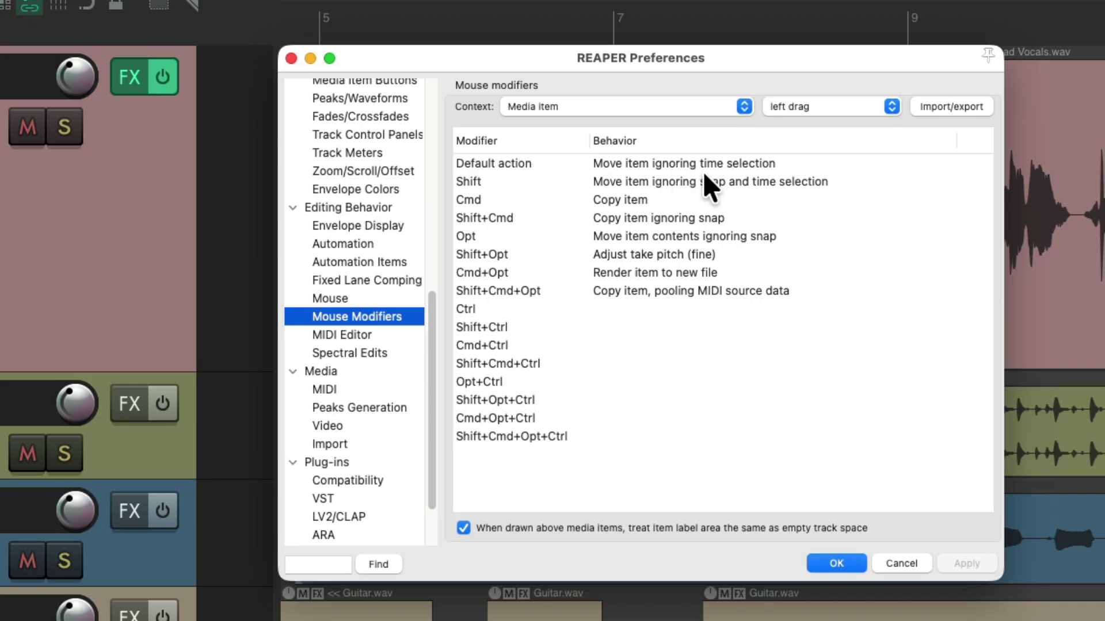
click(649, 164)
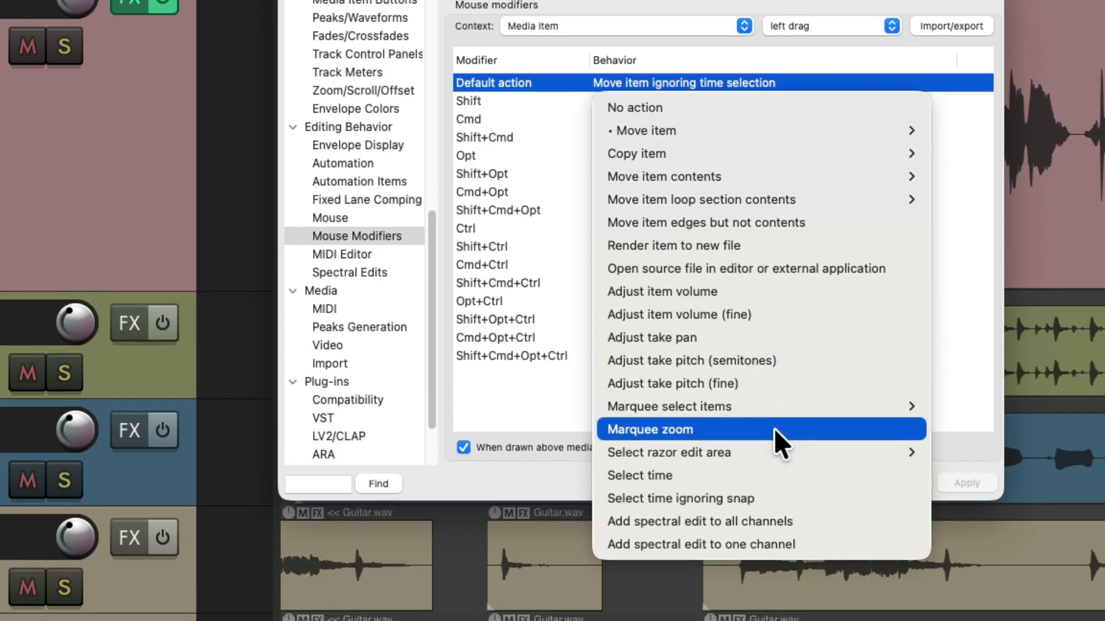
mouse_move(768, 449)
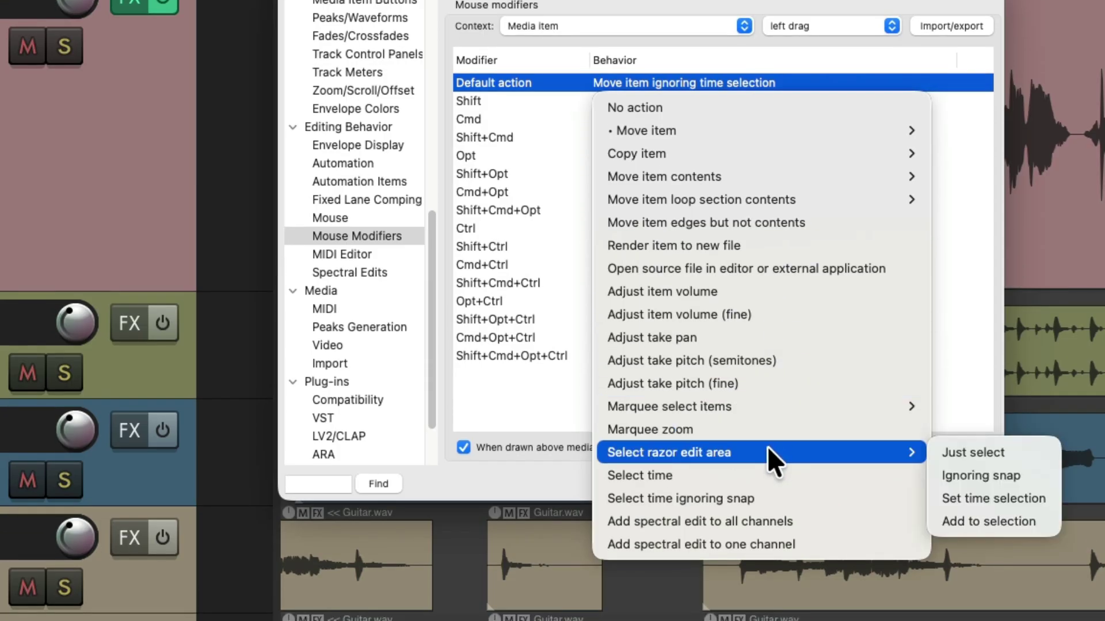
click(941, 453)
Set the Shift modifier for Media item left drag to Select razor edit area, Add to selection, and save the preferences
click(666, 181)
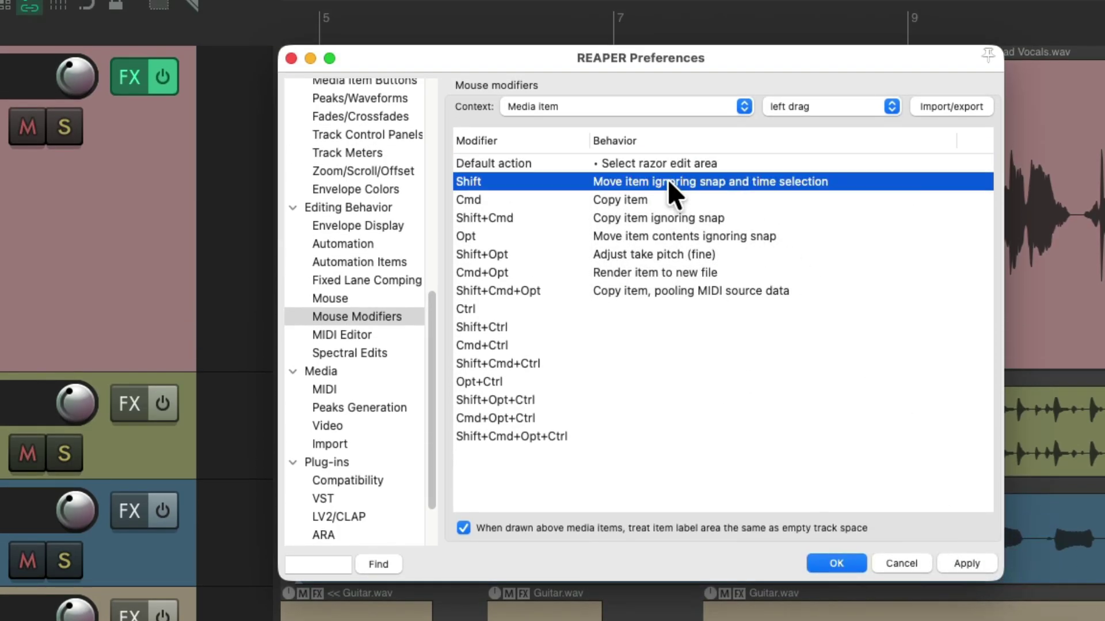
click(666, 181)
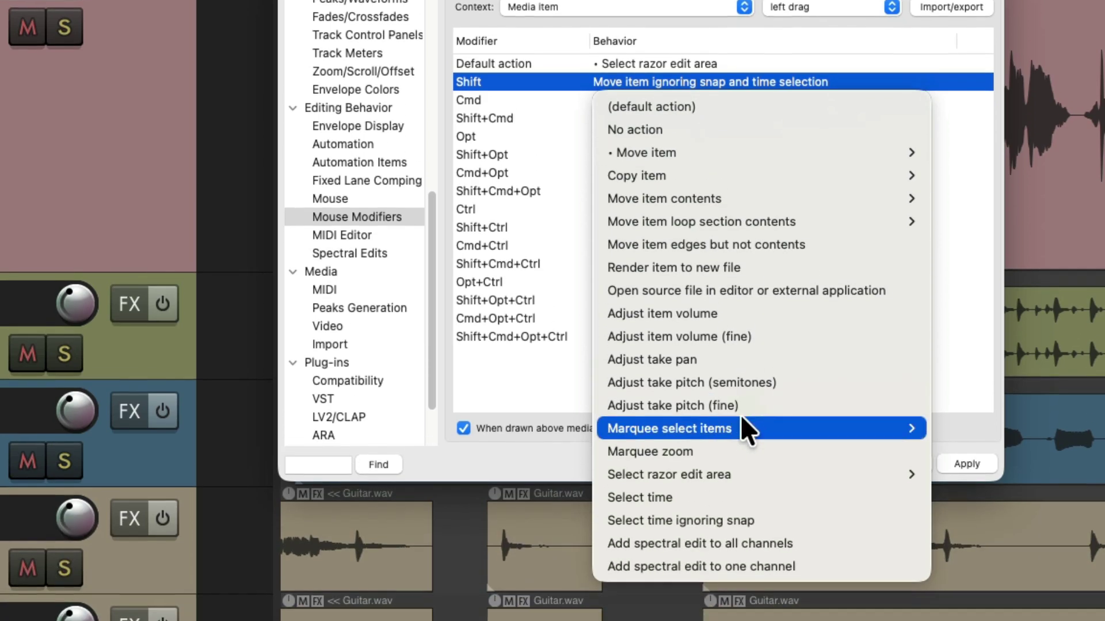
mouse_move(739, 474)
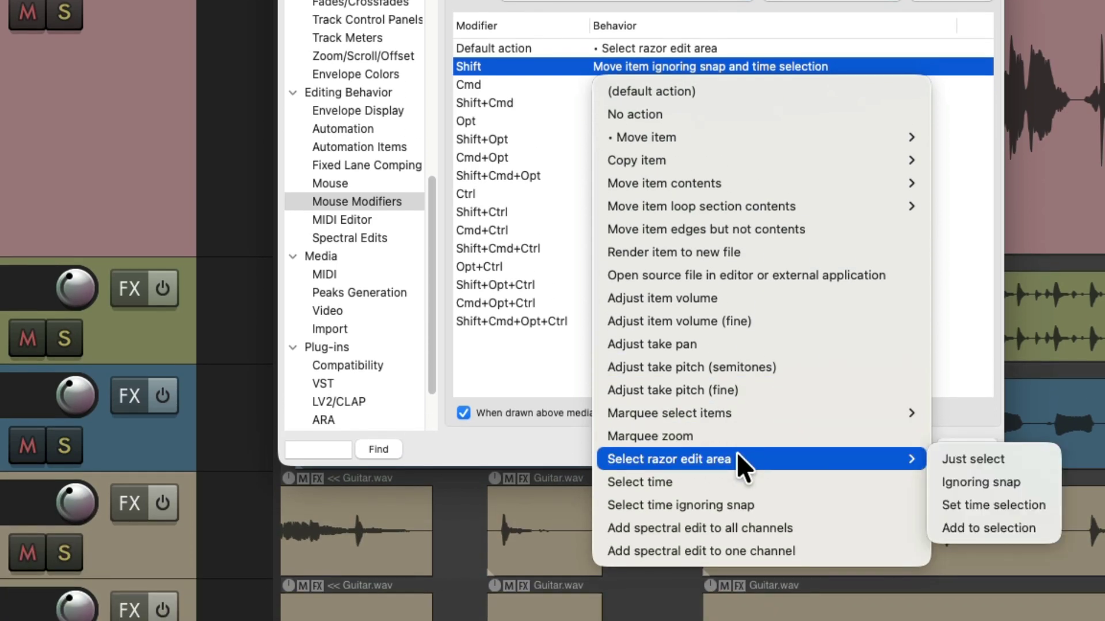
click(1035, 528)
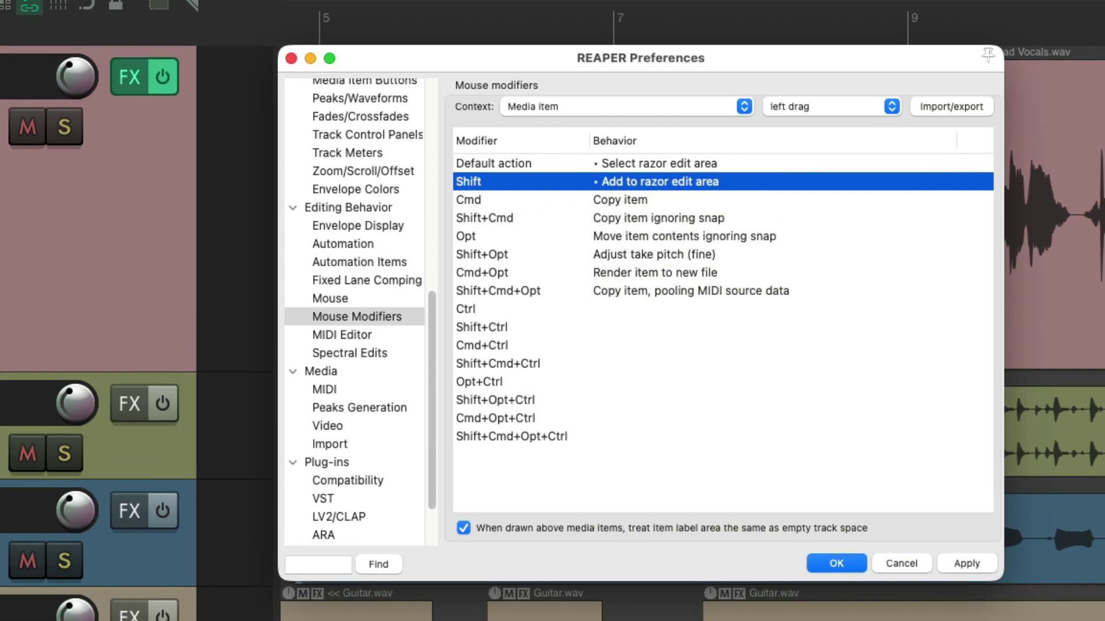
key(Return)
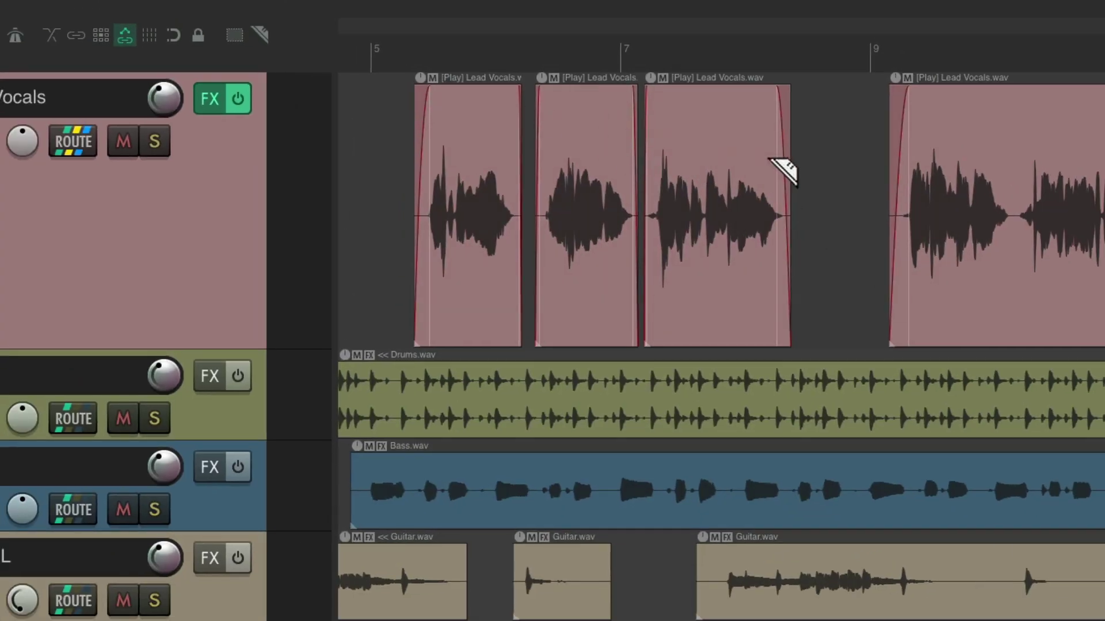
Draw and clear razor edit areas across the first three Lead Vocals items, and make and clear a time selection from 5.2.07 to 8.3.66
drag(483, 132, 729, 143)
drag(819, 126, 702, 122)
drag(370, 115, 502, 119)
click(465, 118)
drag(402, 55, 827, 51)
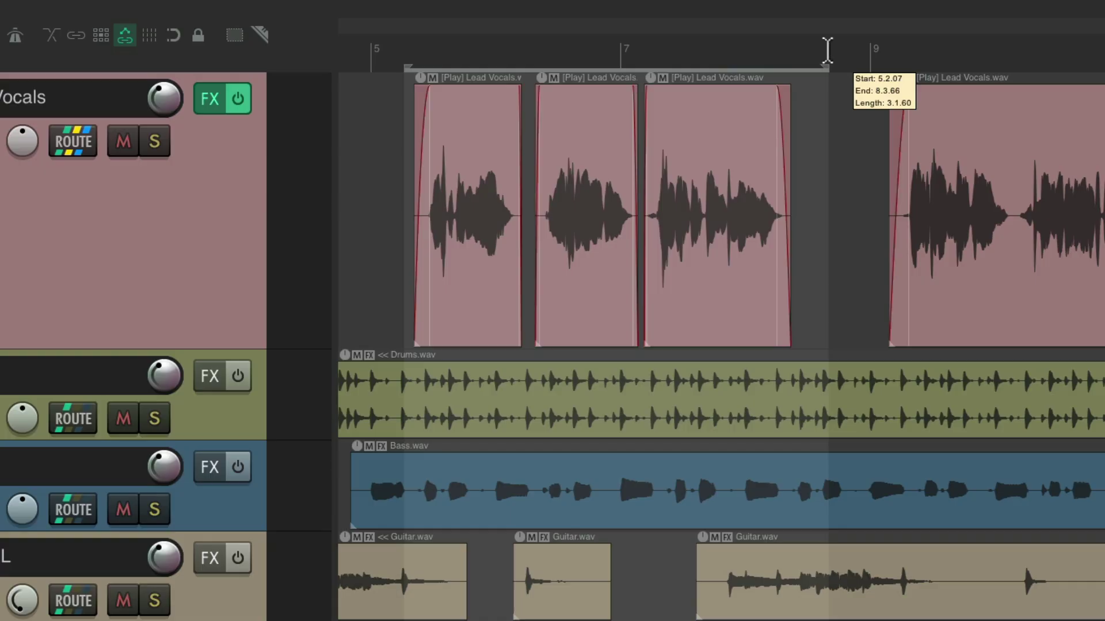
key(Escape)
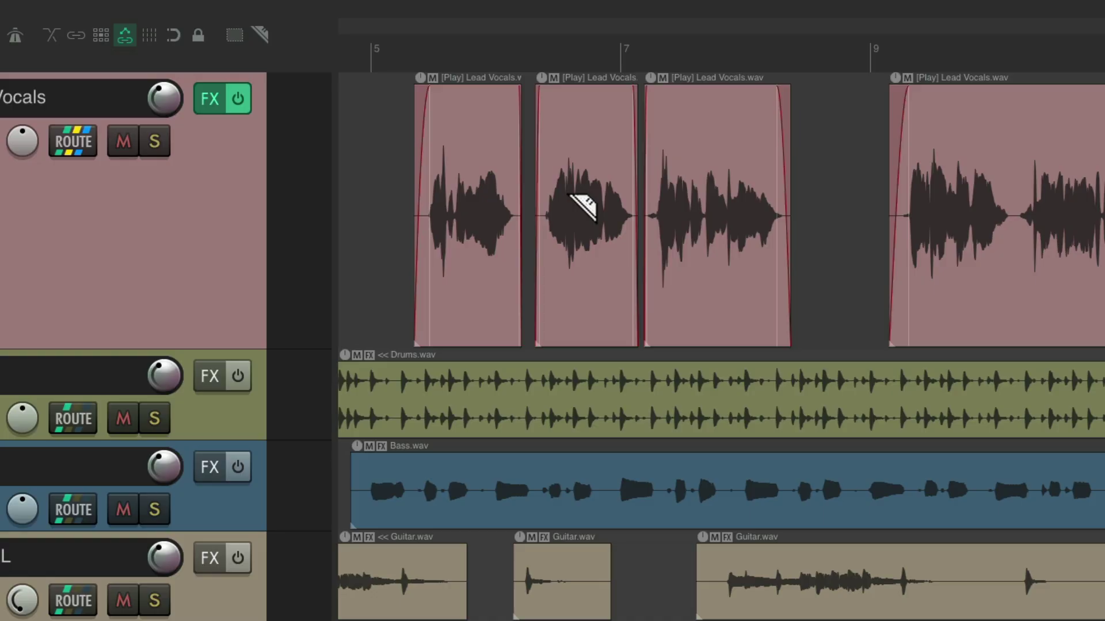
In the mouse modifier preferences, set the Media item bottom half left drag default action to Move item, Just move, and save
key(super+comma)
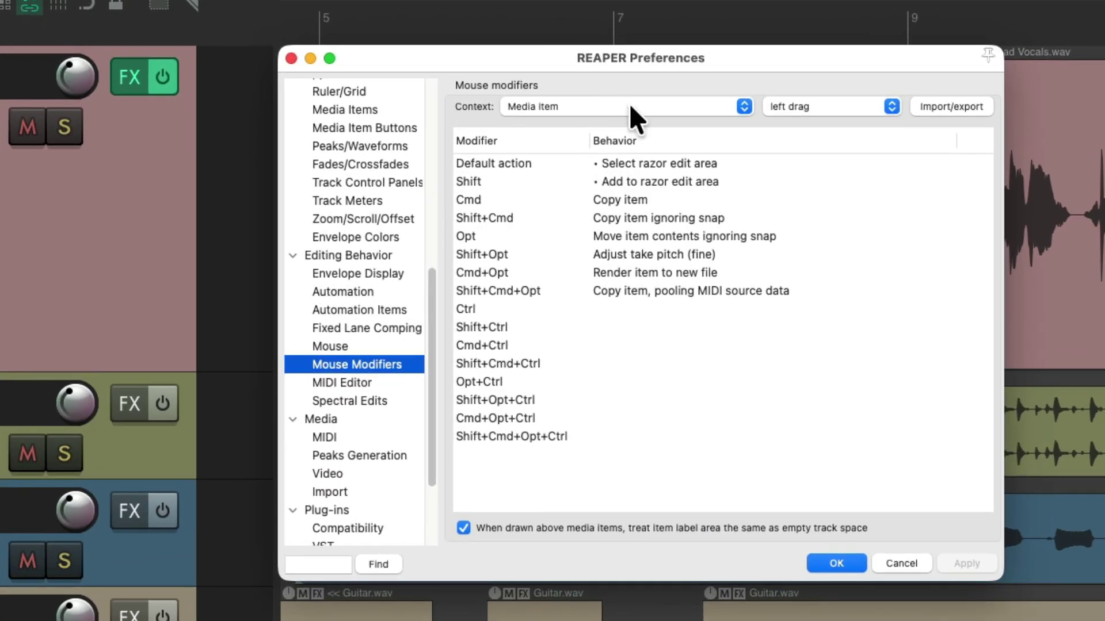
click(629, 103)
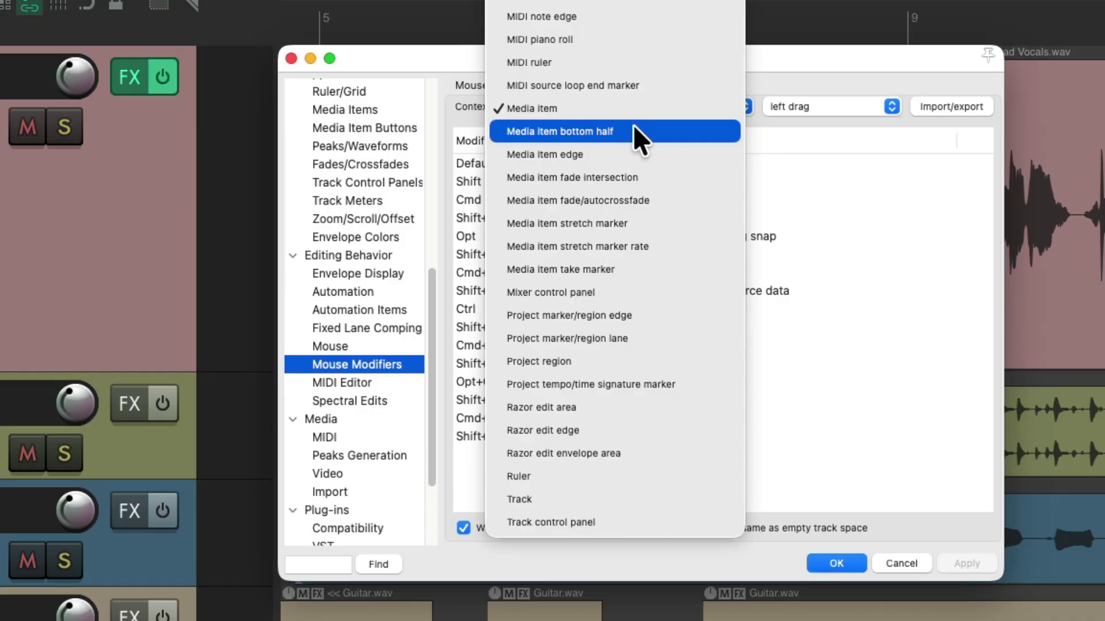
click(633, 130)
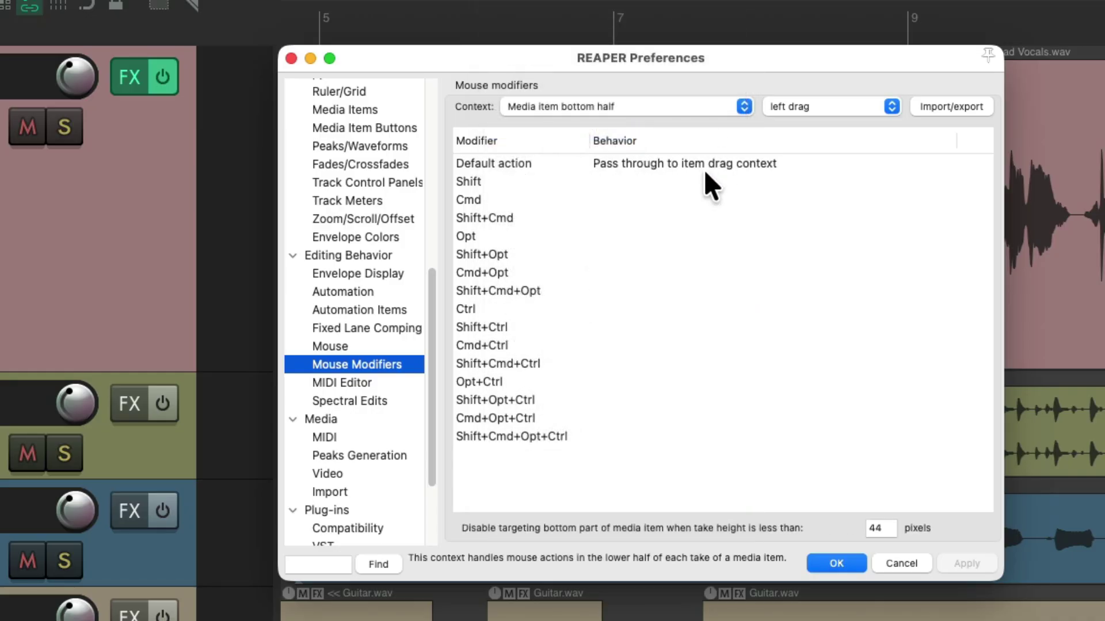
click(647, 164)
mouse_move(690, 213)
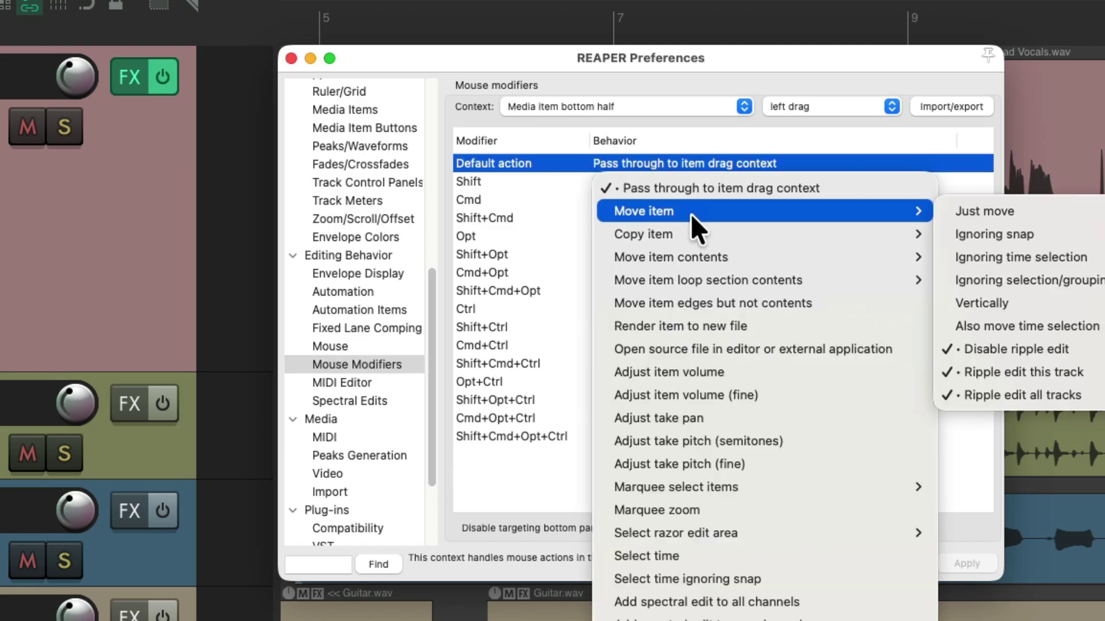
click(955, 212)
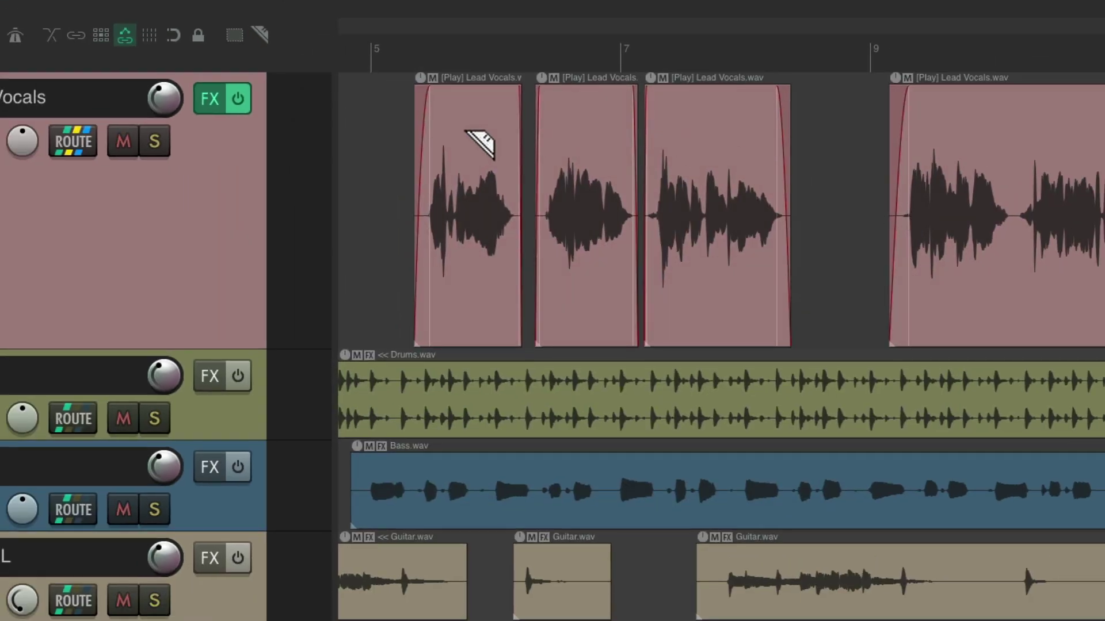
Draw several razor edit areas from the upper half of the Lead Vocals items and clear them, and make and clear a time selection above
drag(464, 111, 570, 116)
drag(702, 128, 606, 138)
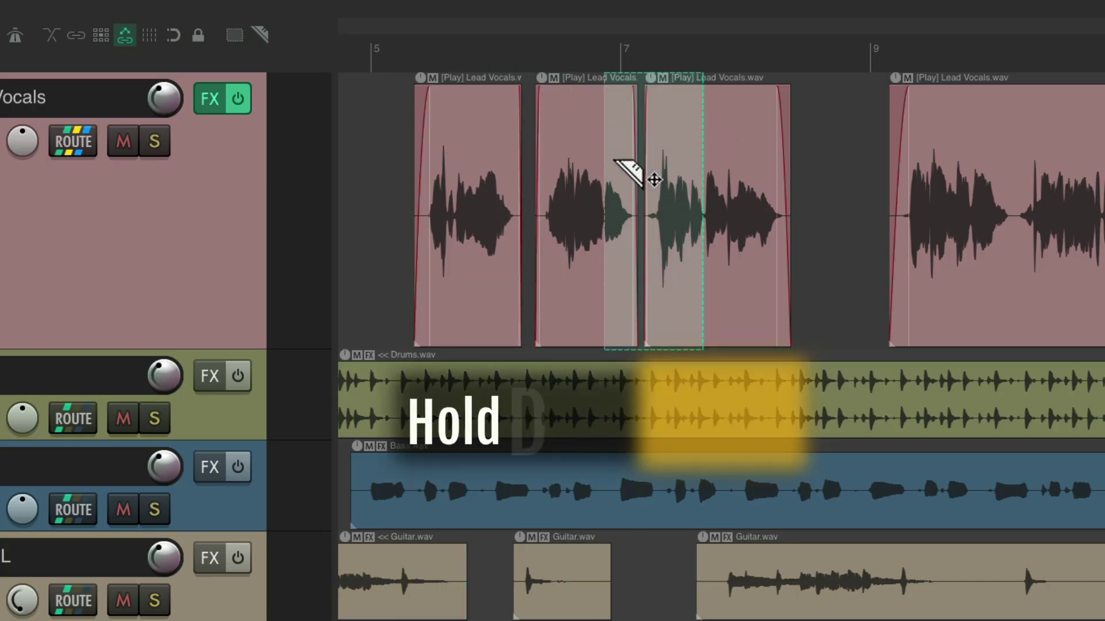
drag(473, 128, 553, 135)
drag(377, 137, 442, 141)
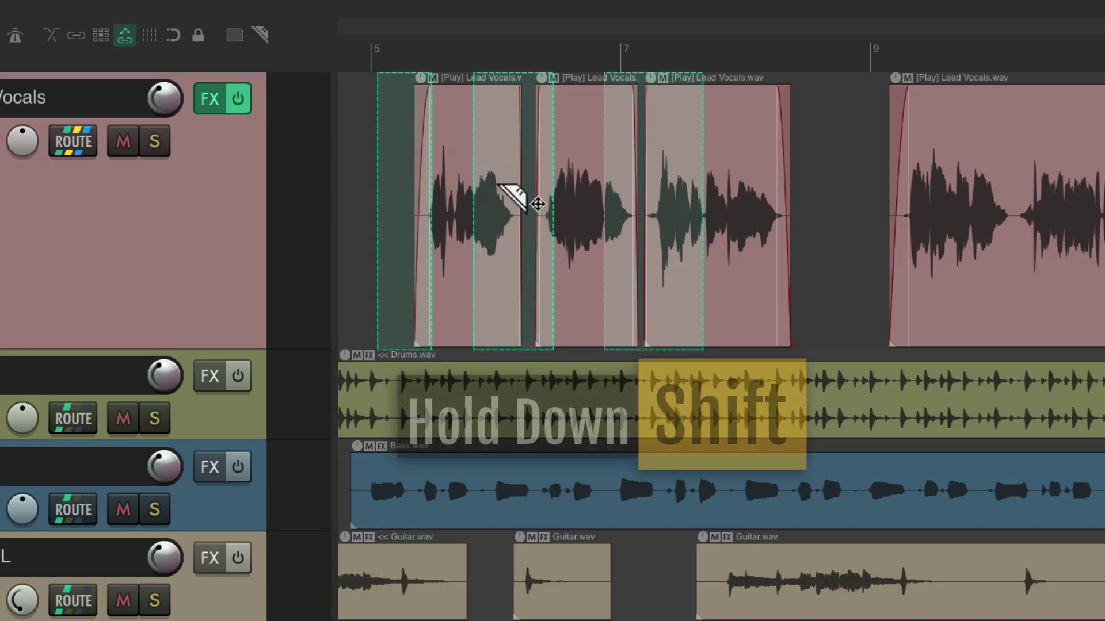
mouse_move(819, 140)
mouse_down()
mouse_move(478, 263)
mouse_move(407, 412)
mouse_move(399, 488)
mouse_move(409, 506)
mouse_up()
click(408, 504)
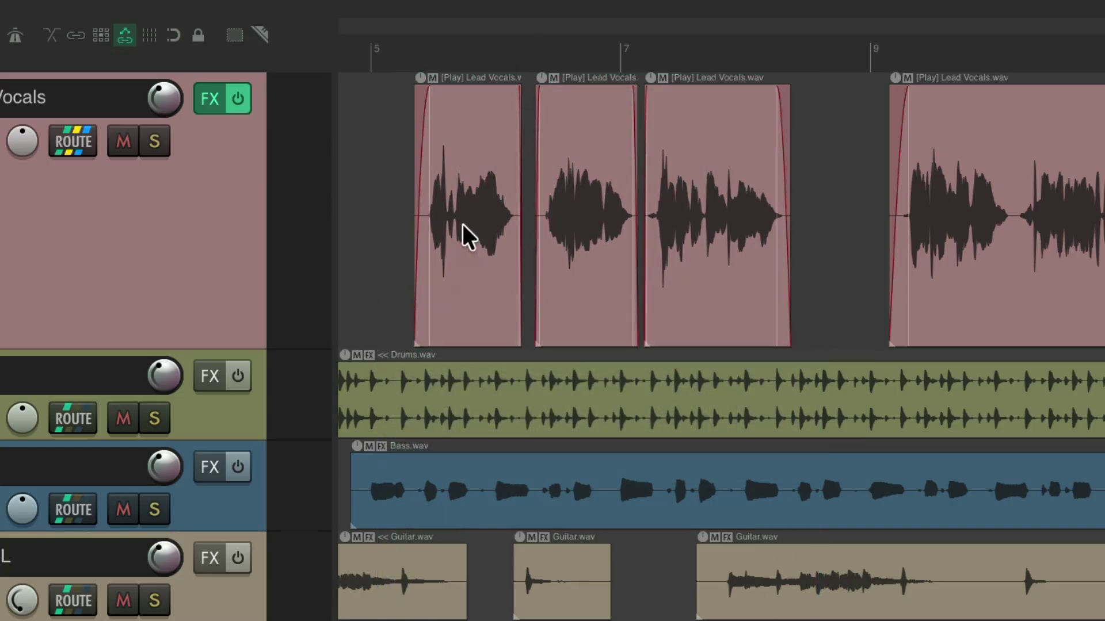
drag(394, 60, 807, 68)
click(834, 110)
Try moving the first three Lead Vocals items by their lower halves, cancelling each move
drag(701, 275, 782, 270)
key(Escape)
drag(614, 283, 769, 280)
key(Escape)
drag(491, 275, 703, 264)
key(Escape)
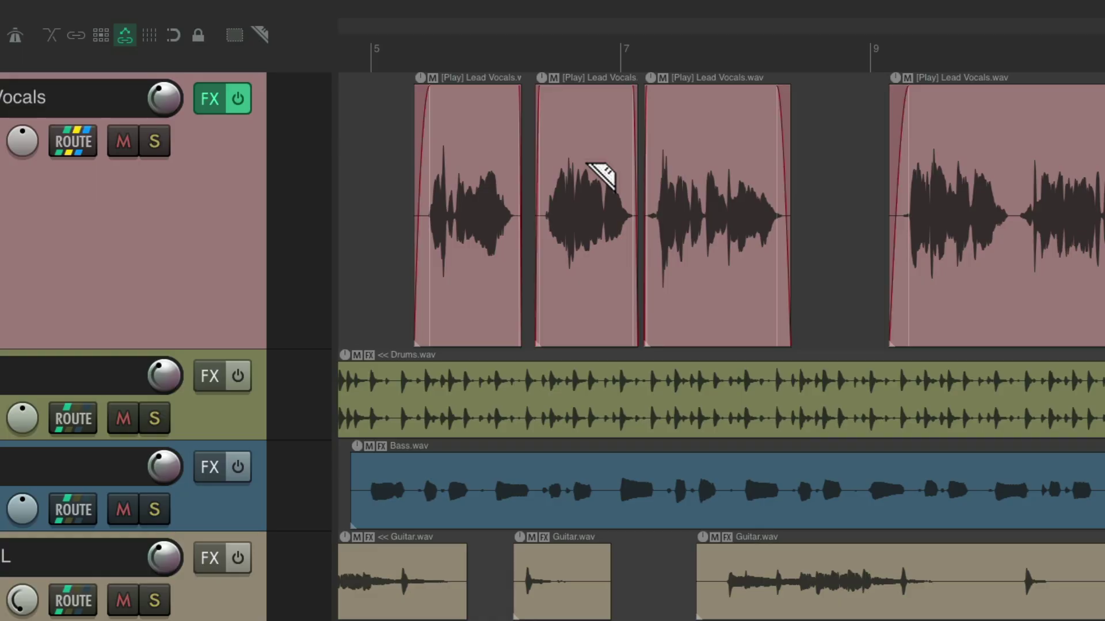
Draw and clear a razor edit area over the second and third Lead Vocals items, and try moving those items by their lower halves
drag(564, 113, 726, 106)
alt+right_click(728, 119)
drag(699, 271, 750, 271)
drag(595, 271, 721, 273)
key(Escape)
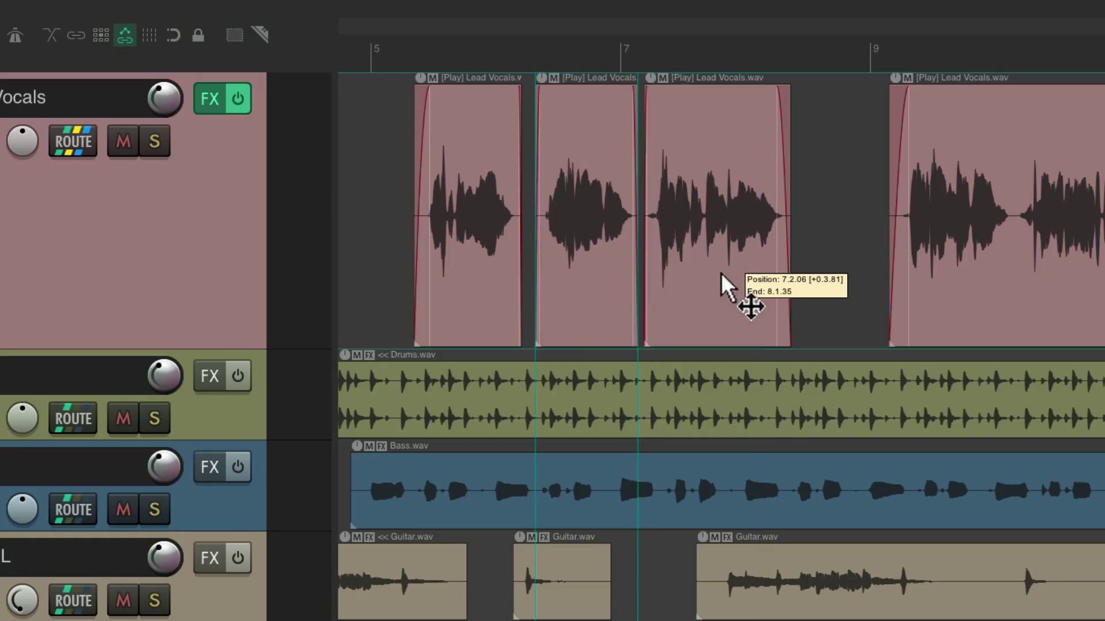
Make a time selection in the ruler from about bar 5.3 to 8.5 and clear it
drag(407, 54, 811, 66)
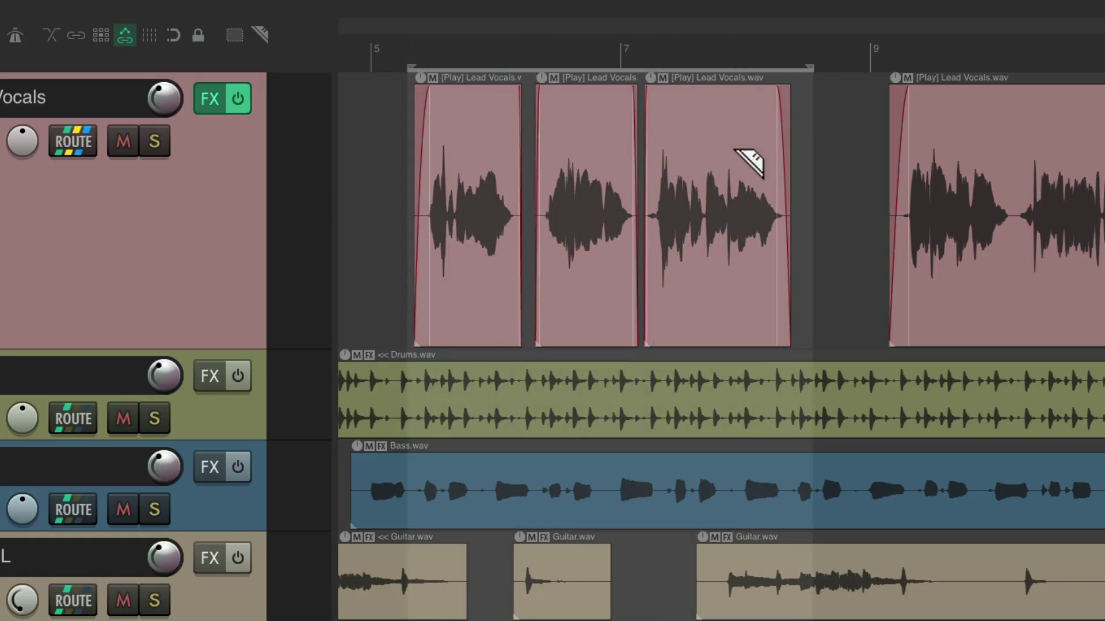
key(Escape)
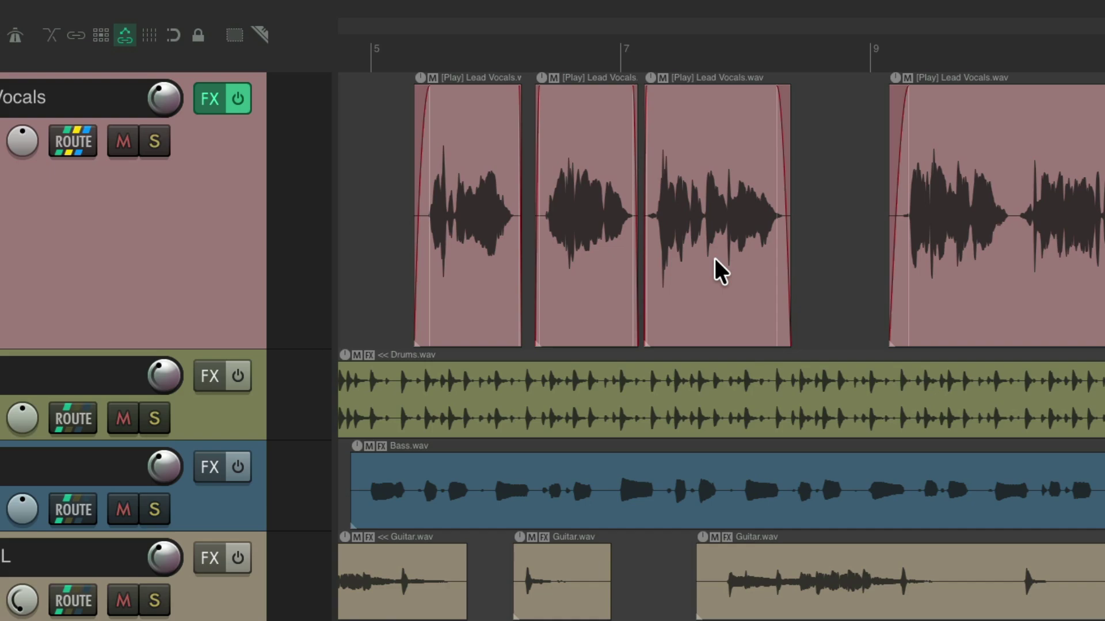
Review the left drag mouse modifiers for the Media item and Media item bottom half contexts, and close the preferences
key(super+comma)
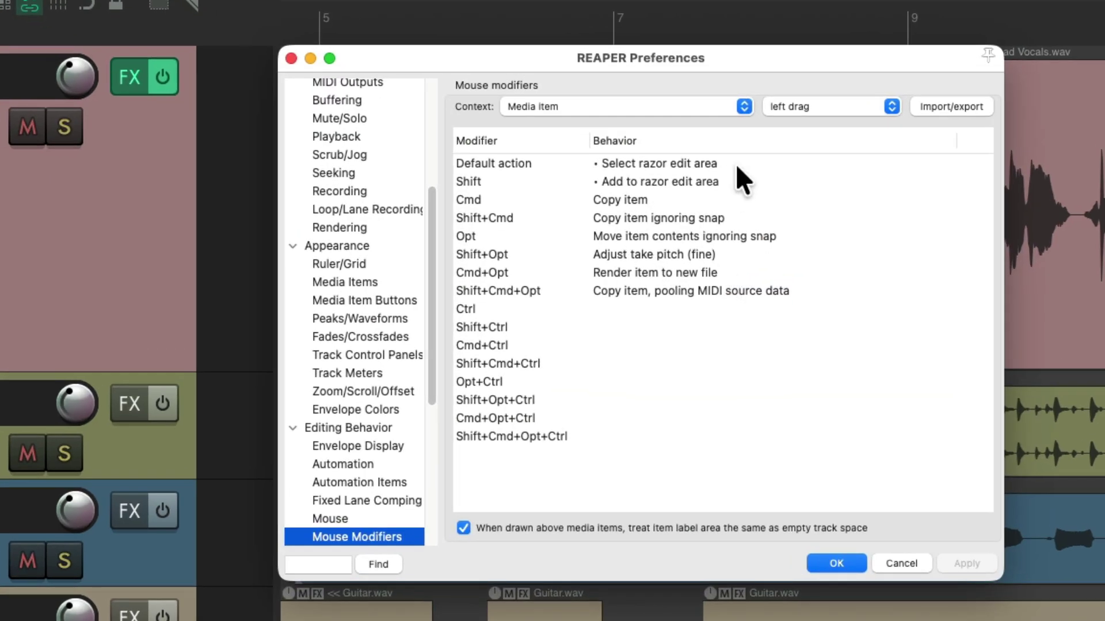
click(643, 107)
click(643, 127)
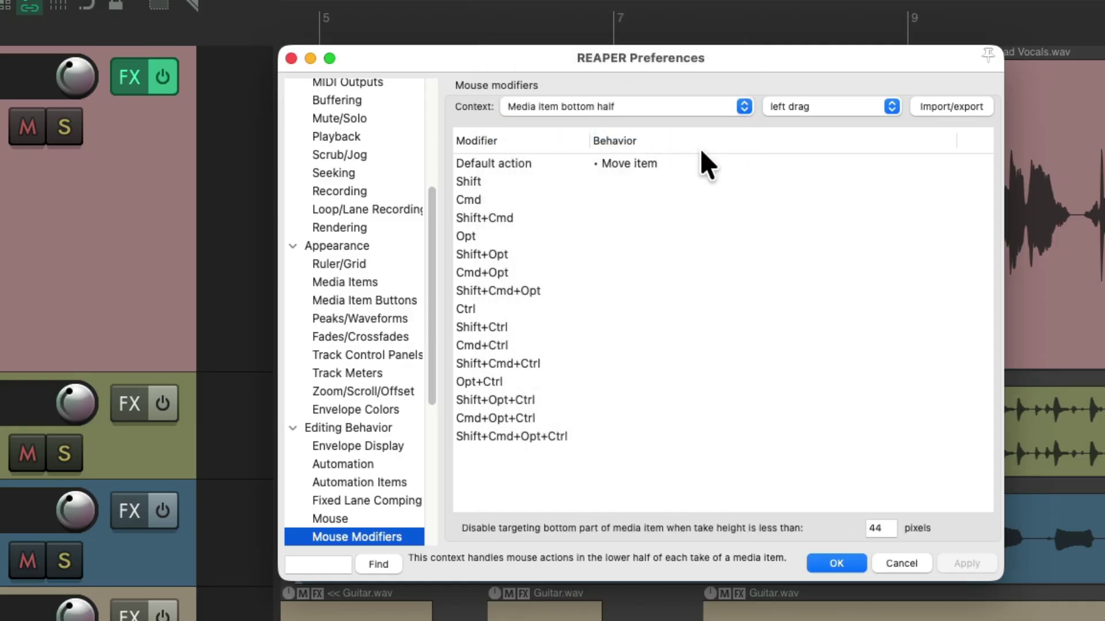
key(Escape)
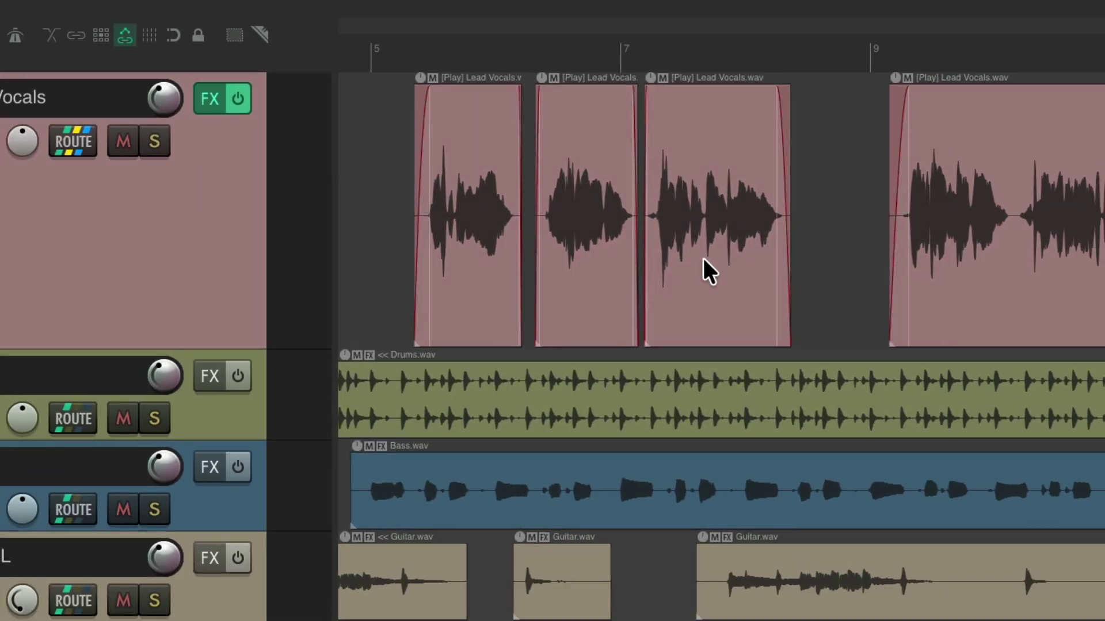
Move the Lead Vocals items along the timeline by their lower halves, and undo the moves
drag(593, 264, 713, 270)
key(super+z)
drag(485, 275, 844, 276)
key(super+z)
key(super+z)
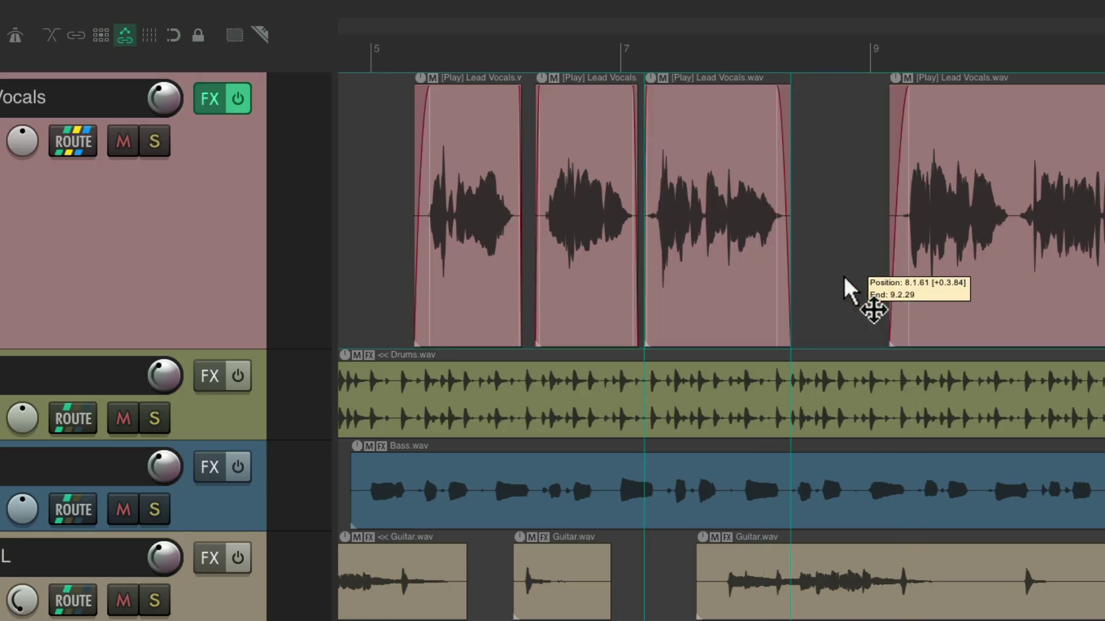
Draw and clear razor edit areas over Lead Vocals and down to the Guitar track, and make and clear a time selection above
drag(713, 119, 577, 121)
drag(470, 100, 670, 101)
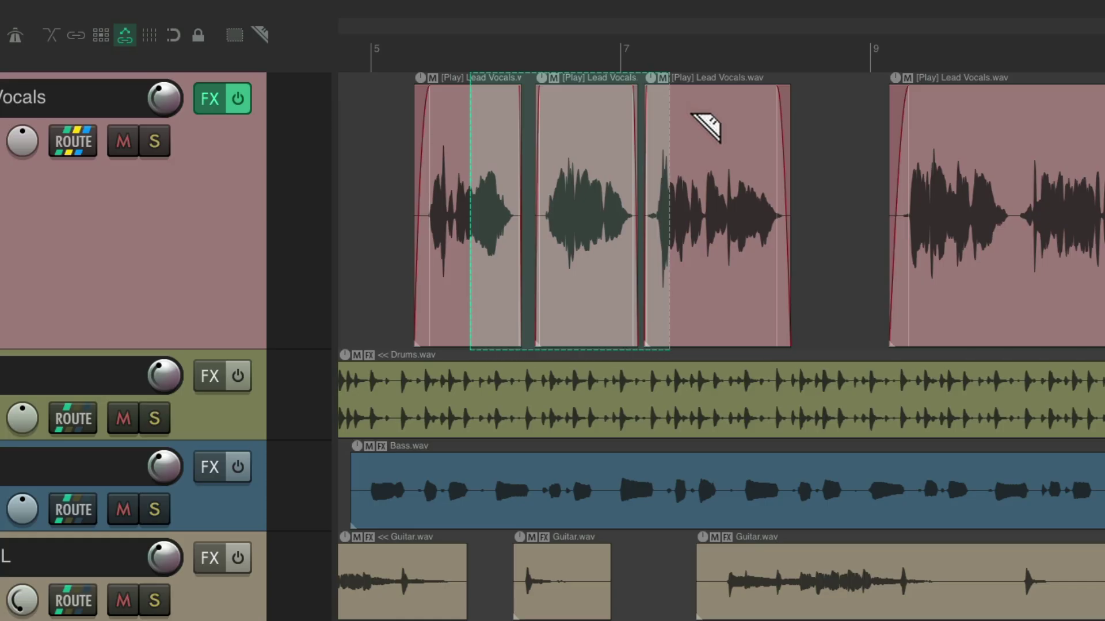
drag(691, 114, 816, 117)
drag(369, 112, 821, 575)
key(Escape)
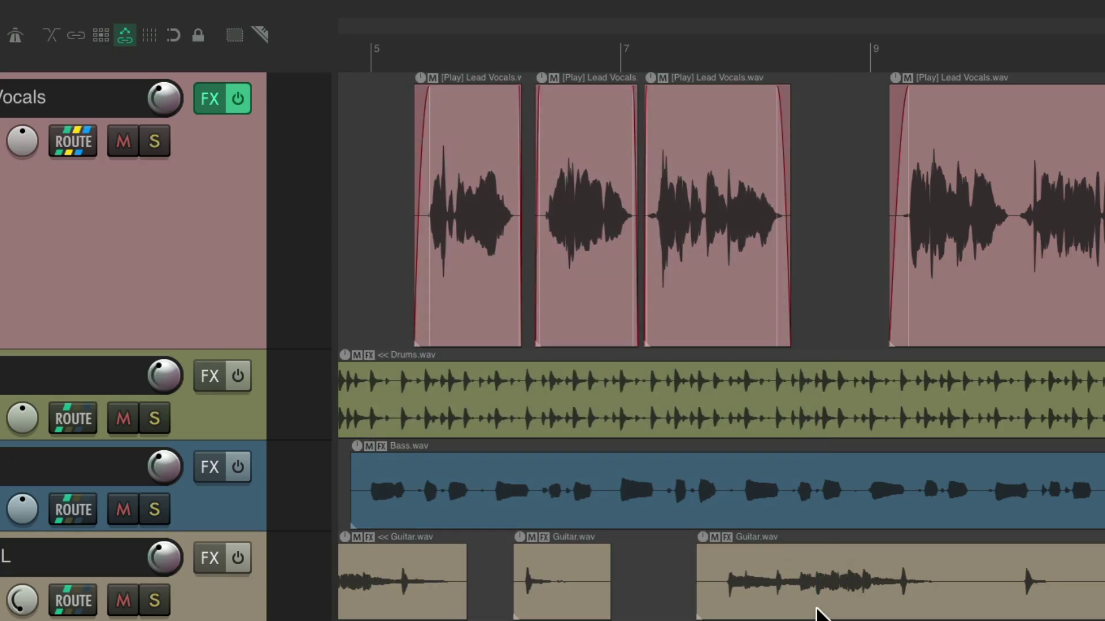
drag(417, 63, 810, 72)
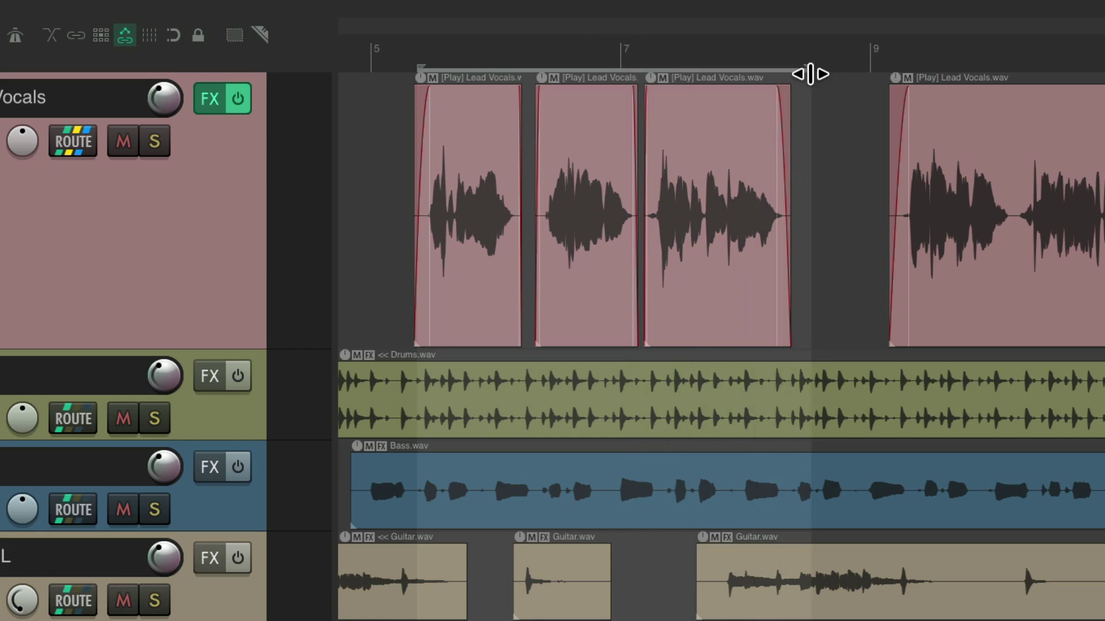
key(Escape)
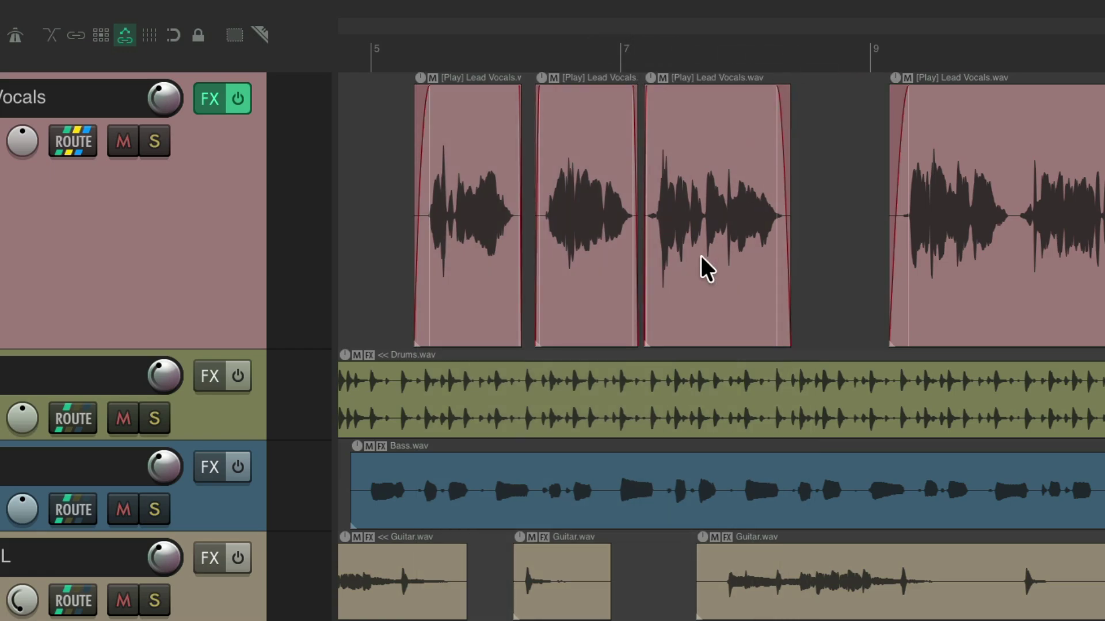
Try moving the third, second and first Lead Vocals items later by their lower halves, reverting each move
drag(700, 254, 766, 246)
key(super+z)
drag(592, 268, 785, 262)
key(Escape)
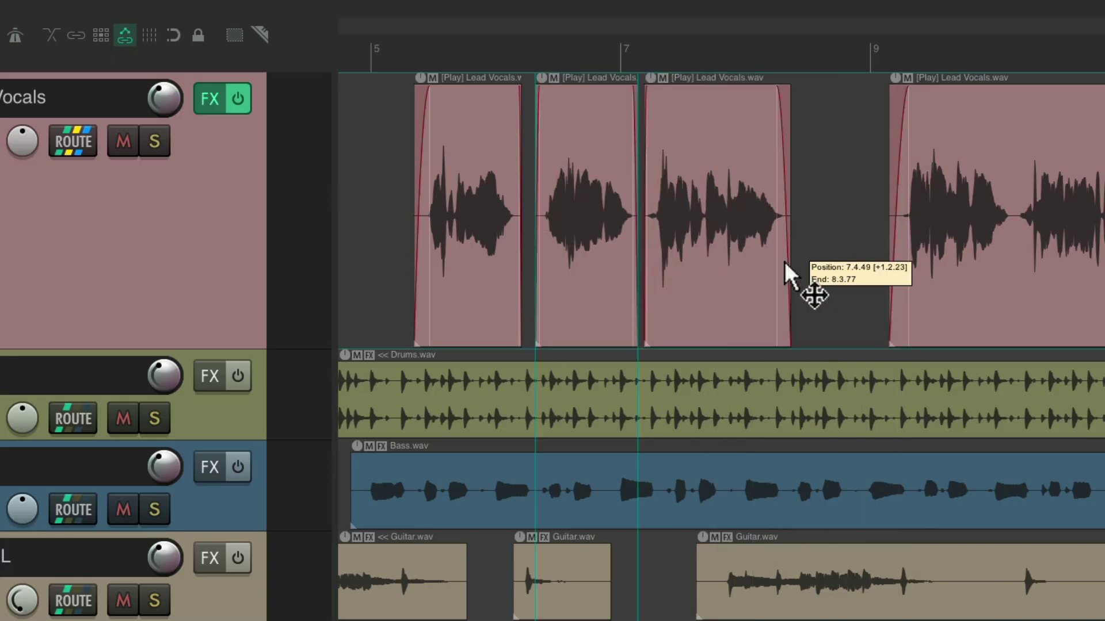
drag(477, 257, 801, 262)
key(Escape)
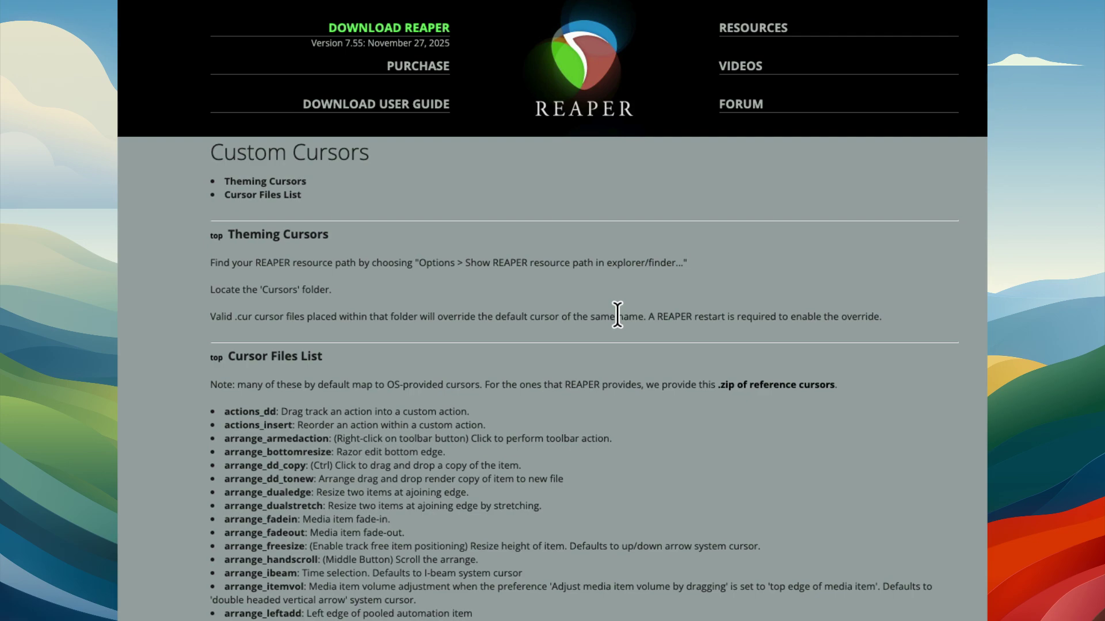
Download the .zip of reference cursors from REAPER's Custom Cursors web page and extract cursors_ident_set.zip in Downloads
click(738, 386)
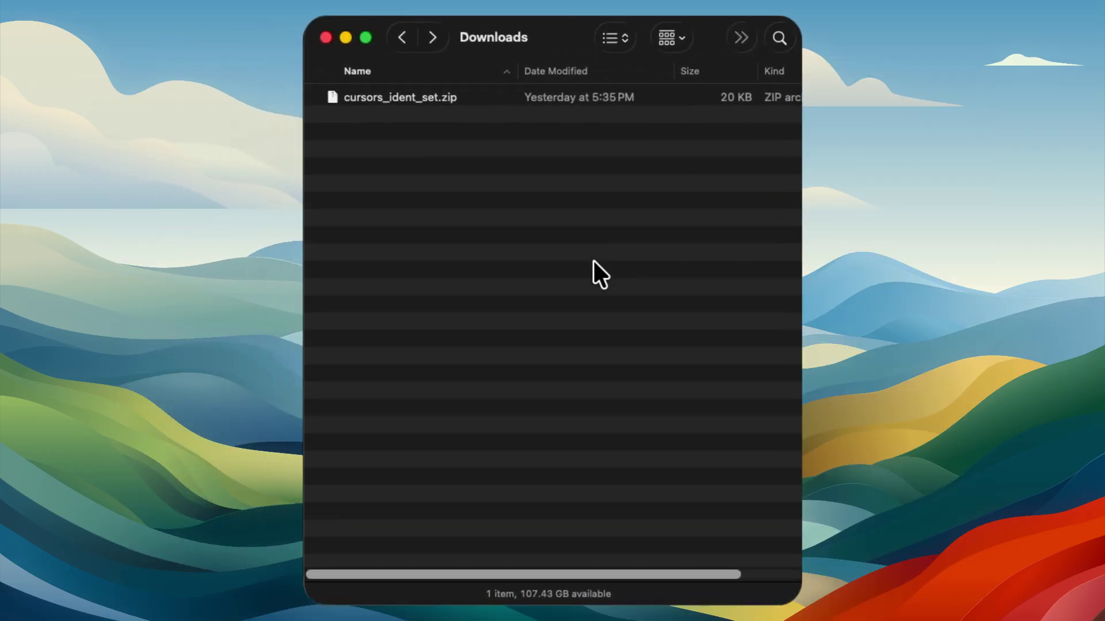
double_click(436, 97)
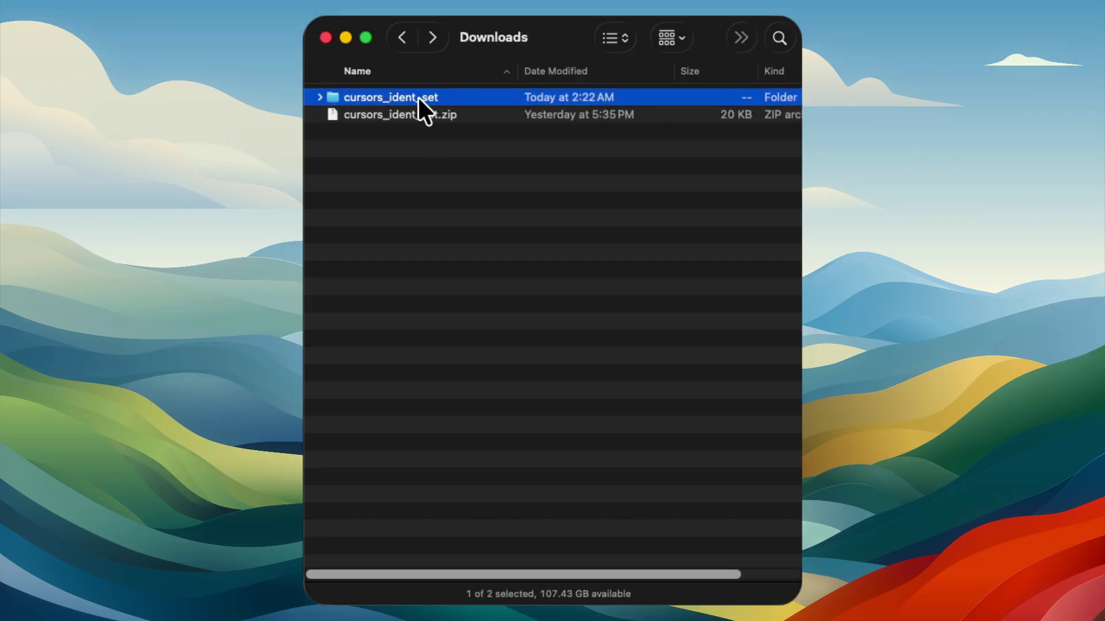
Open the extracted cursors_ident_set folder and browse its cursor files
double_click(419, 98)
scroll(527, 270, down, 15)
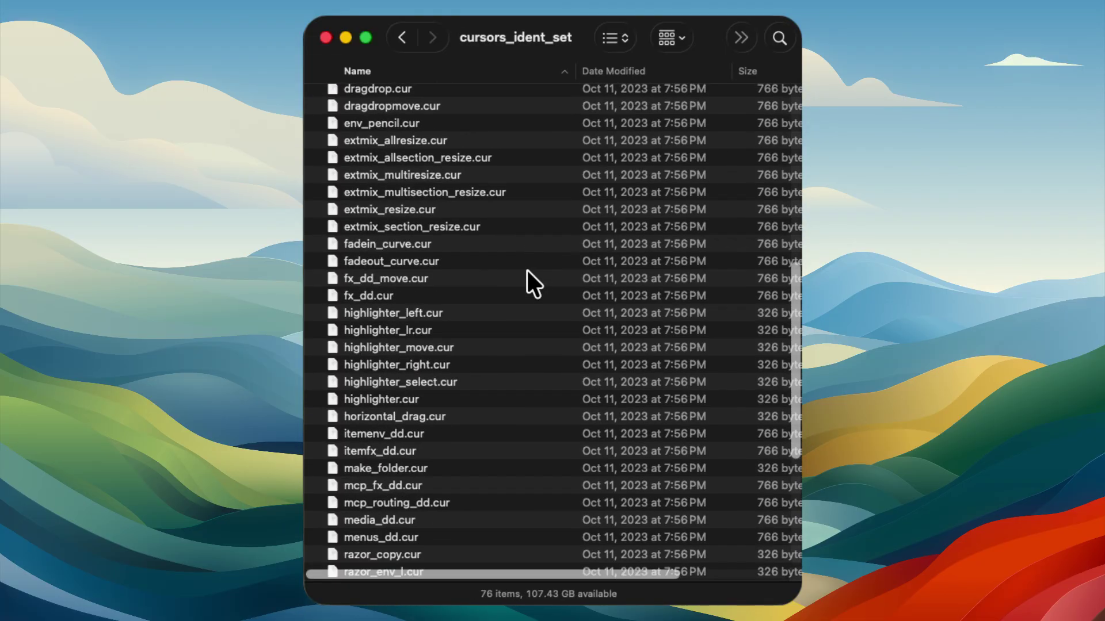
scroll(527, 270, up, 12)
scroll(528, 271, up, 4)
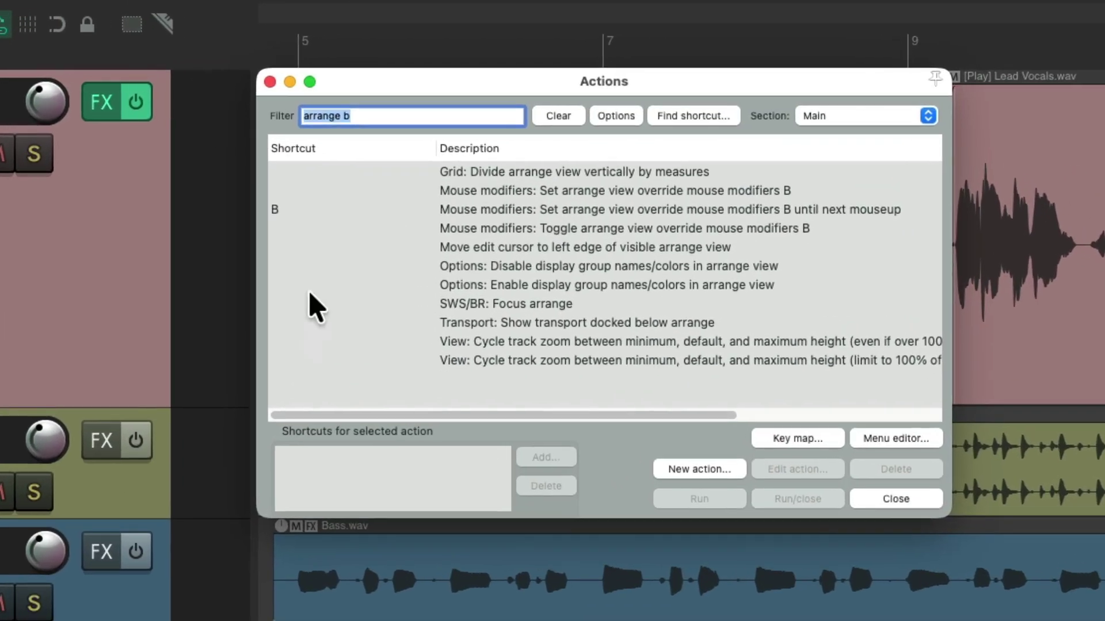
Run the "Show REAPER resource path in finder" action and open the Cursors folder inside the REAPER folder
key(super+a)
text(resource)
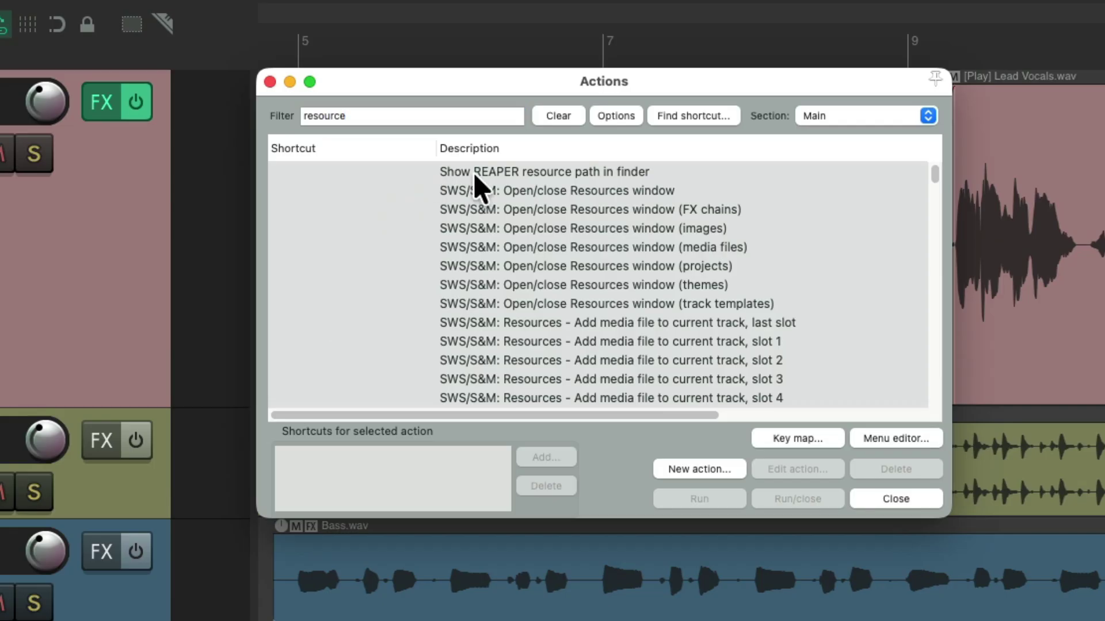
click(473, 173)
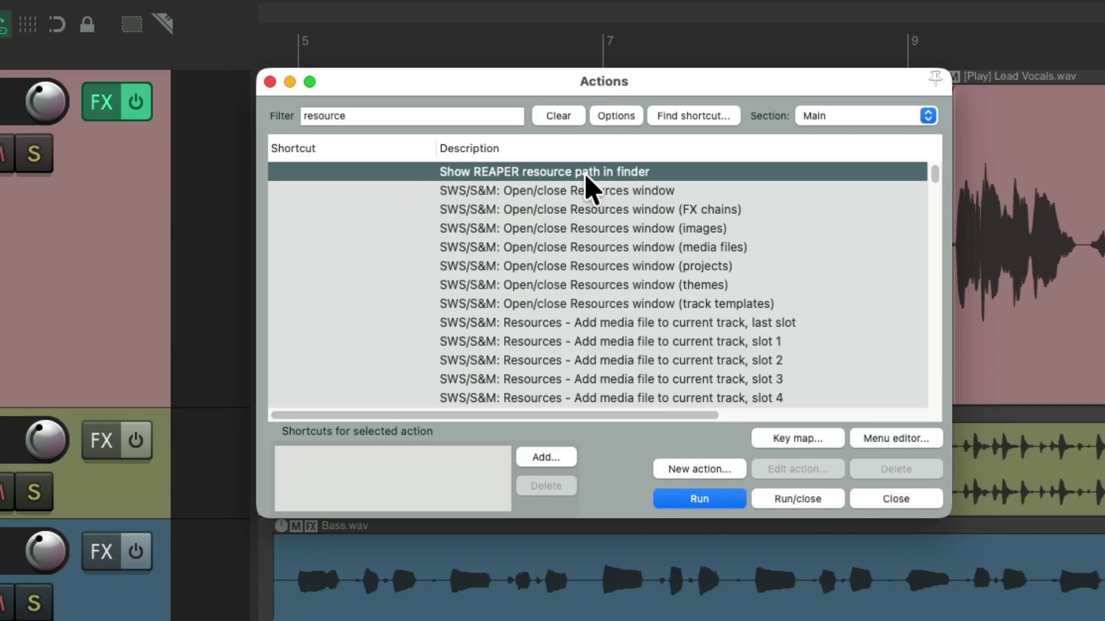
double_click(570, 171)
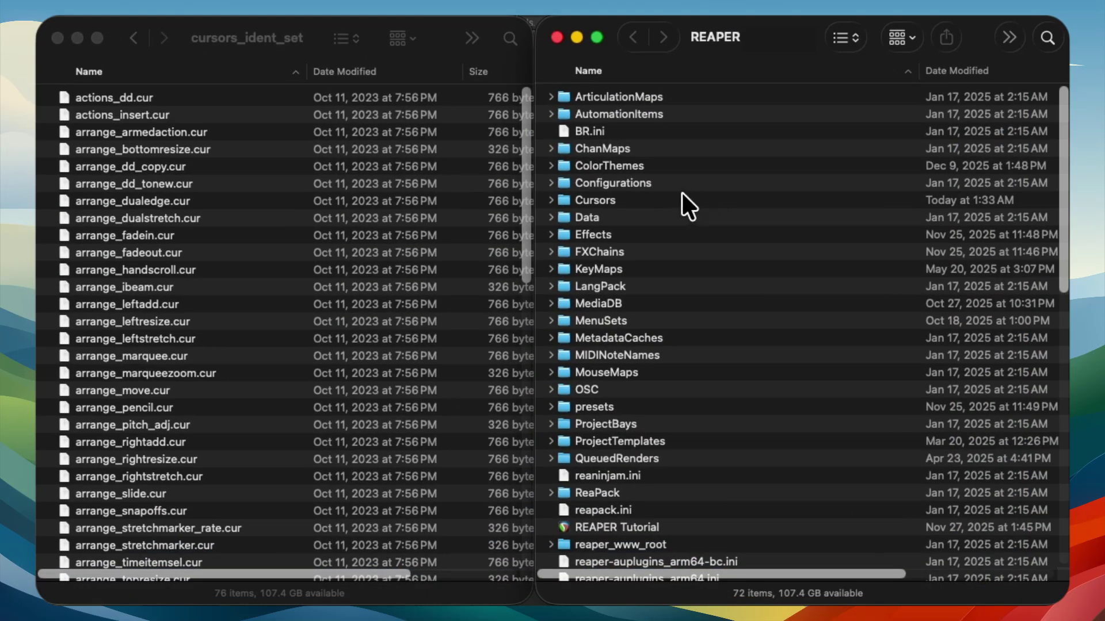
click(651, 198)
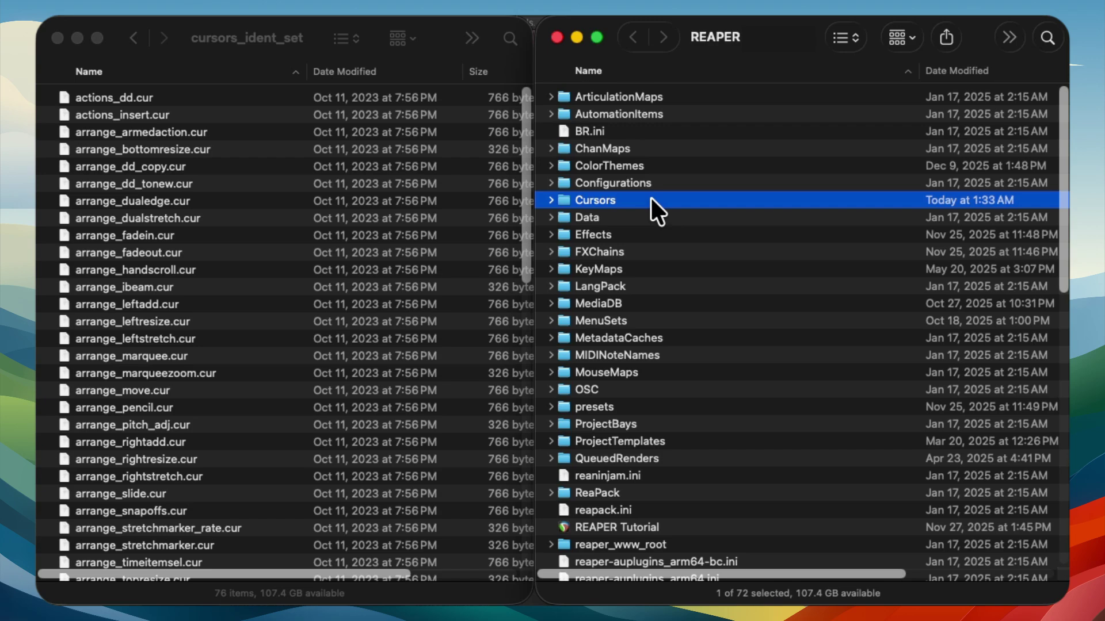
double_click(606, 198)
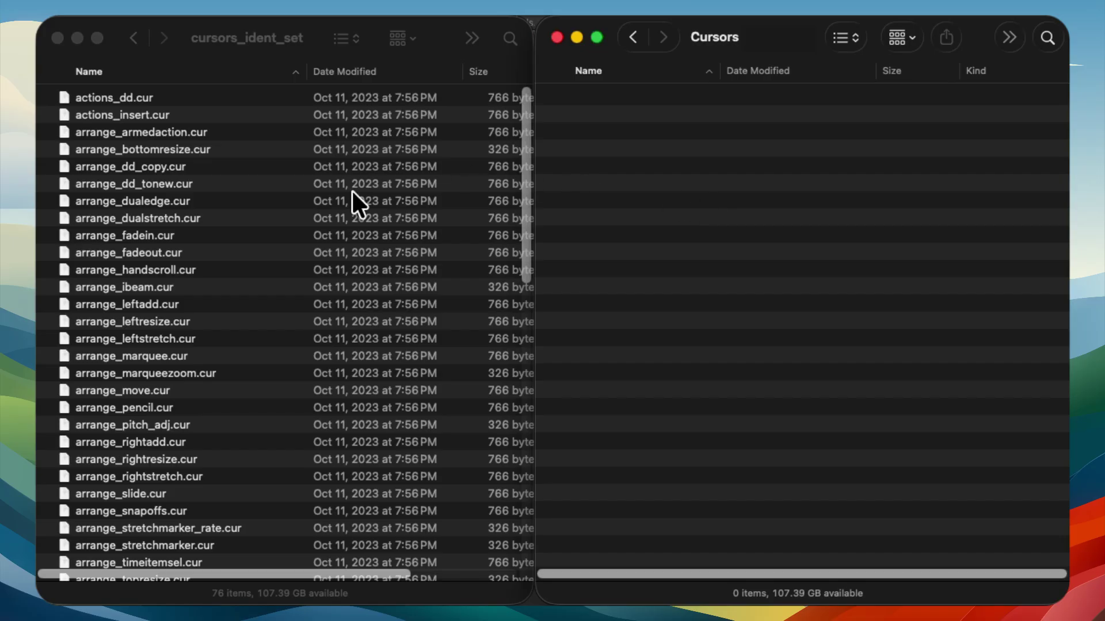
Copy arrange_ibeam.cur from cursors_ident_set into the Cursors folder and rename the copy razor.cur
click(227, 287)
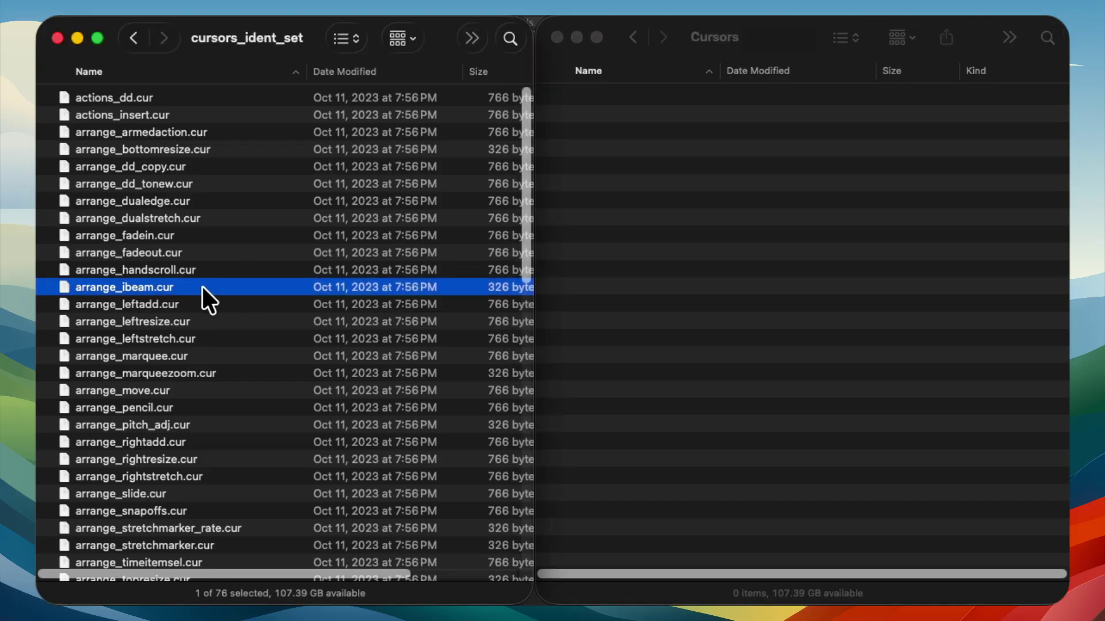
click(619, 220)
key(super+v)
click(645, 98)
key(Return)
text(razor.cur)
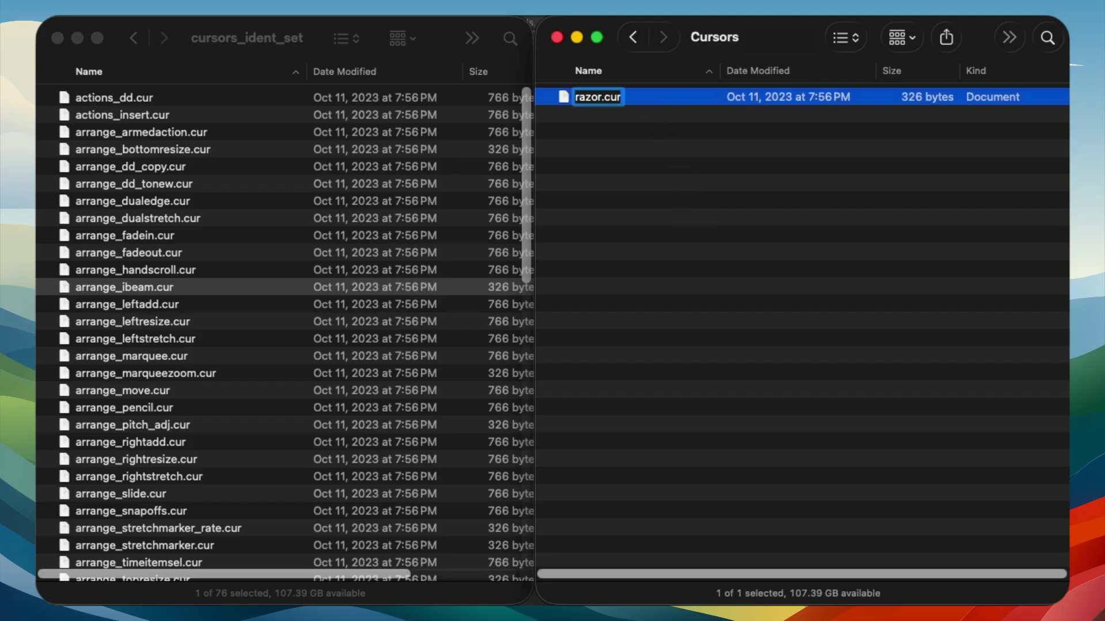
key(Return)
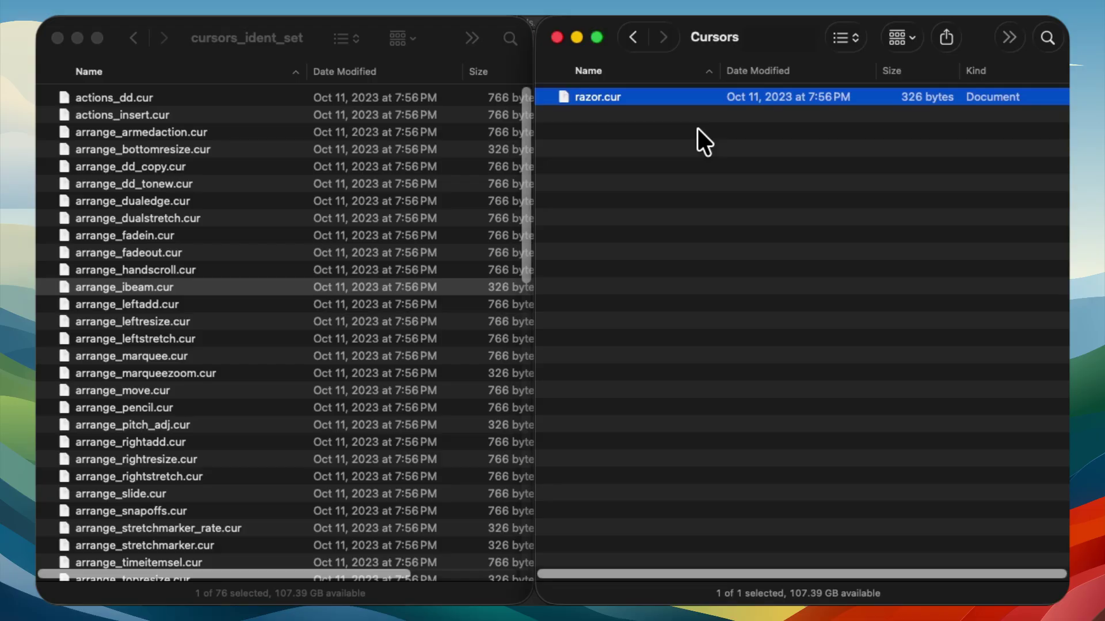
Copy arrange_handscroll.cur from cursors_ident_set into the Cursors folder and rename the copy arrow.cur
click(244, 268)
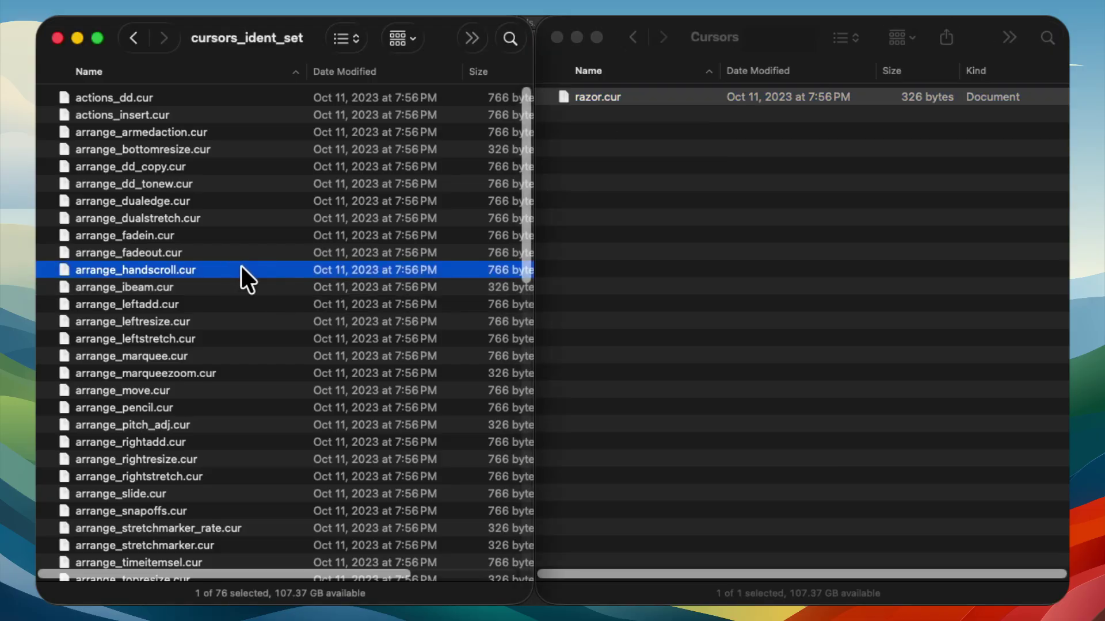
drag(241, 266, 560, 274)
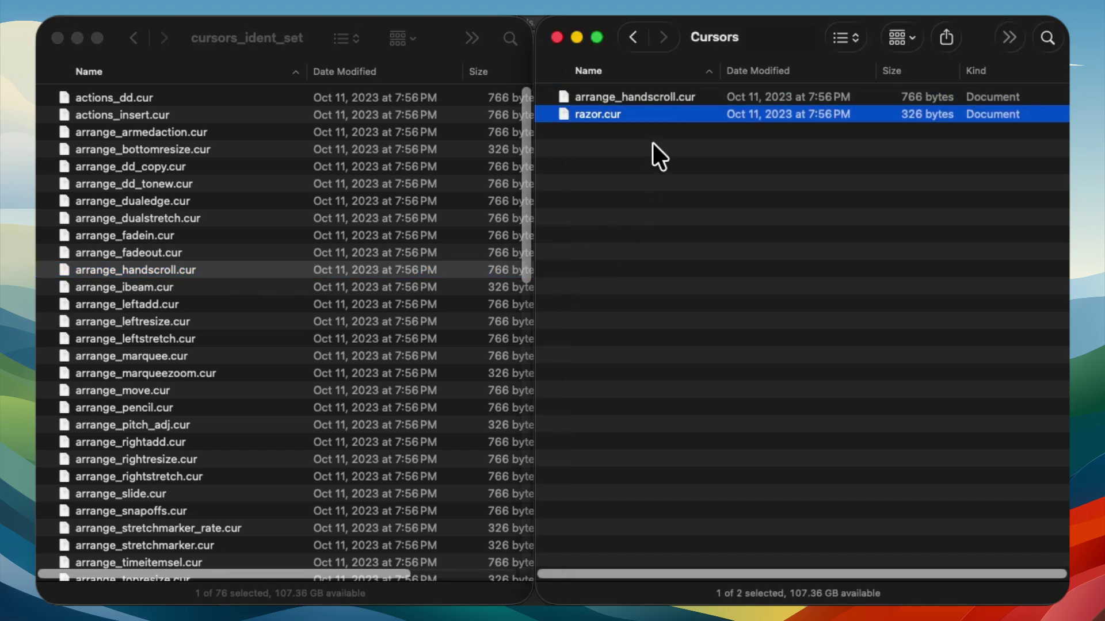
click(650, 97)
key(Return)
text(arrow.c)
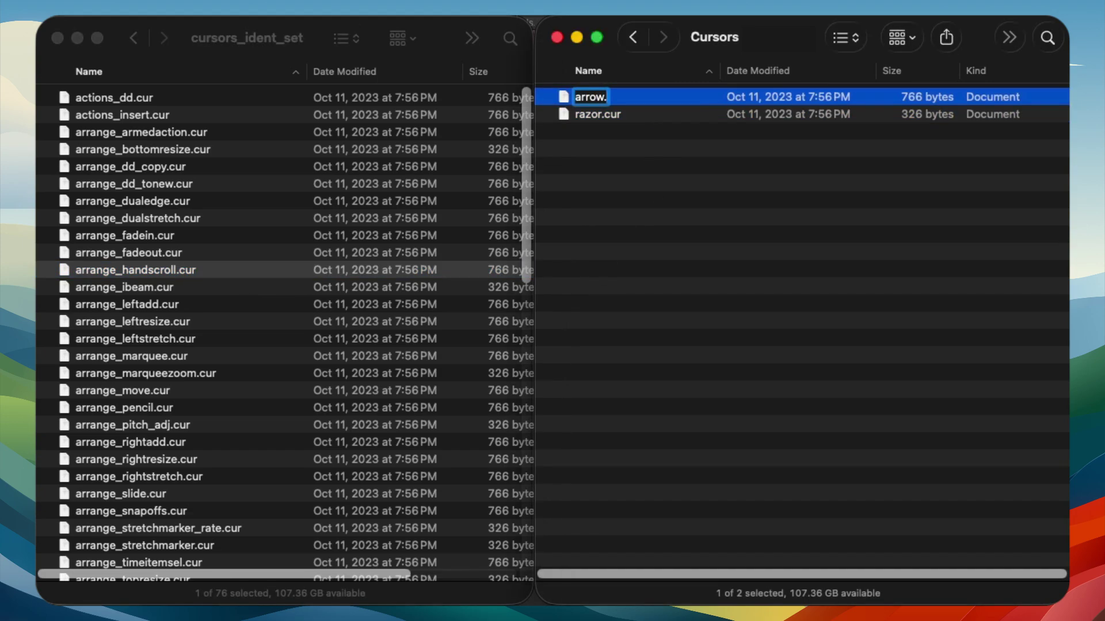
text(ur)
key(Return)
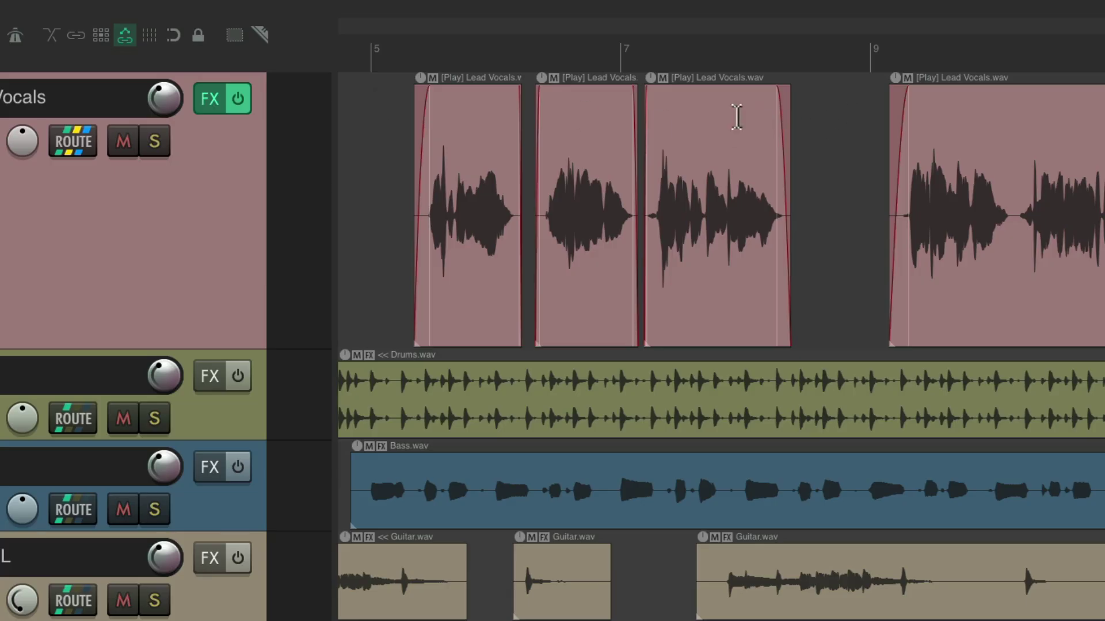
In REAPER, draw and clear razor edit areas across the first three Lead Vocals items and down to the Bass and Guitar tracks
drag(399, 104, 852, 104)
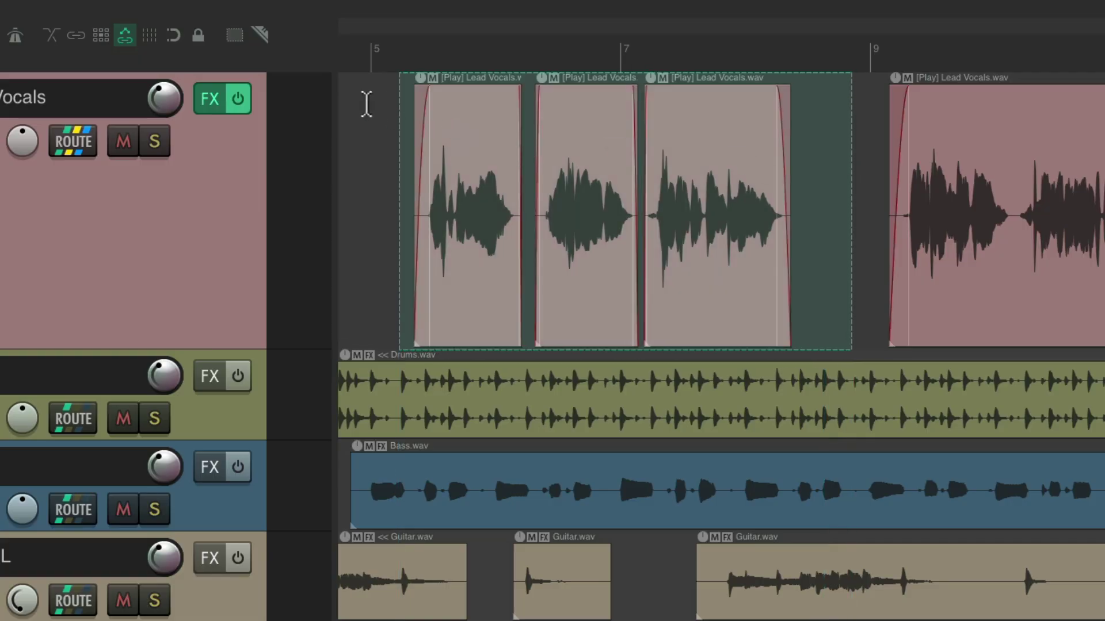
drag(370, 102, 781, 581)
drag(816, 165, 1006, 501)
key(Escape)
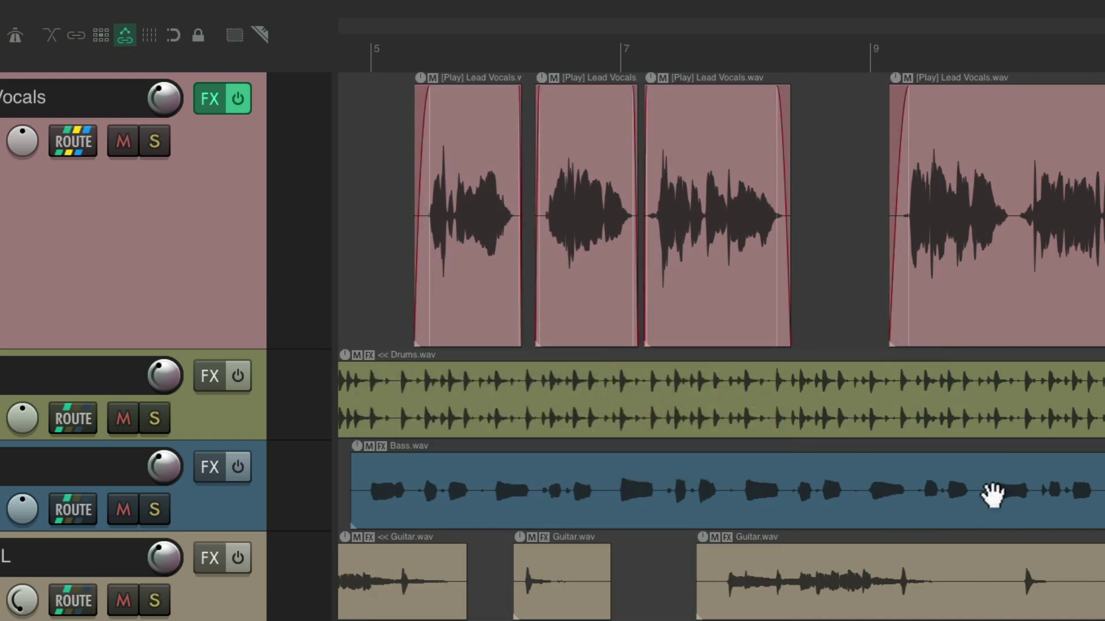
drag(721, 116, 470, 171)
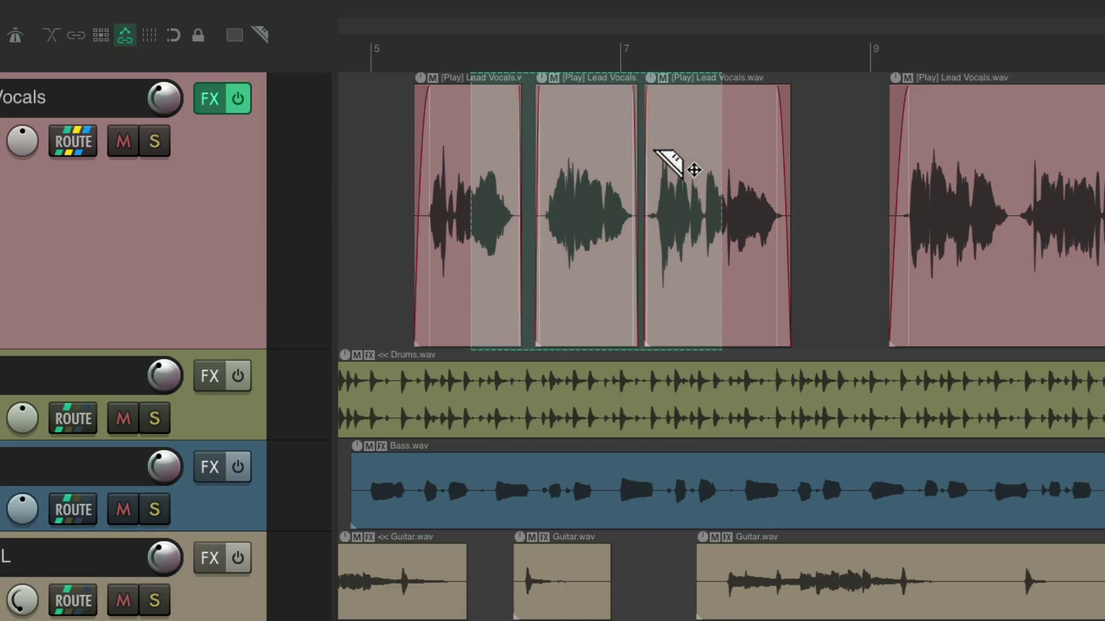
key(Escape)
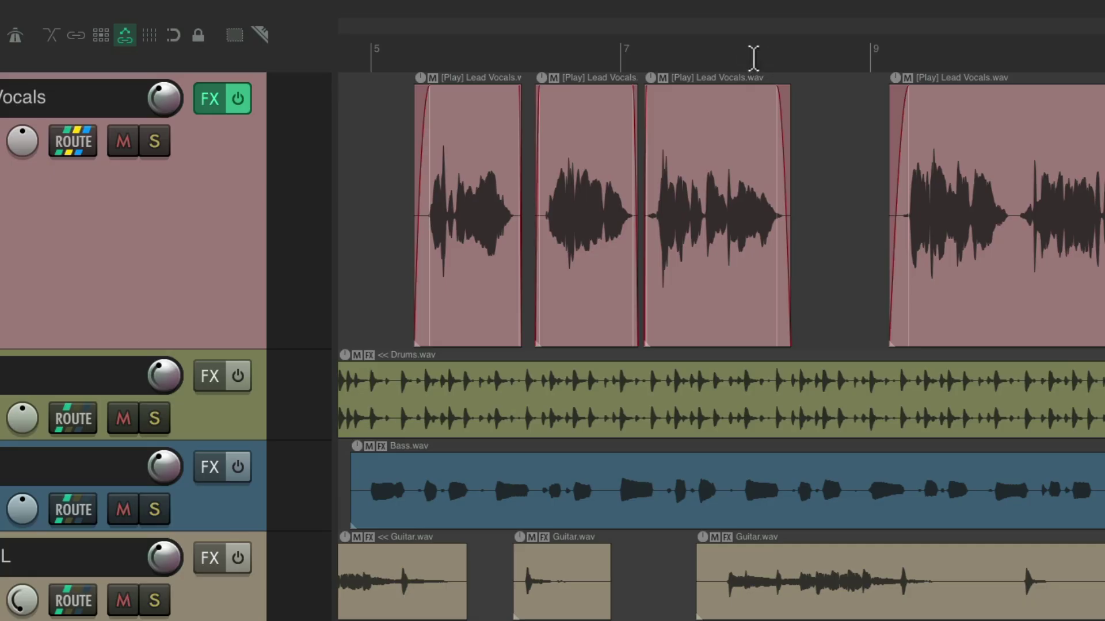
Make a time selection above the first three Lead Vocals items, and try moving the second item later by its lower half, reverting both
drag(806, 58, 394, 51)
click(560, 142)
drag(575, 284, 816, 277)
key(ctrl+z)
key(Escape)
Try moving the Drums item later by its lower half, and make and clear a time selection from 5.1.86 to 8.3.85
drag(509, 413, 705, 408)
key(Escape)
drag(401, 56, 833, 47)
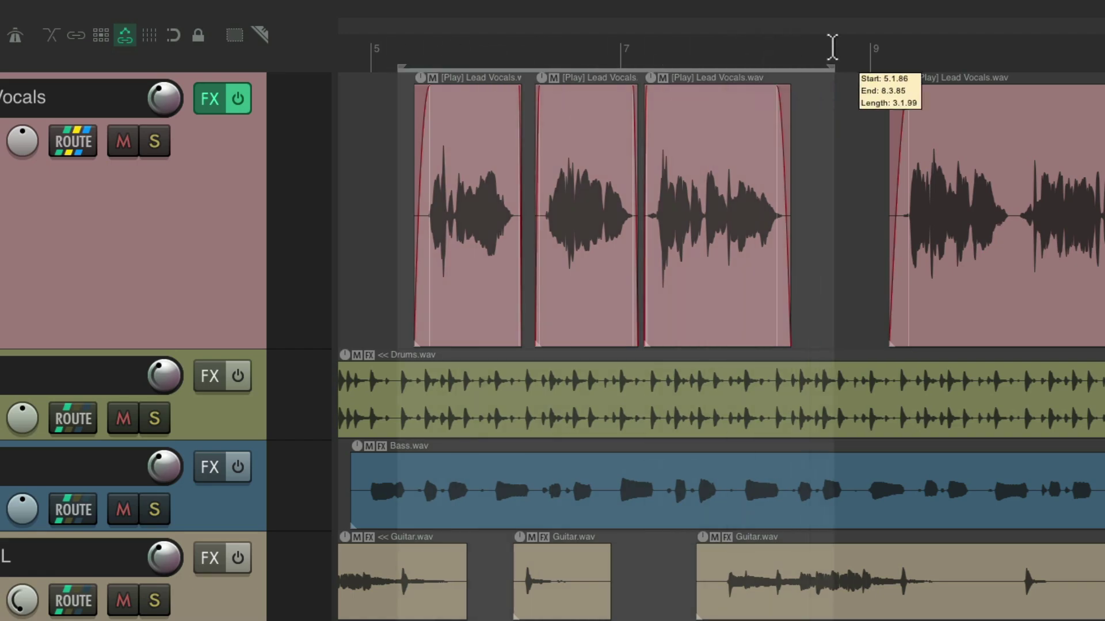
key(Escape)
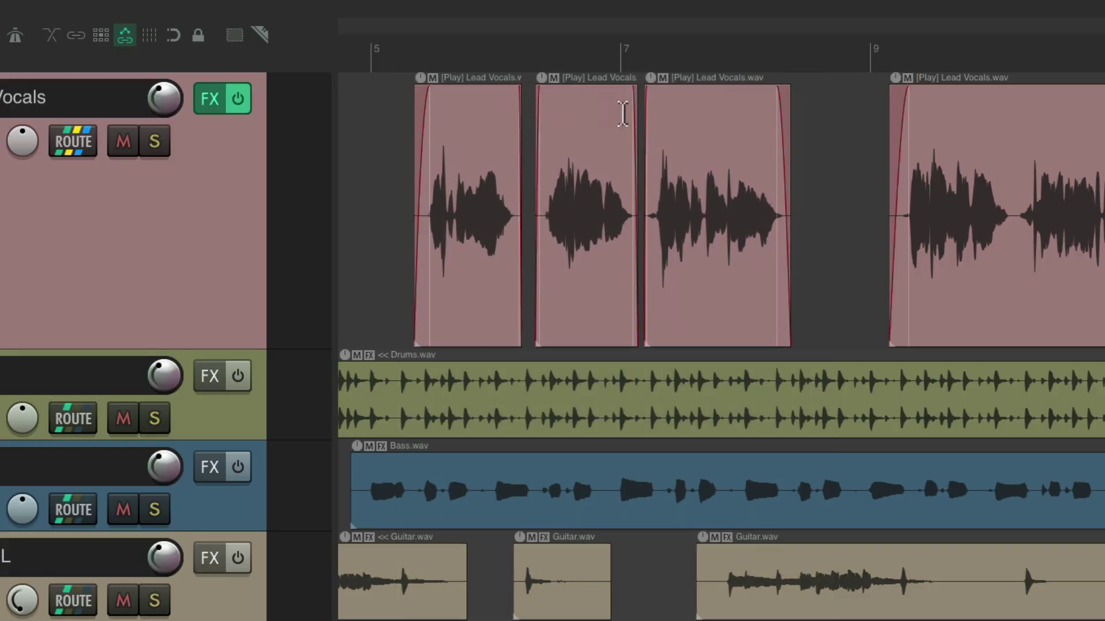
Draw a razor edit area backwards from the middle of the third Lead Vocals item to before the first one, and clear it
drag(707, 120, 483, 125)
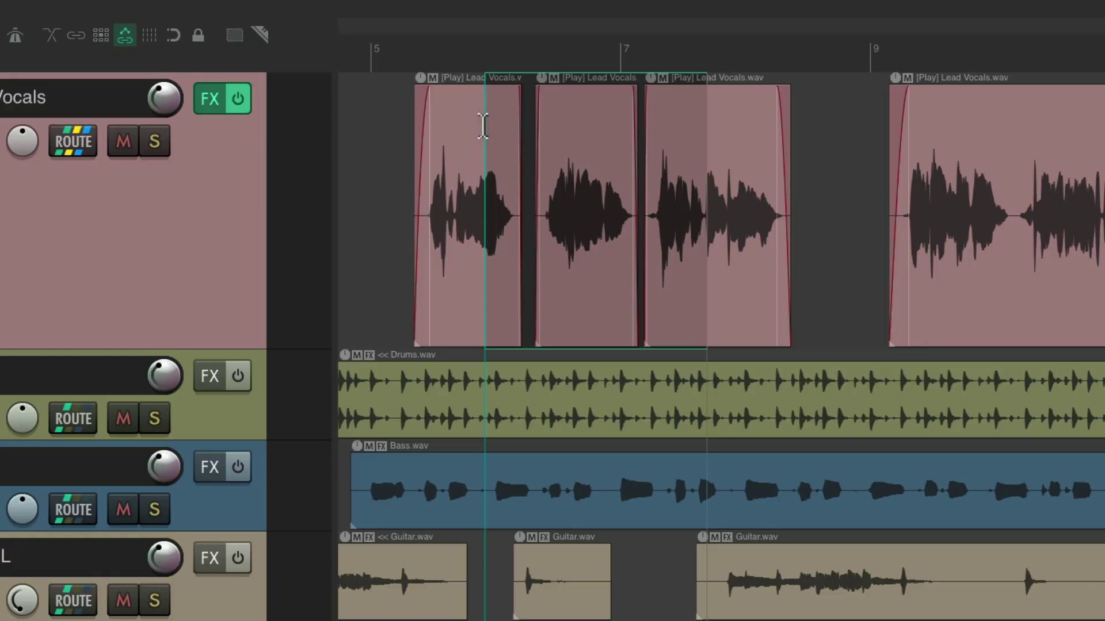
drag(483, 126, 387, 146)
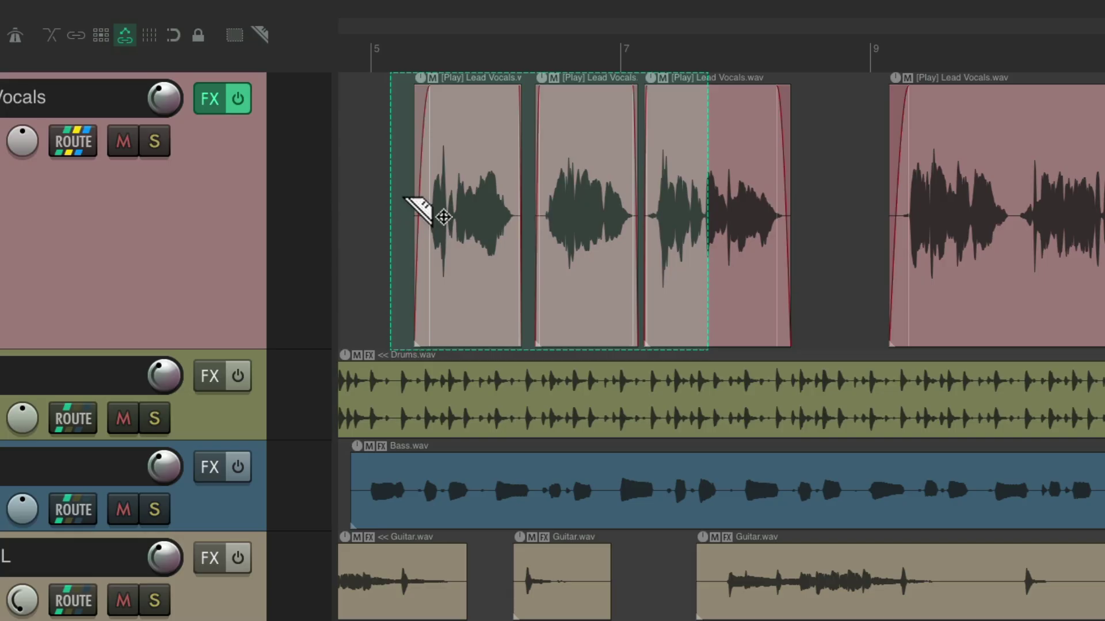
click(401, 192)
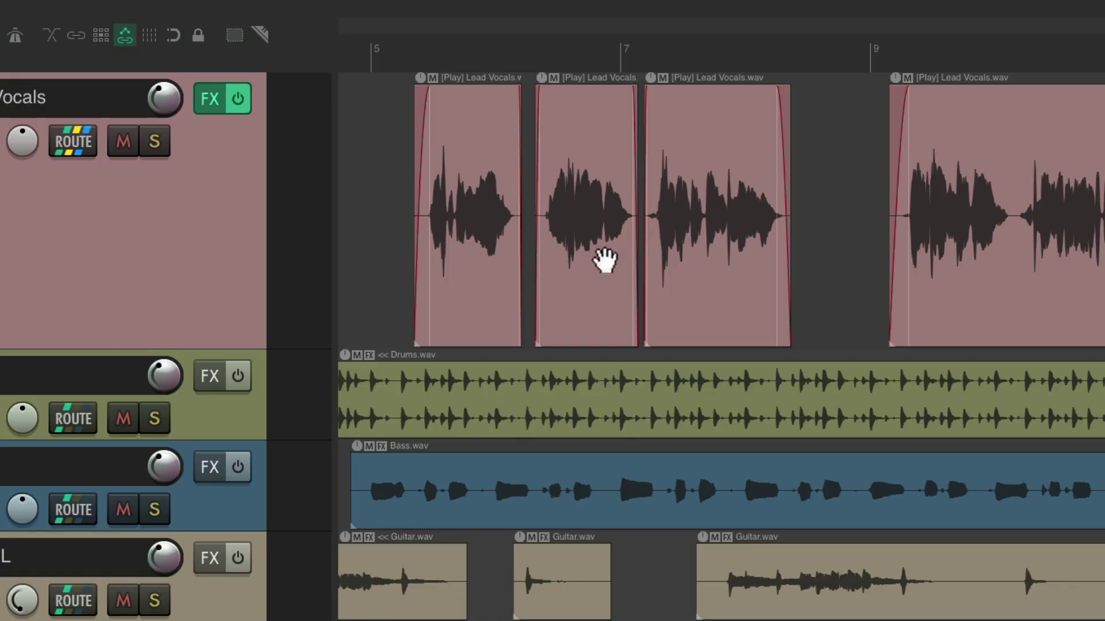
Try moving the second and third Lead Vocals items later by their lower halves, and revert the moves
drag(604, 261, 782, 268)
key(ctrl+z)
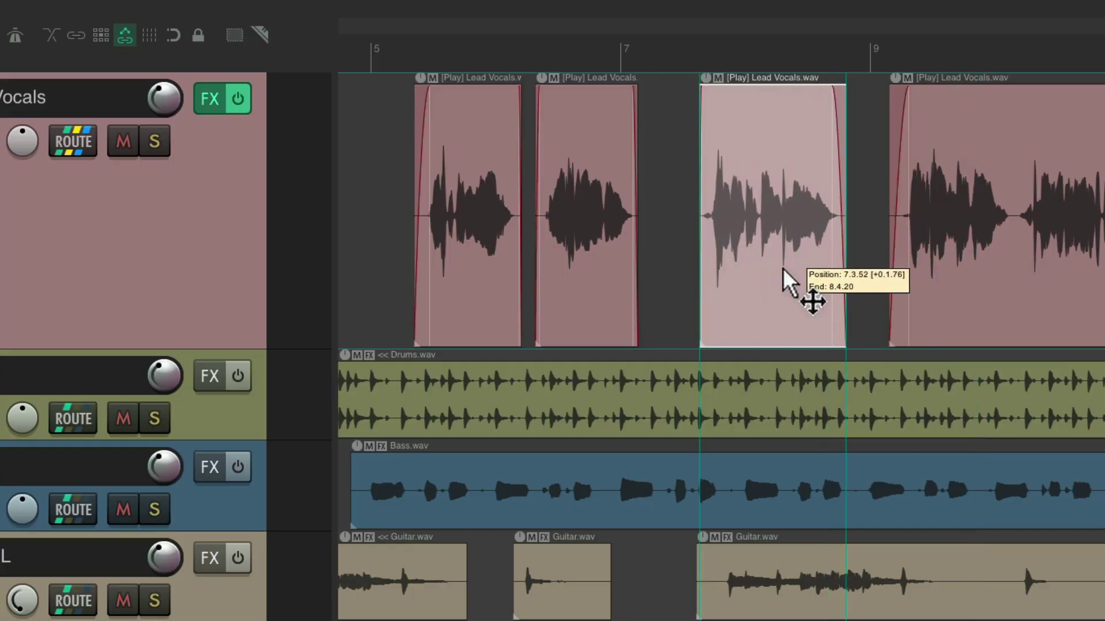
right_click(783, 268)
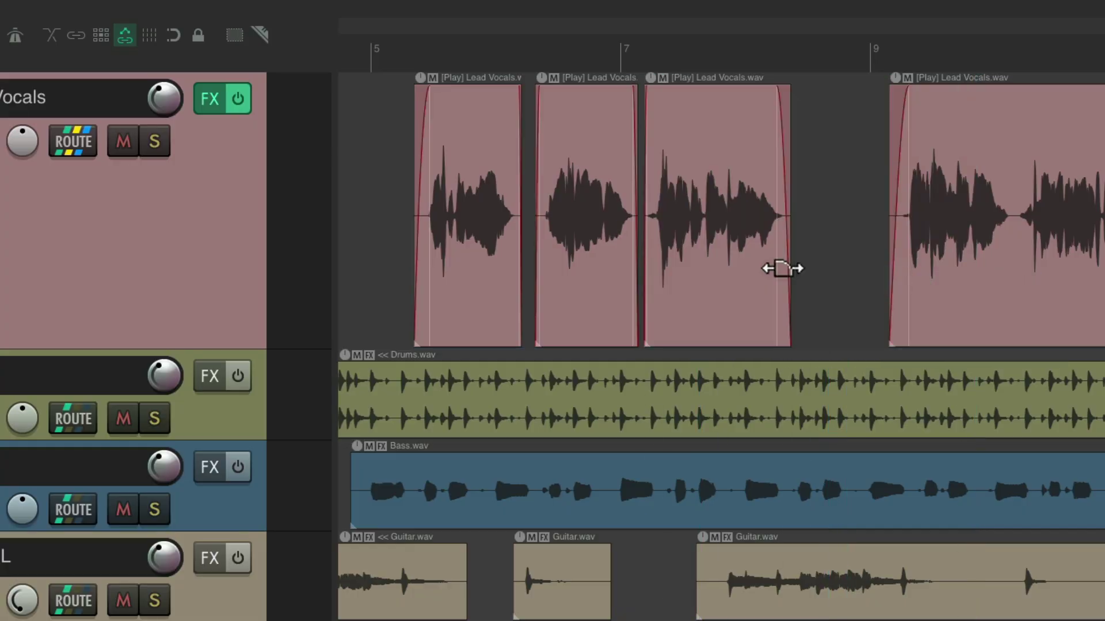
key(super+comma)
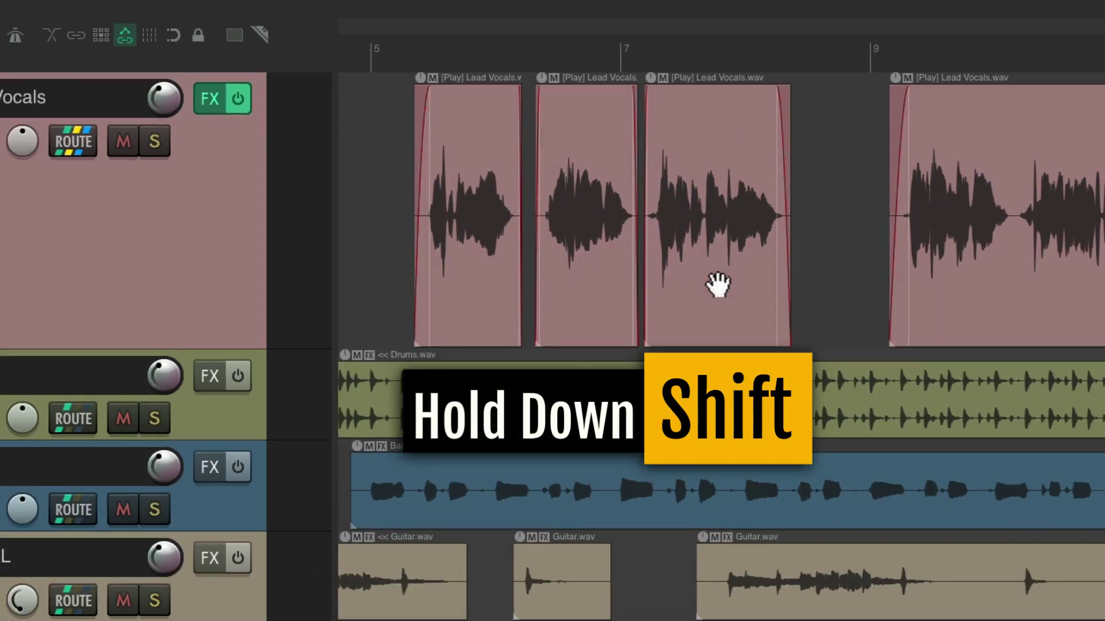
Select the first three Lead Vocals items together by their lower halves, and remove the third and second from the selection
shift+click(718, 284)
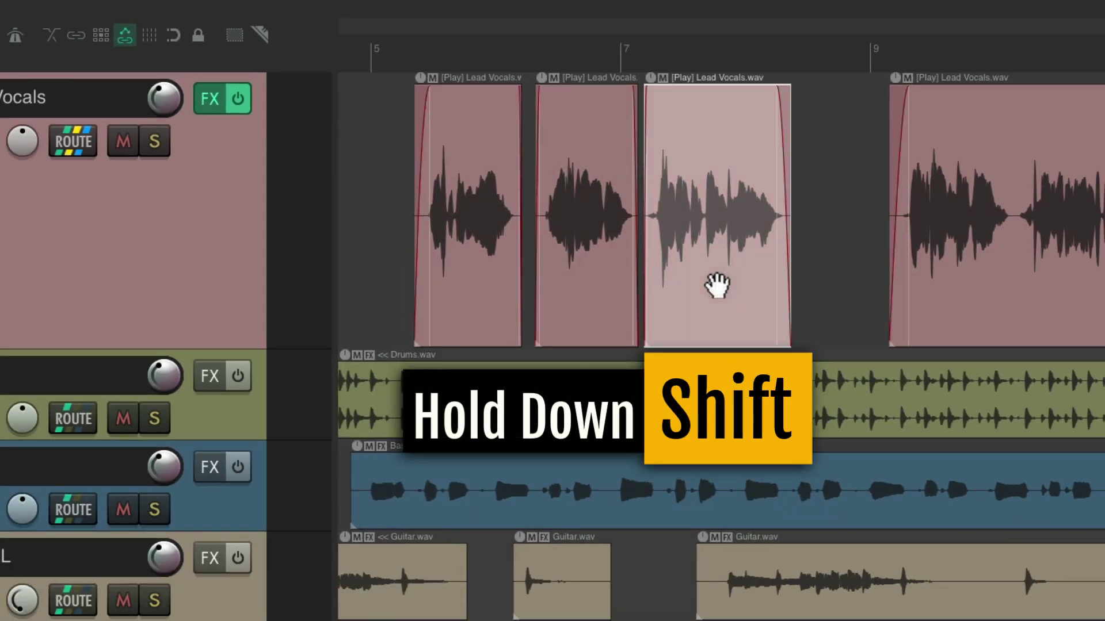
shift+click(604, 292)
shift+click(463, 287)
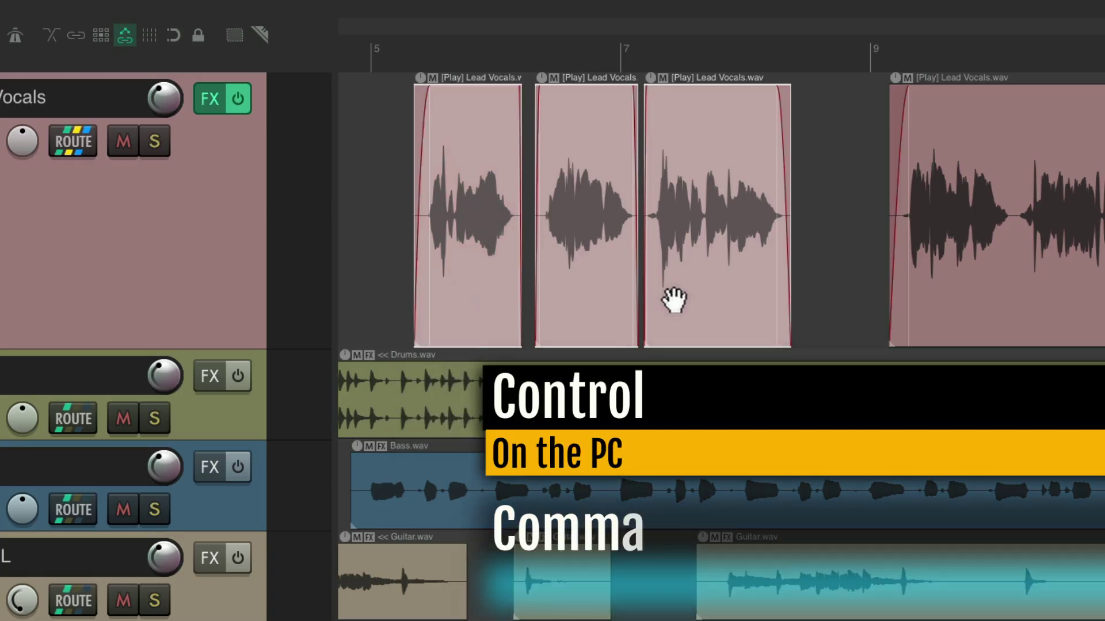
ctrl+click(677, 302)
ctrl+click(595, 290)
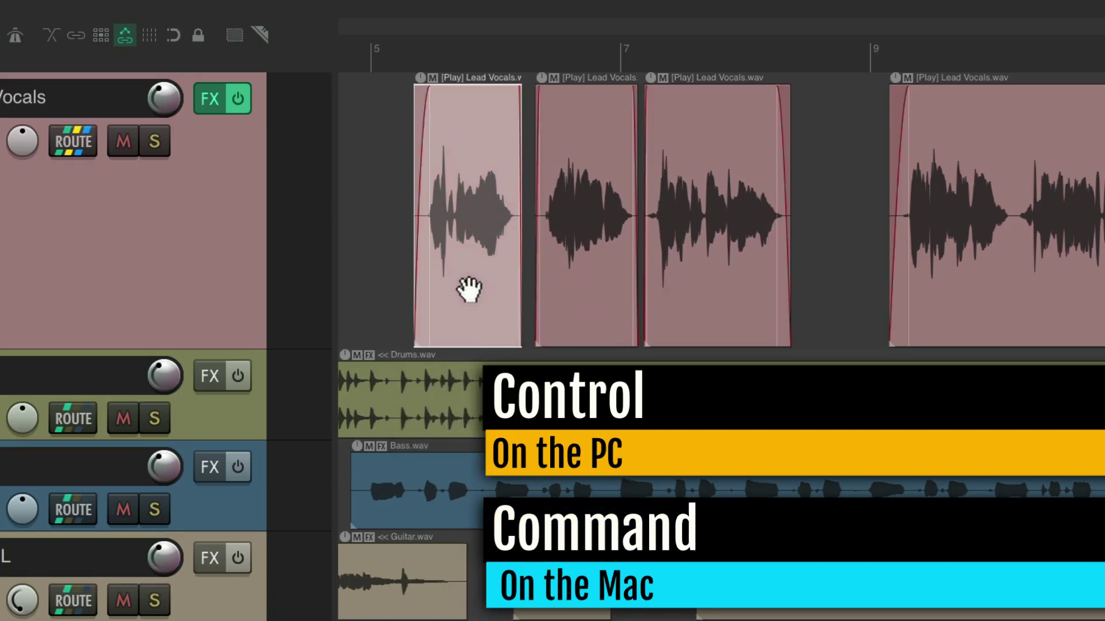
Select the first three Lead Vocals items individually by their lower halves, finishing with only the first one selected
ctrl+click(478, 288)
click(572, 296)
click(467, 300)
click(703, 299)
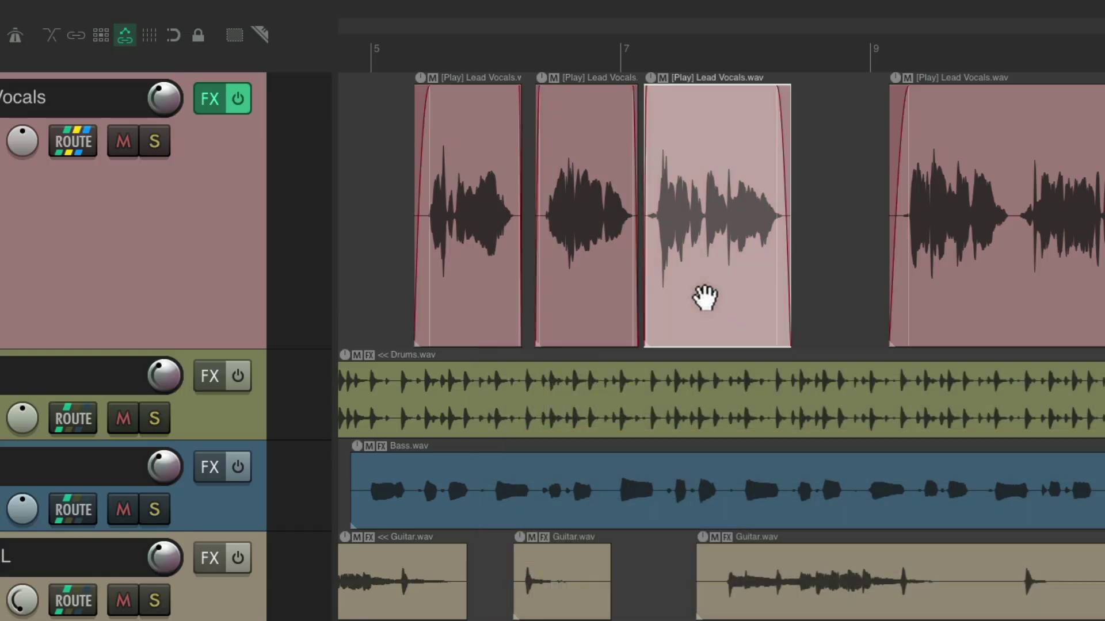
click(609, 301)
click(508, 288)
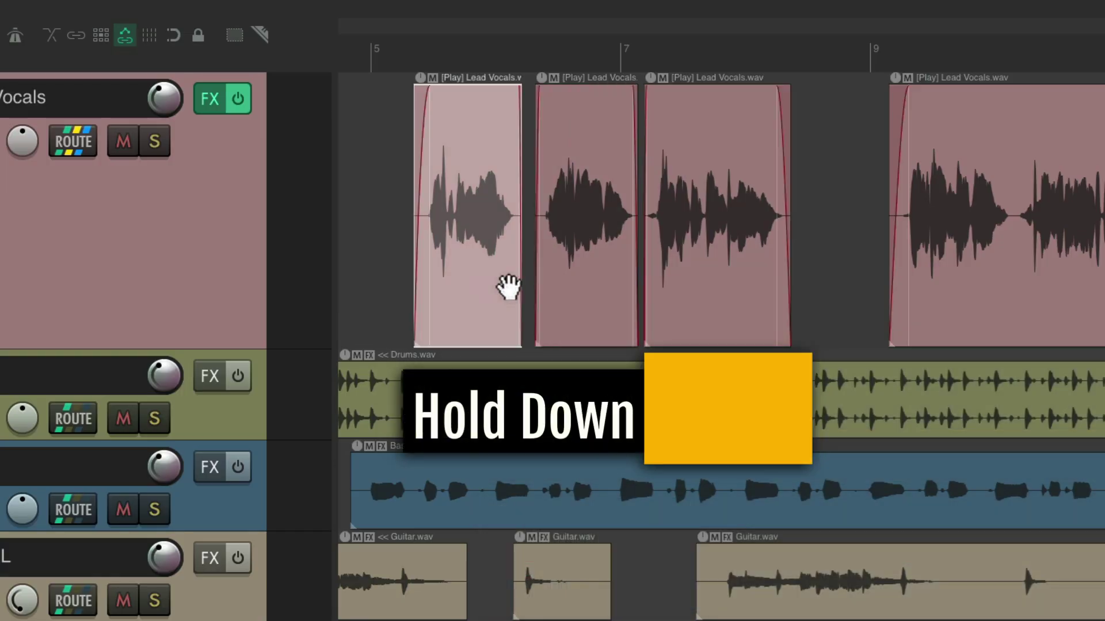
Select the third, second and first Lead Vocals items together, try moving them later as a group, and undo the move
shift+click(710, 293)
click(708, 292)
ctrl+click(611, 287)
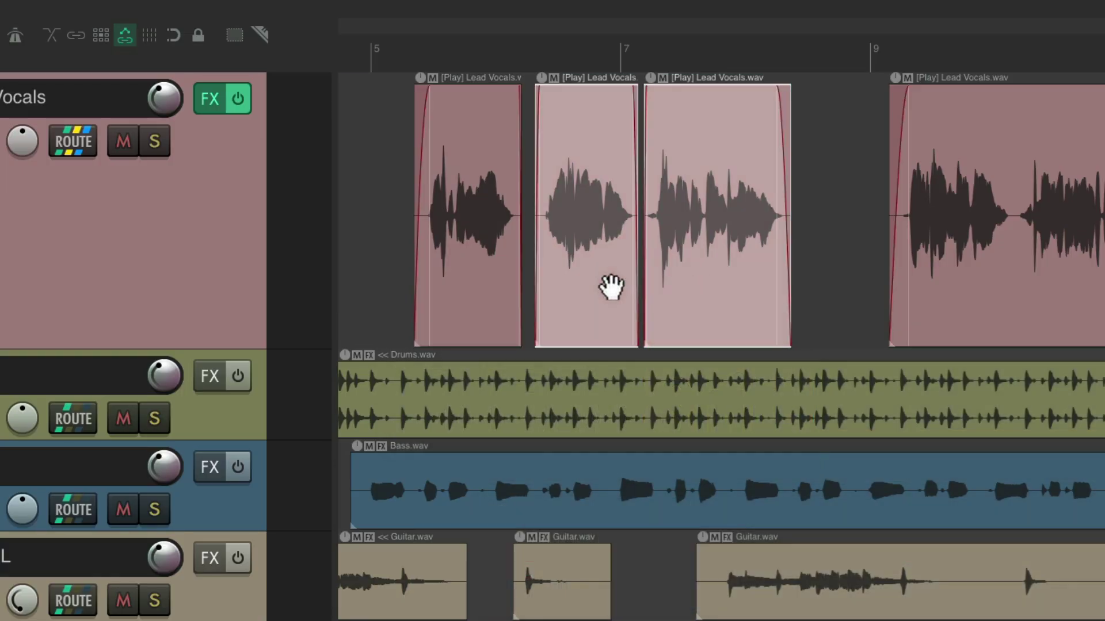
ctrl+click(489, 284)
drag(565, 286, 688, 268)
key(ctrl+z)
Draw razor edit areas forwards and backwards over the first three Lead Vocals items, and make a time selection above, clearing each
drag(593, 114, 794, 109)
drag(403, 116, 650, 112)
drag(833, 115, 403, 134)
click(410, 156)
drag(397, 57, 802, 54)
click(802, 75)
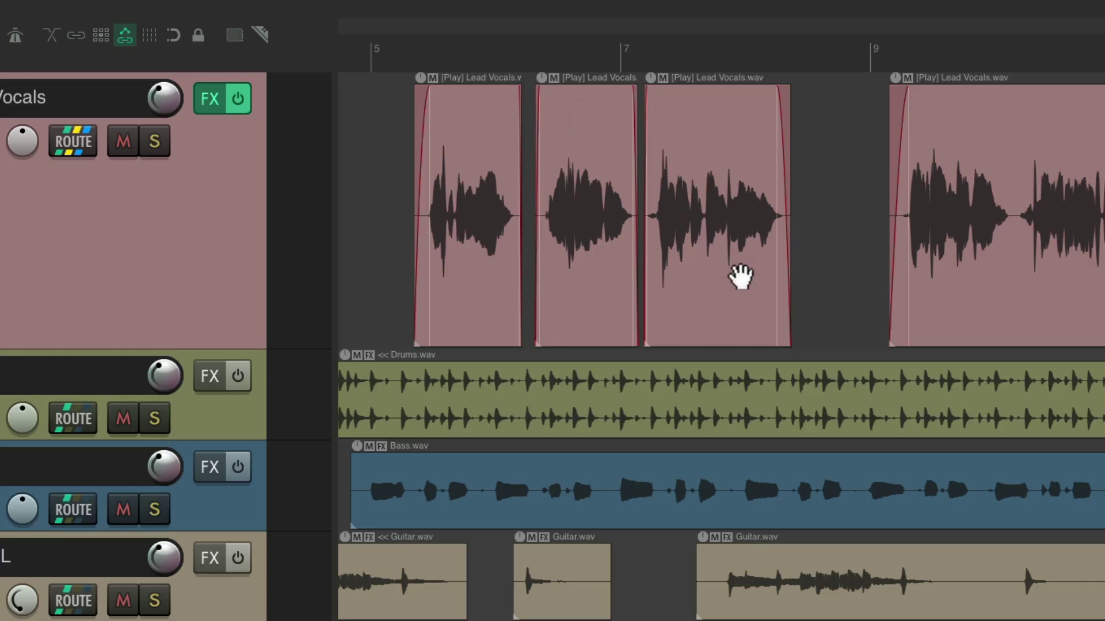
Draw razor edit areas over different parts of the first three Lead Vocals items from their upper halves, and clear them
drag(734, 113, 439, 119)
drag(856, 124, 699, 131)
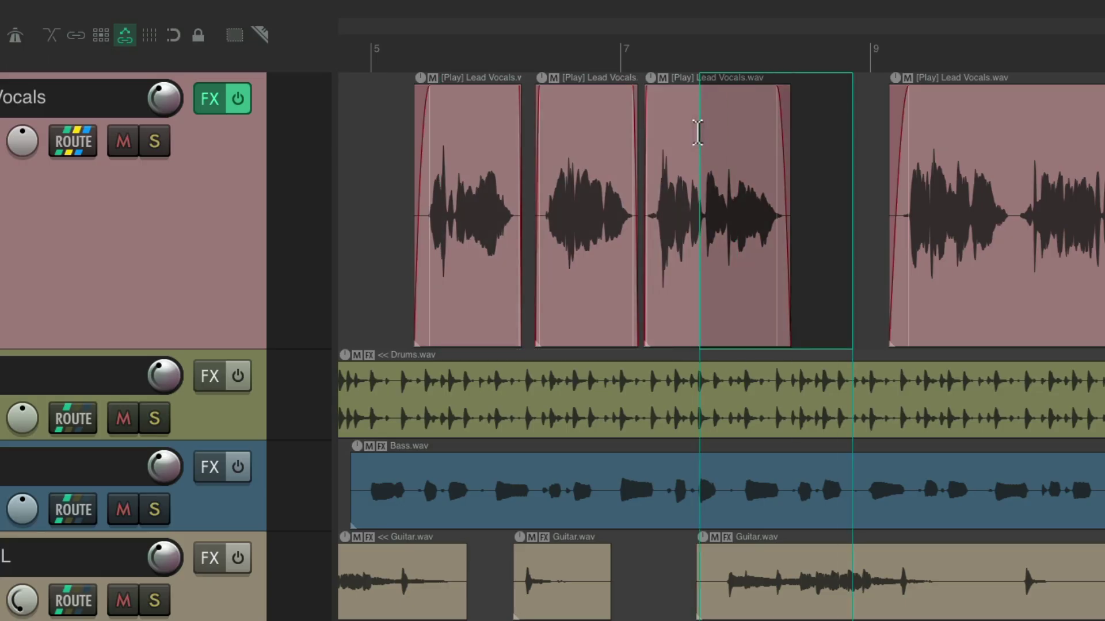
drag(392, 123, 584, 120)
key(Escape)
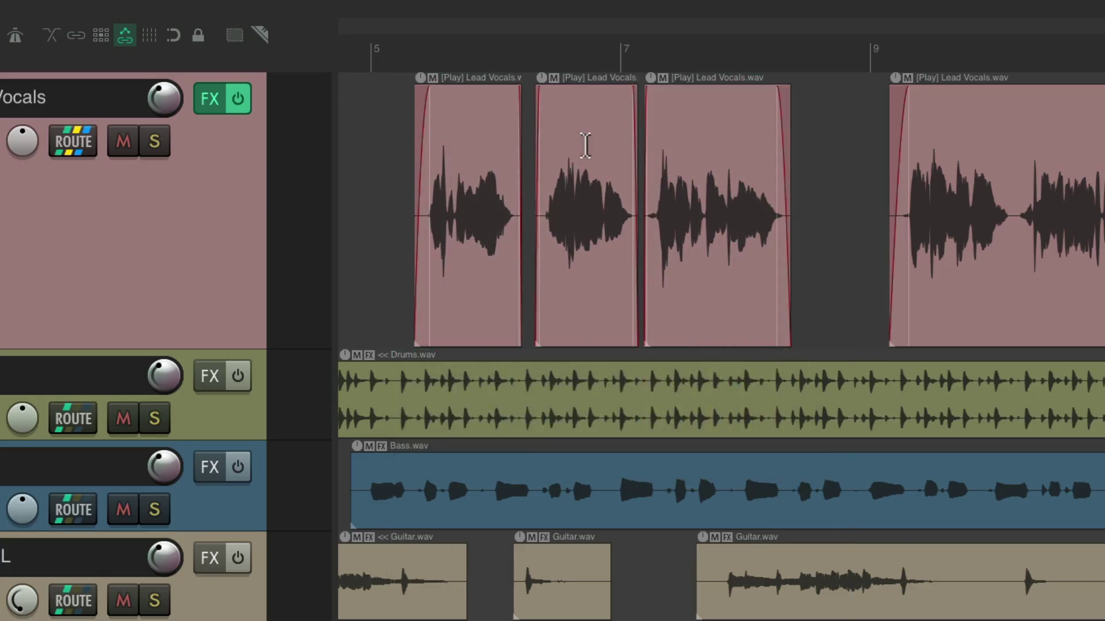
Try moving the first Lead Vocals item later by its lower half twice, reverting the moves
drag(456, 291, 589, 291)
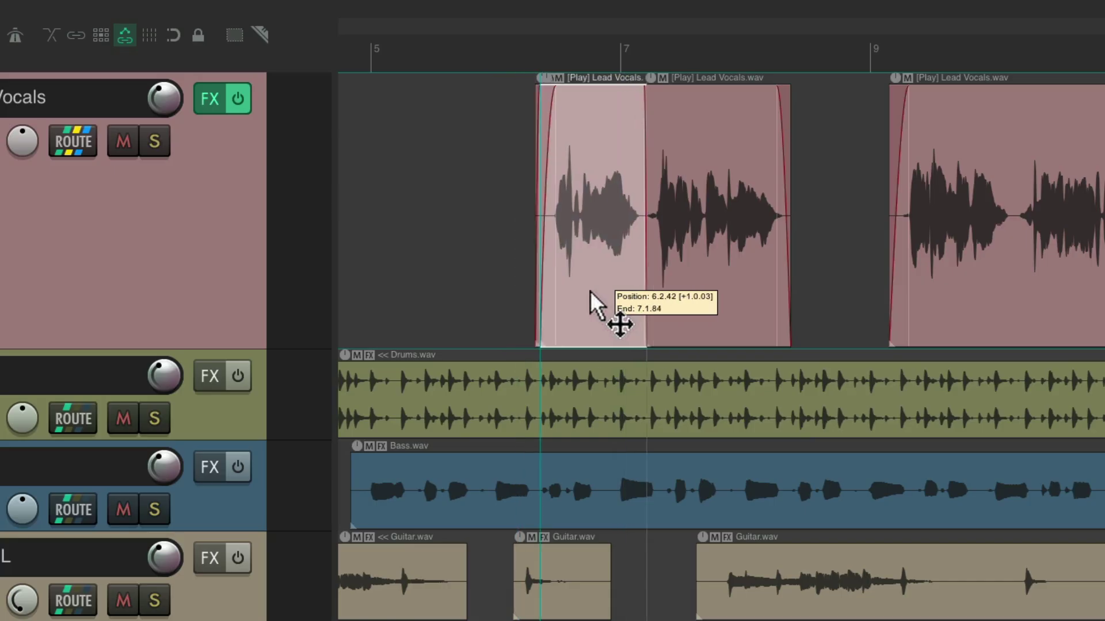
key(super+z)
drag(487, 287, 554, 287)
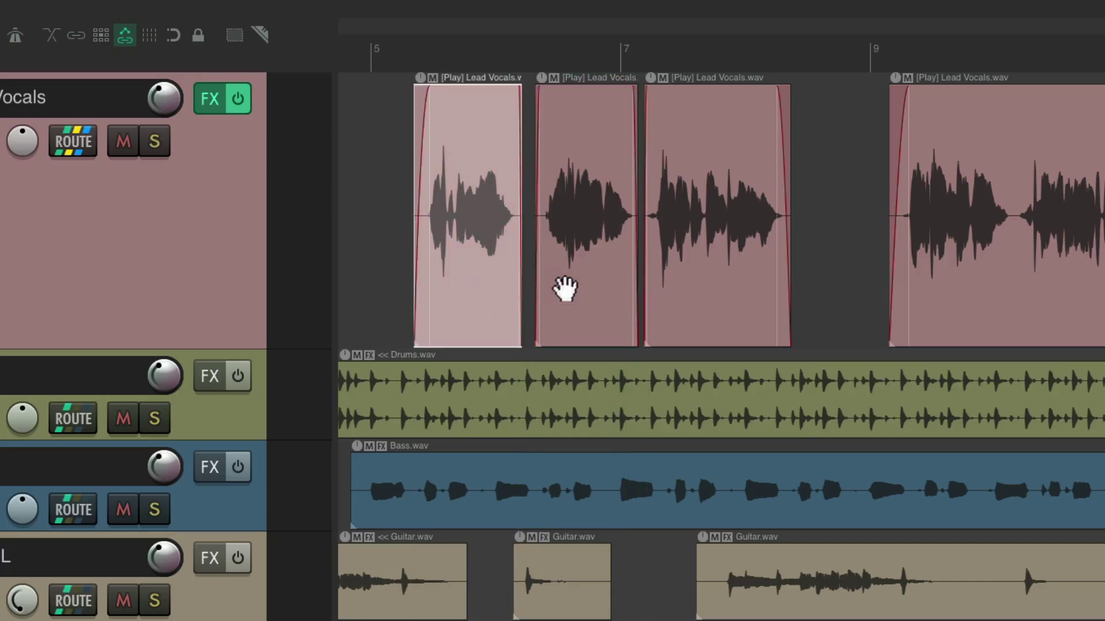
Select the first three Lead Vocals items together by their lower halves, try moving them later as a group, and undo the move
ctrl+click(554, 287)
ctrl+click(695, 284)
click(695, 284)
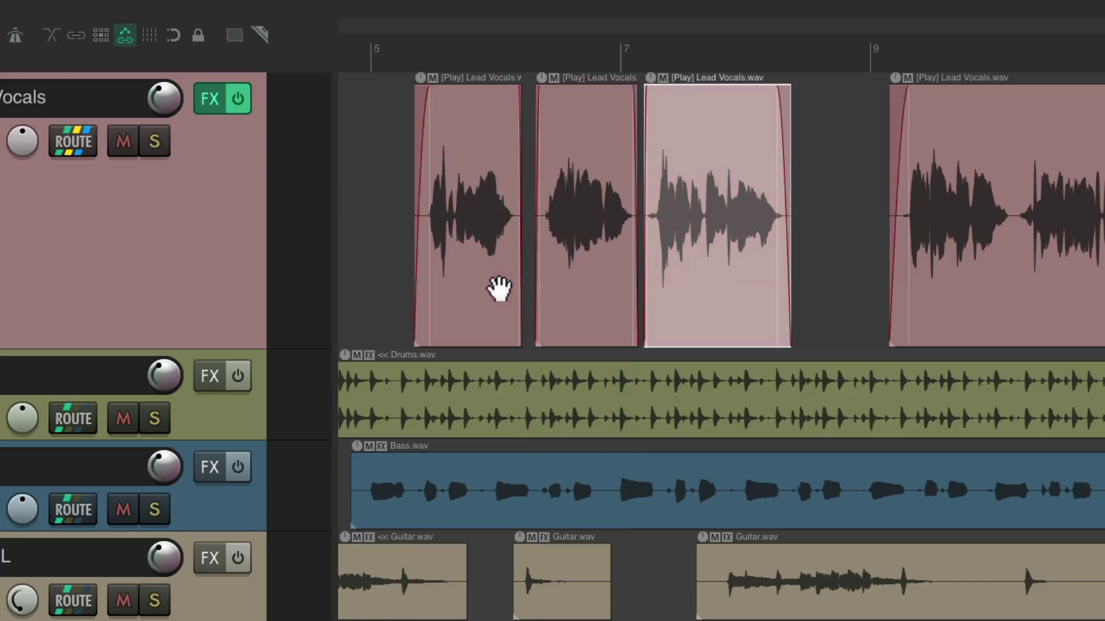
ctrl+click(478, 288)
ctrl+click(586, 296)
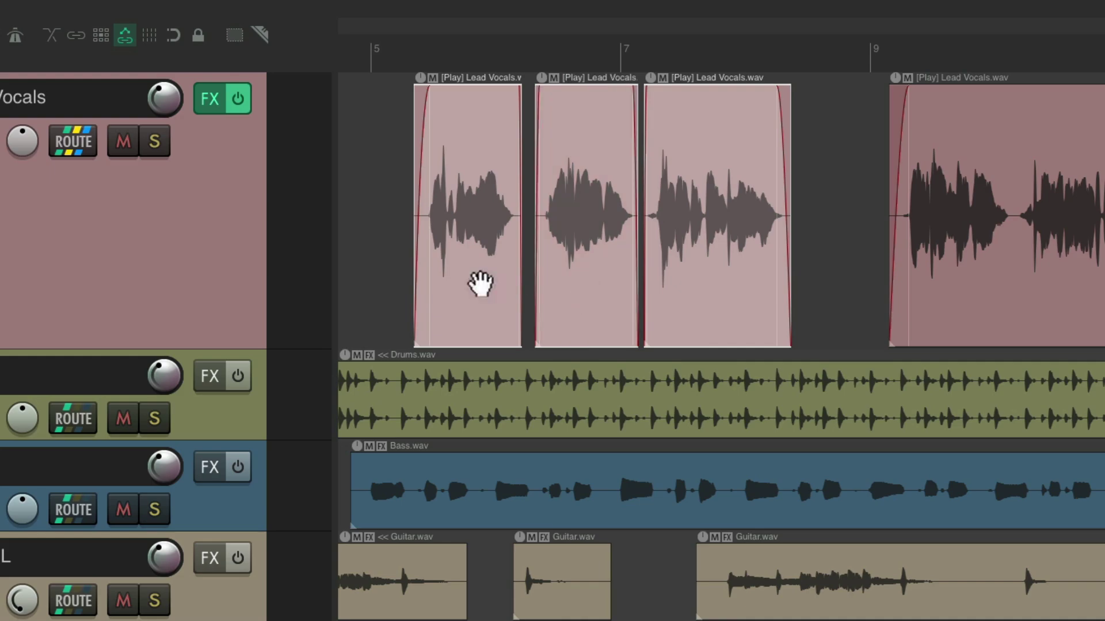
click(449, 285)
shift+click(716, 294)
drag(696, 263, 798, 247)
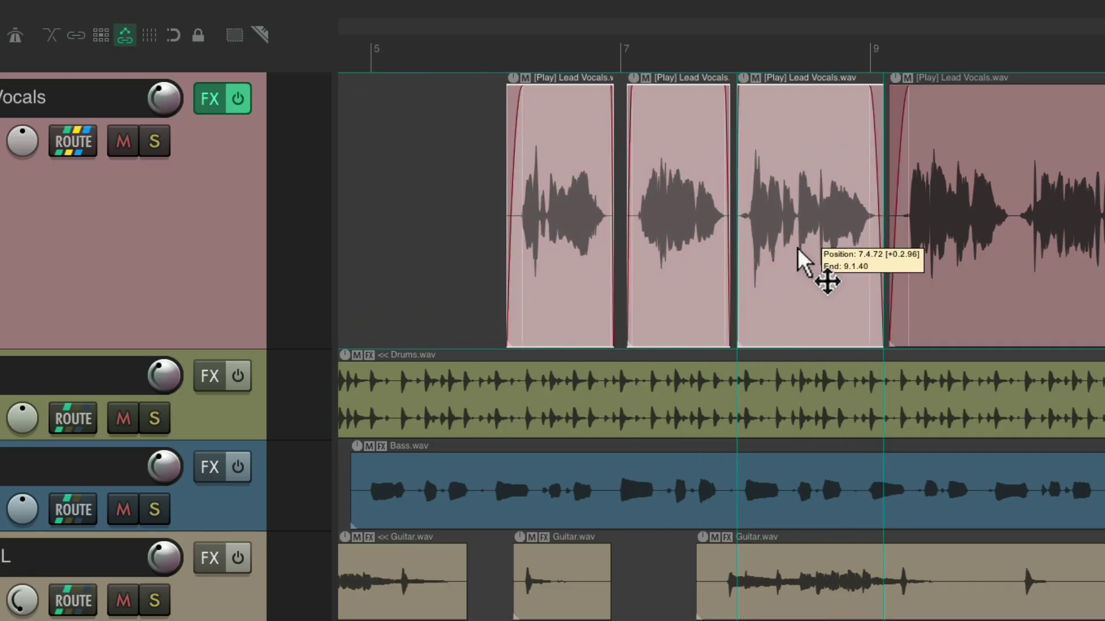
key(ctrl+z)
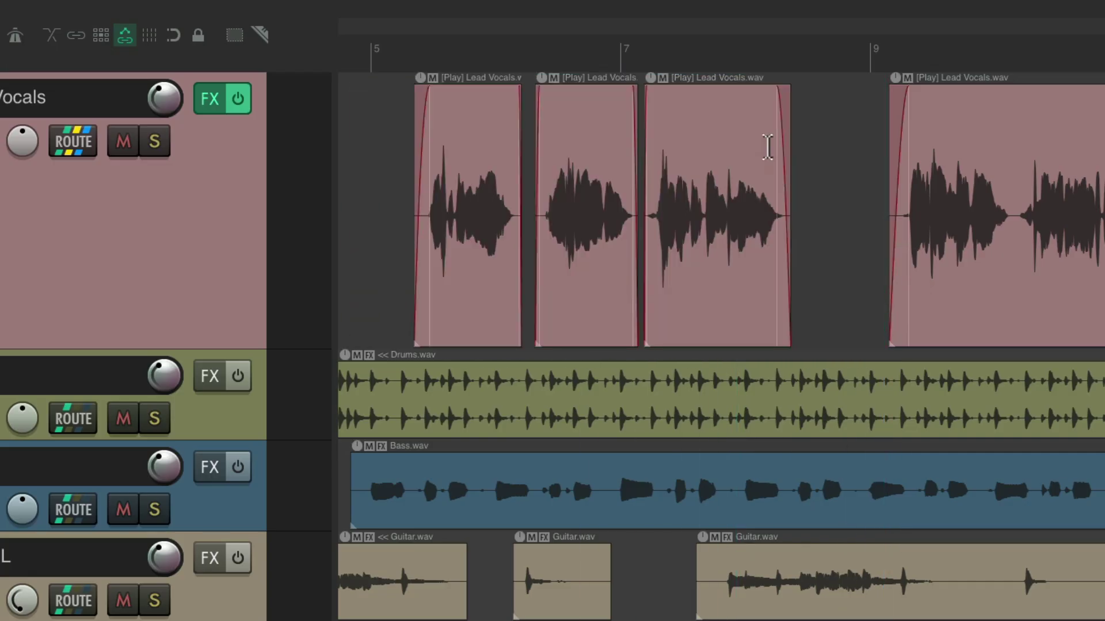
Draw one razor edit area spanning all of the first three Lead Vocals items from their upper halves, and clear it
drag(389, 115, 818, 117)
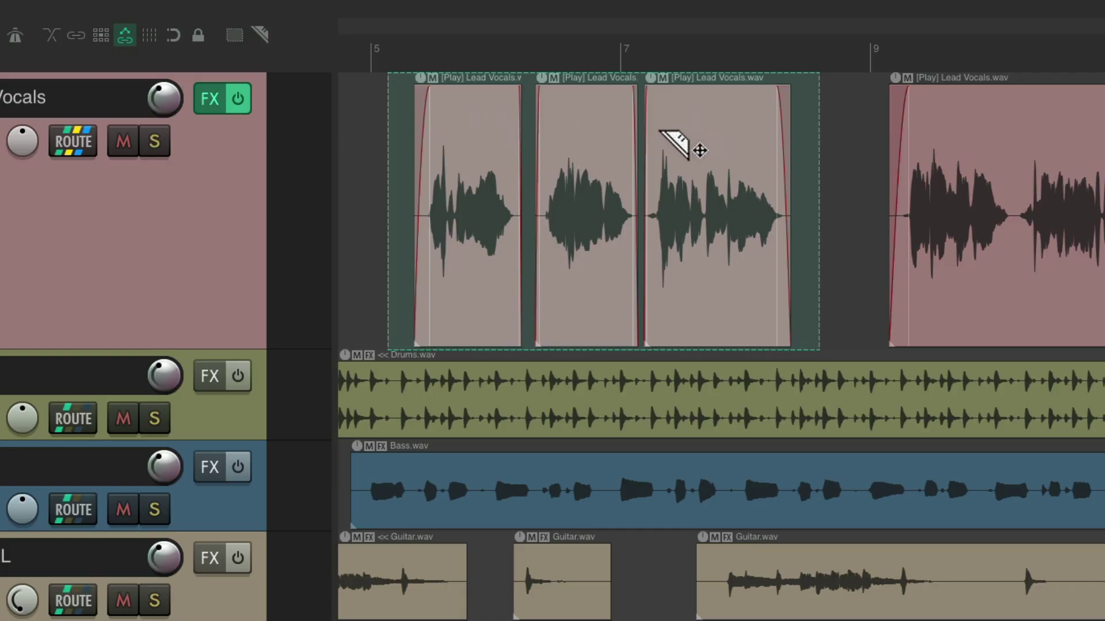
click(730, 142)
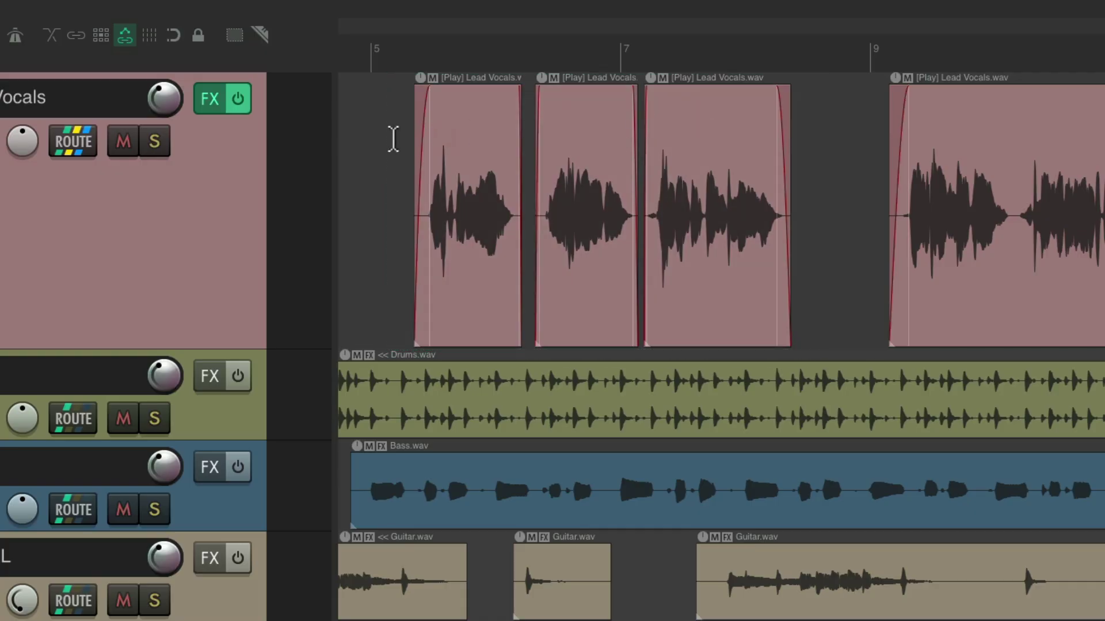